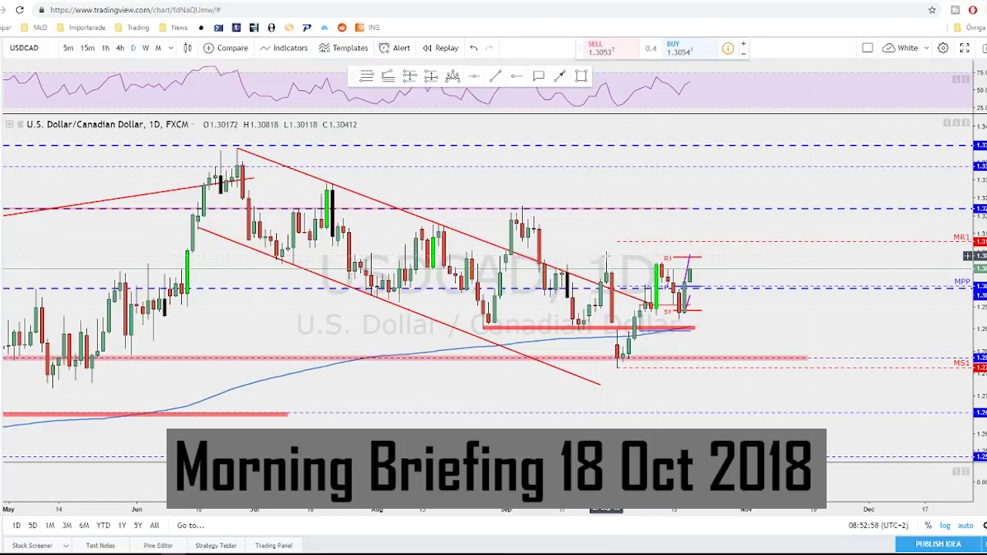
left_click(561, 79)
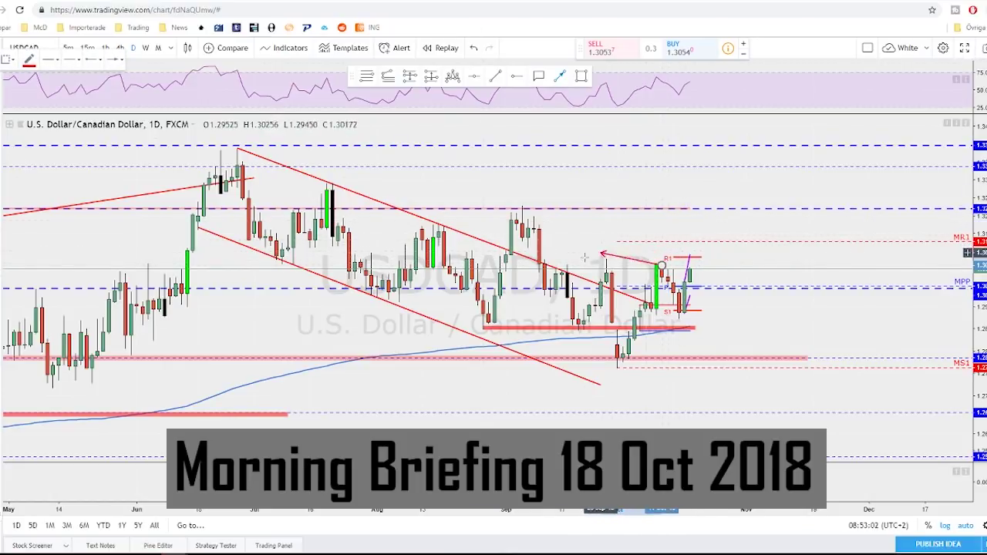
left_click_drag(667, 267, 687, 302)
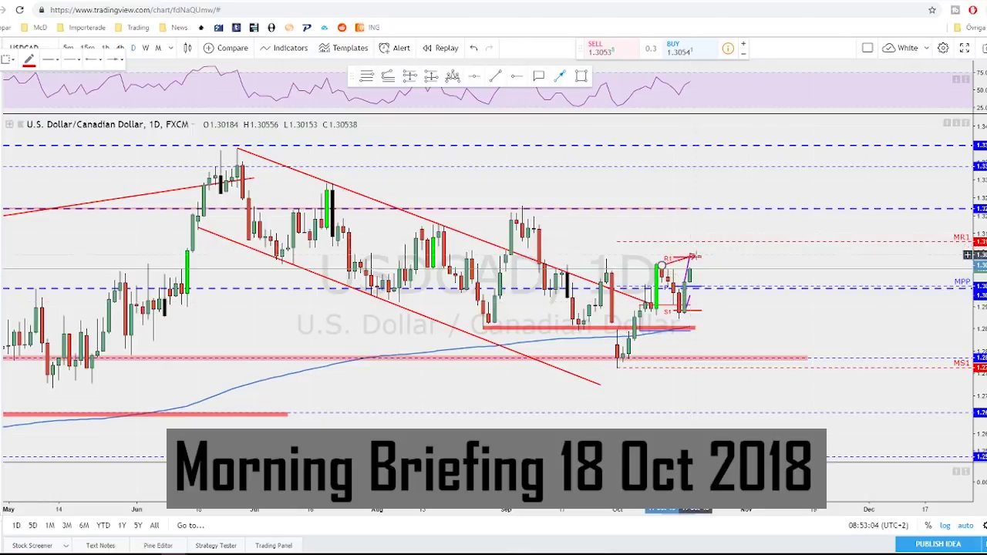
key("Escape")
Set the USDCAD chart to the 4-hour timeframe and draw a thin rectangle along the late-September highs, extending to 22 October.
scroll(706, 274, "down", 2)
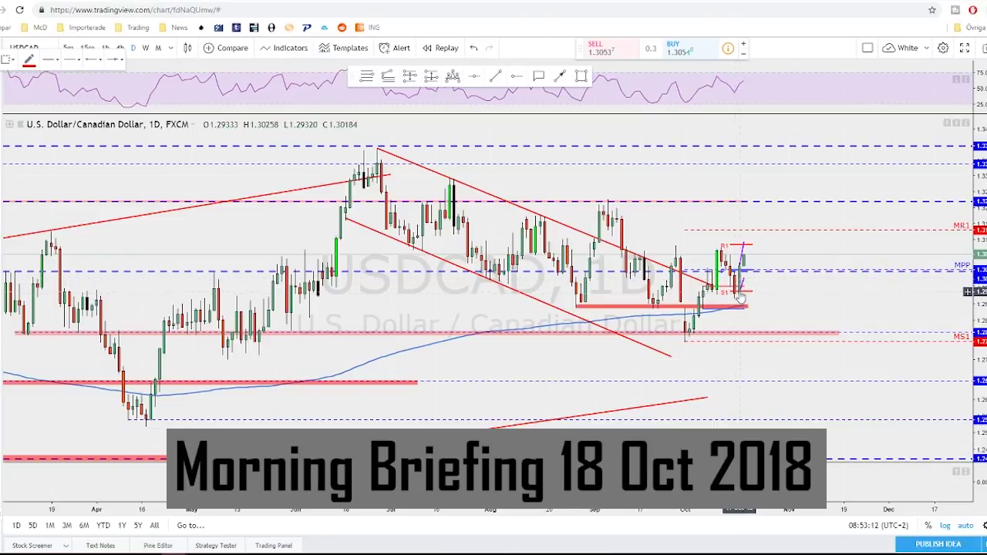
left_click(119, 48)
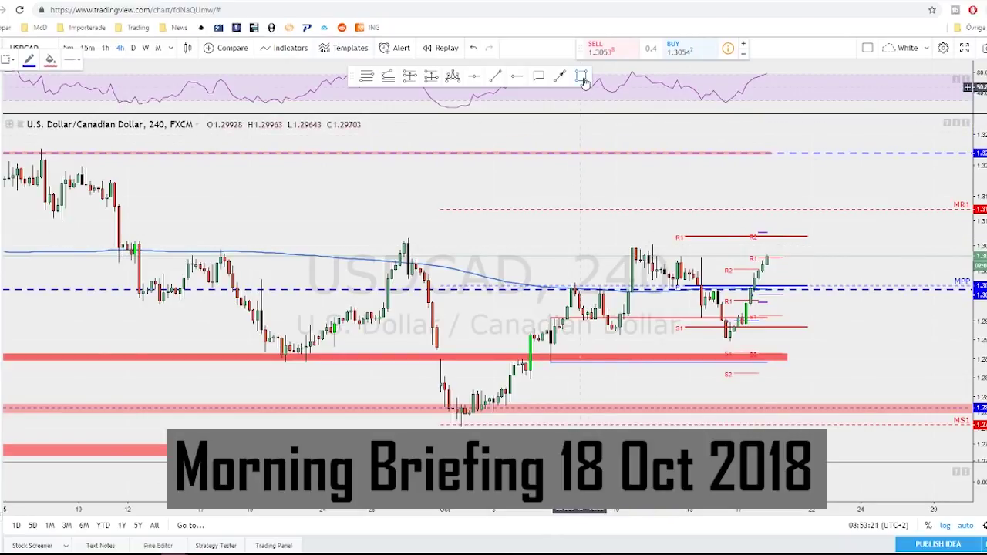
left_click(49, 60)
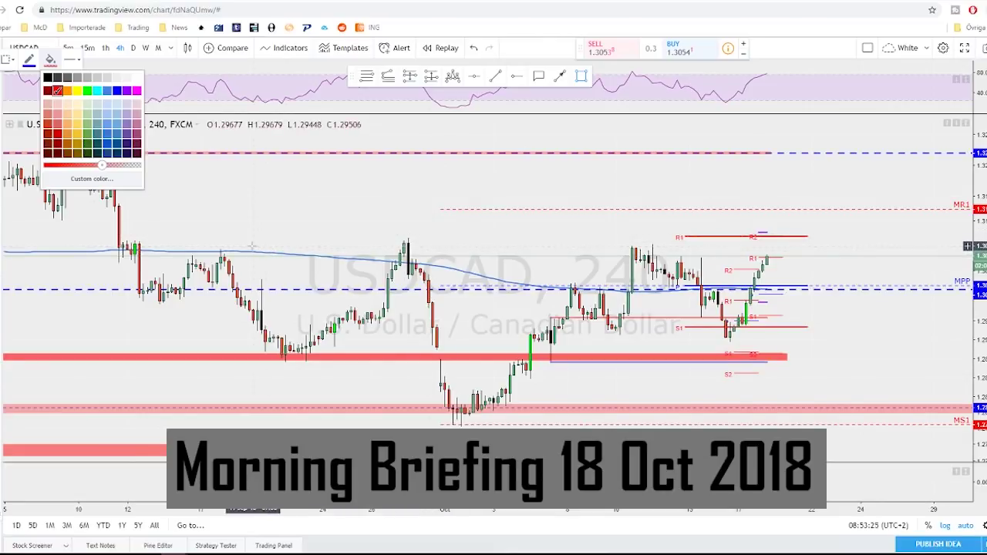
left_click(380, 246)
left_click(816, 239)
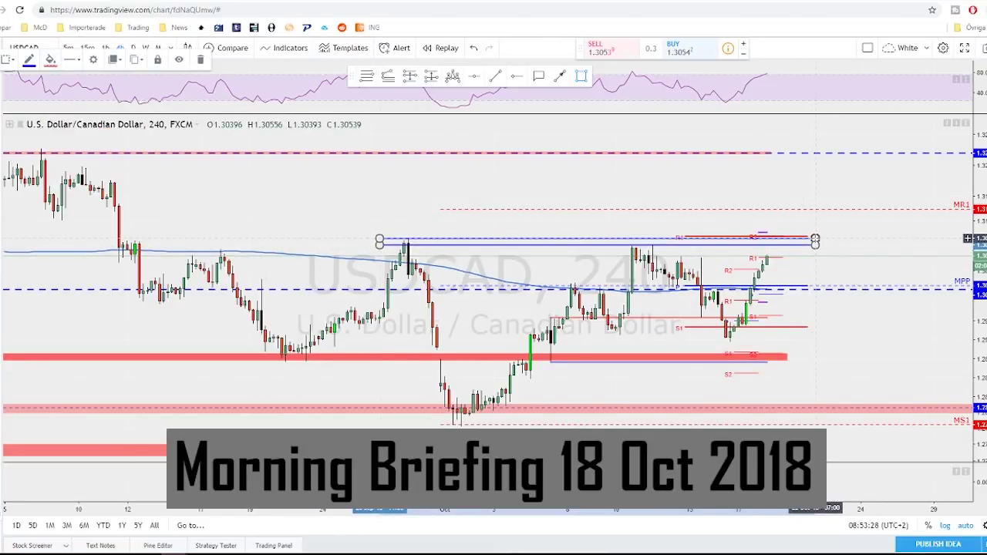
Make the resistance rectangle's border fully transparent and enable its red background fill.
left_click(30, 64)
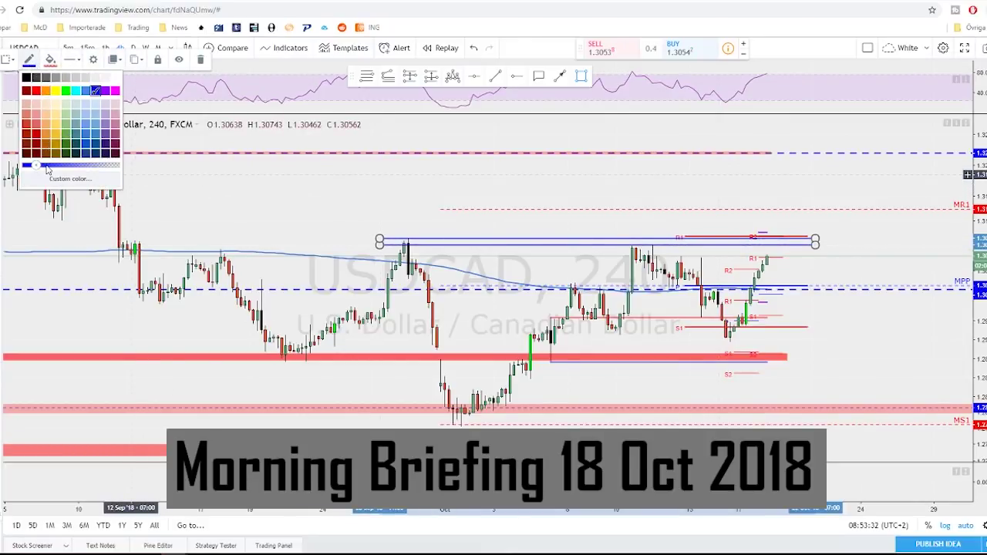
left_click_drag(37, 165, 116, 165)
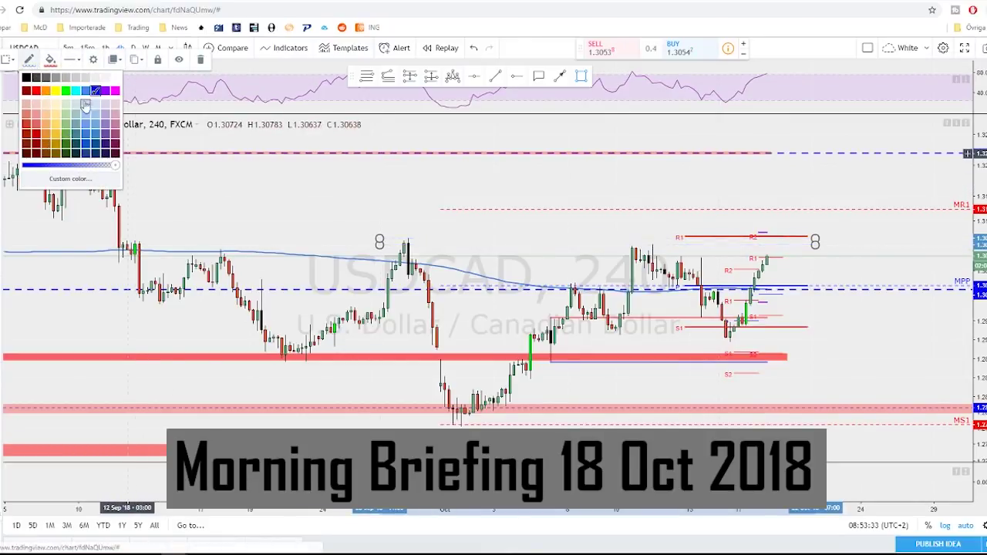
left_click(53, 62)
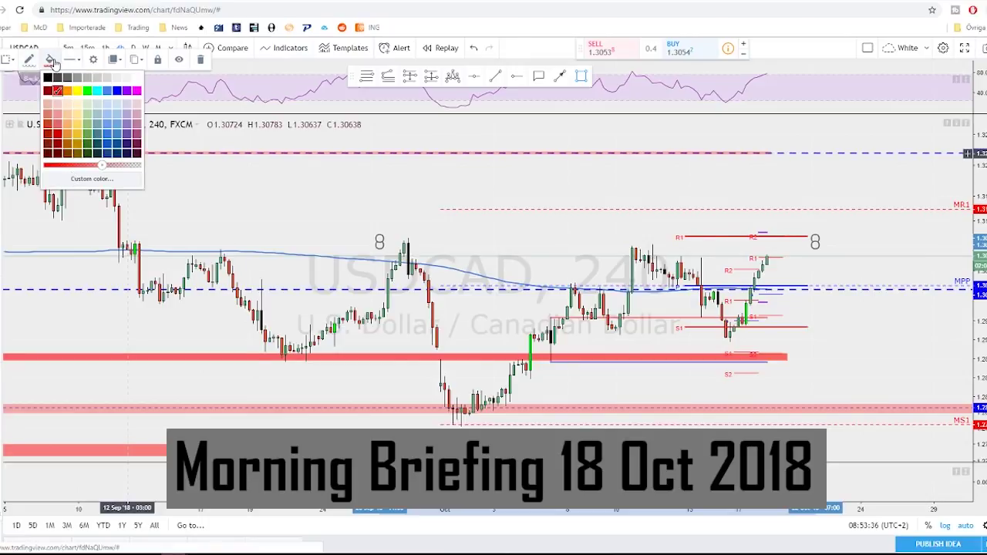
left_click(793, 262)
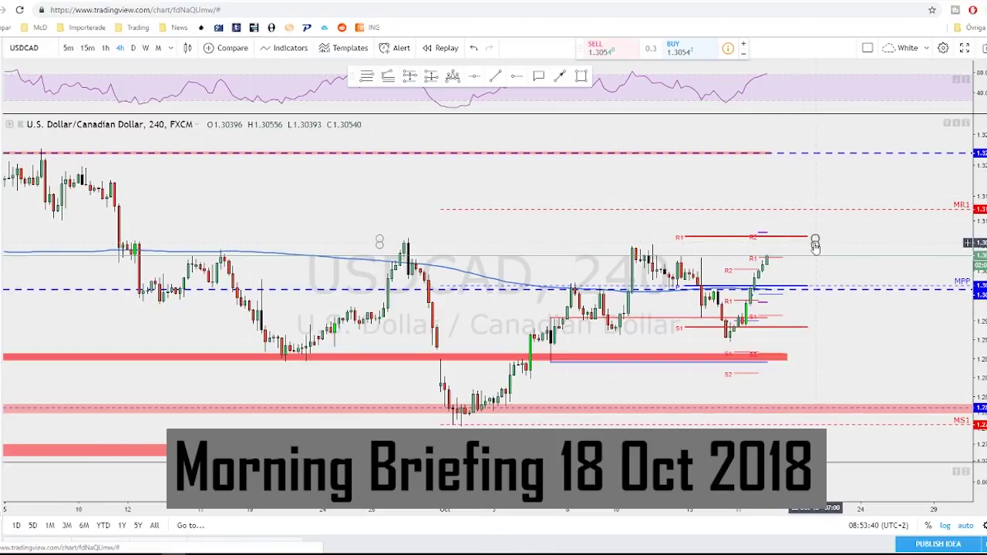
double_click(816, 245)
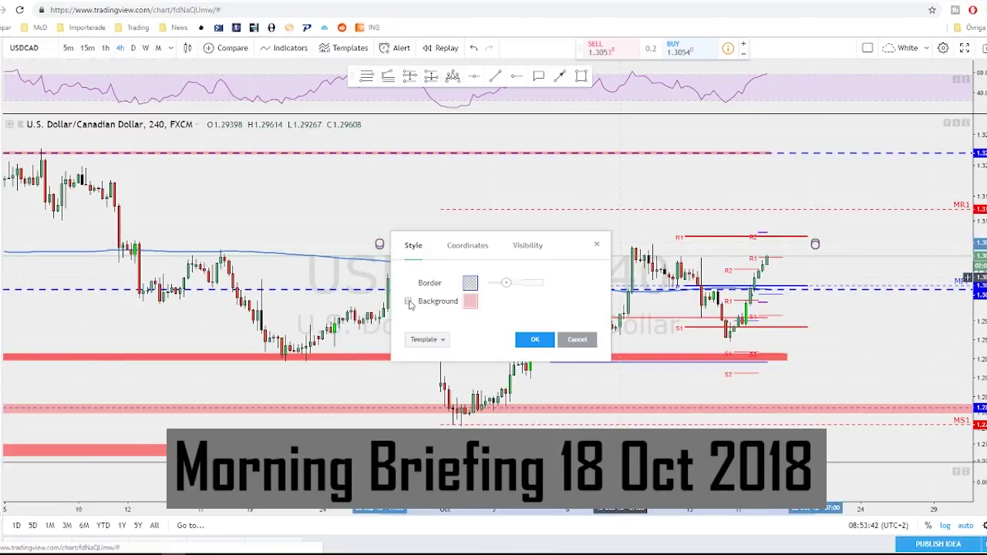
left_click(409, 303)
left_click(535, 339)
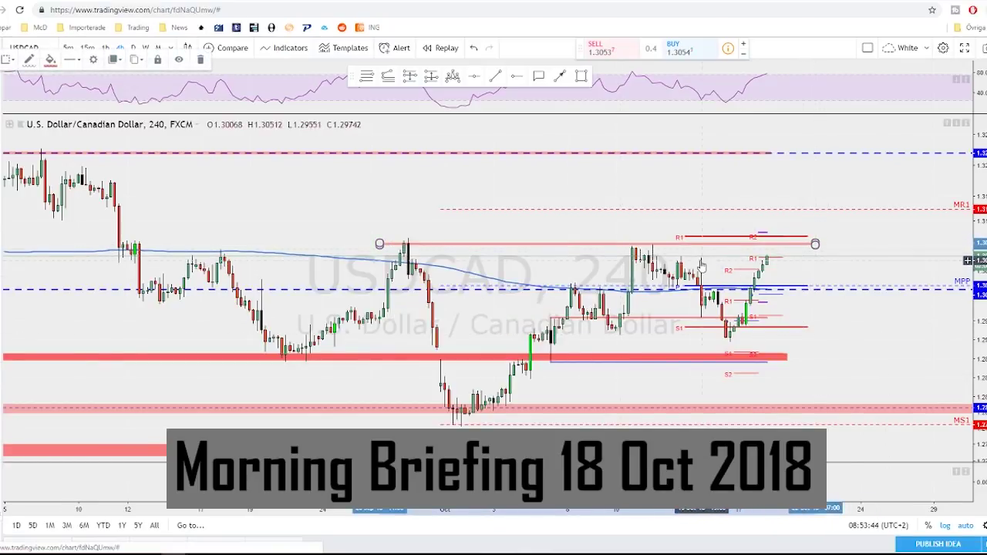
Draw a red arrow path from the latest USDCAD candle up to R1, down to the MPP level, and up to just above MR1.
scroll(702, 265, "down", 1)
scroll(737, 286, "down", 1)
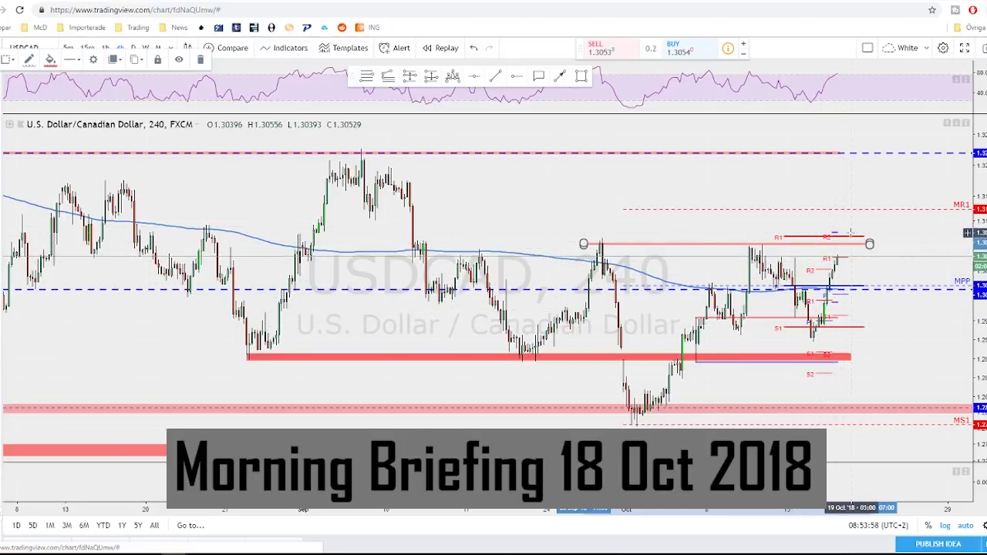
left_click(561, 75)
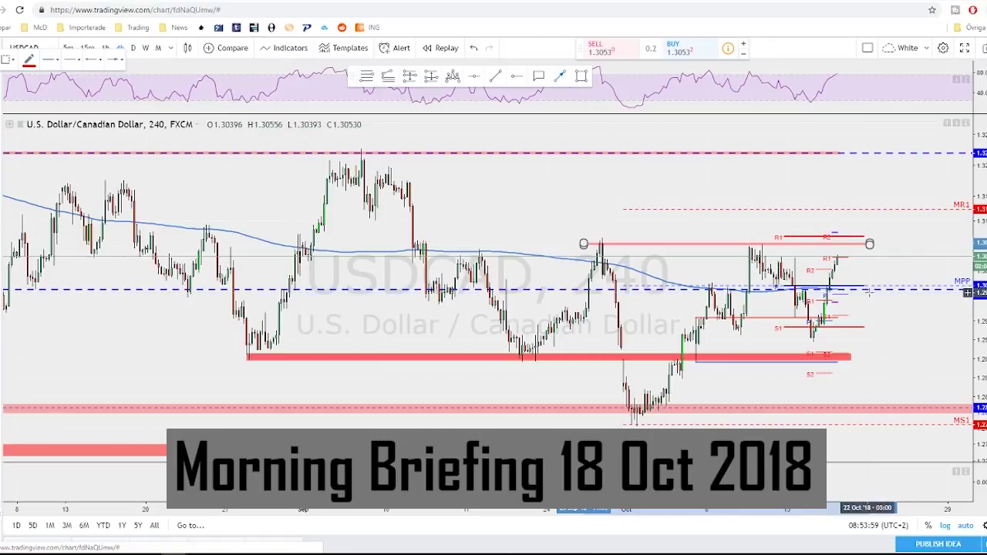
left_click(840, 262)
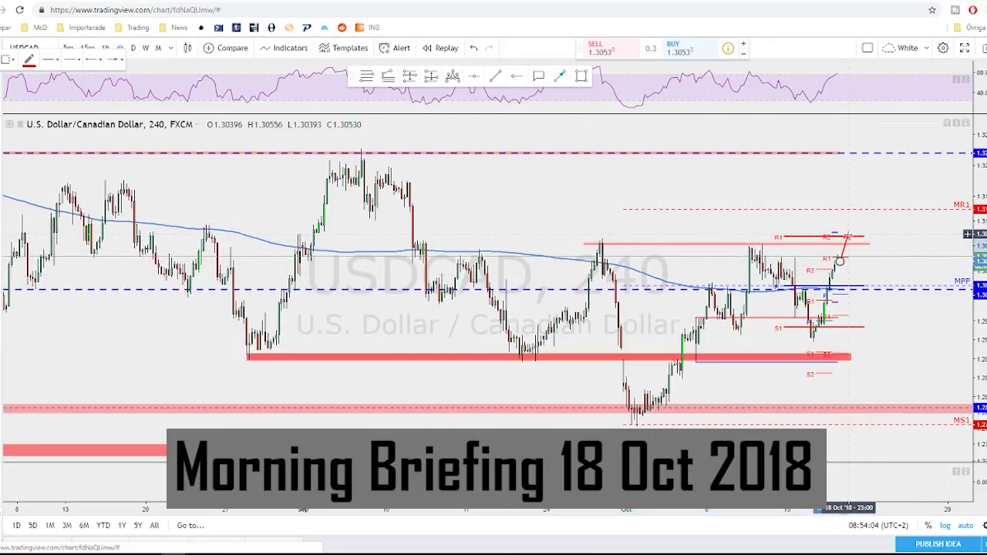
left_click(848, 235)
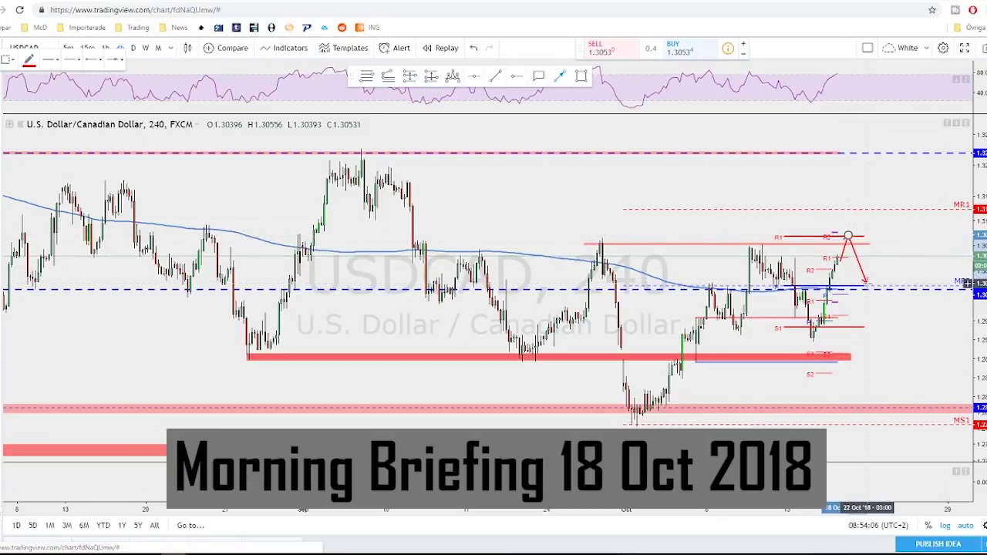
left_click(867, 284)
double_click(895, 206)
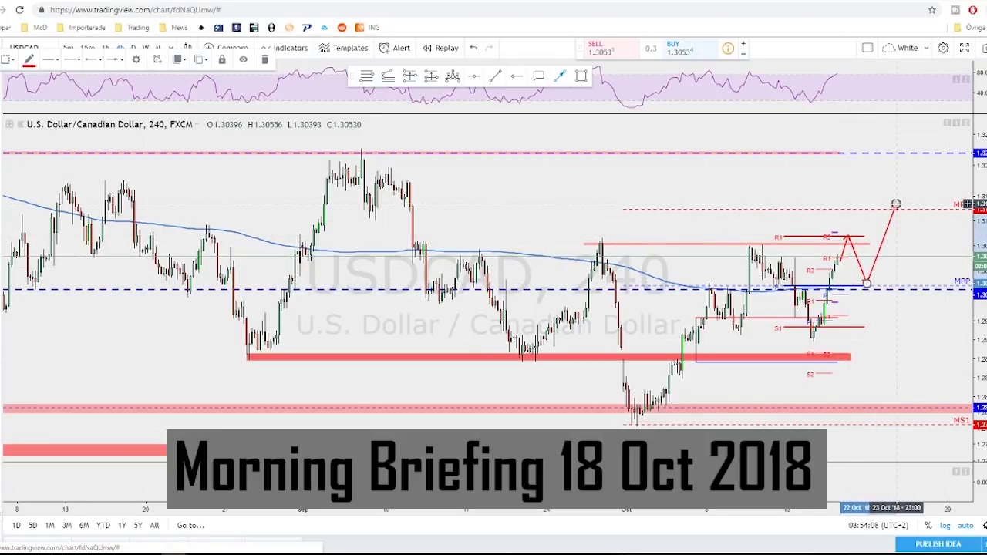
scroll(849, 190, "down", 2)
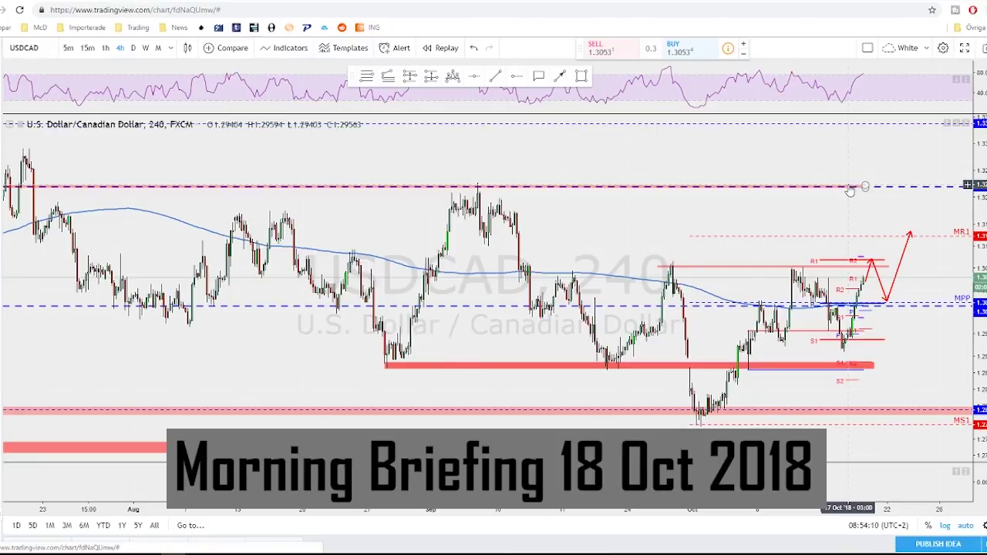
scroll(849, 190, "down", 1)
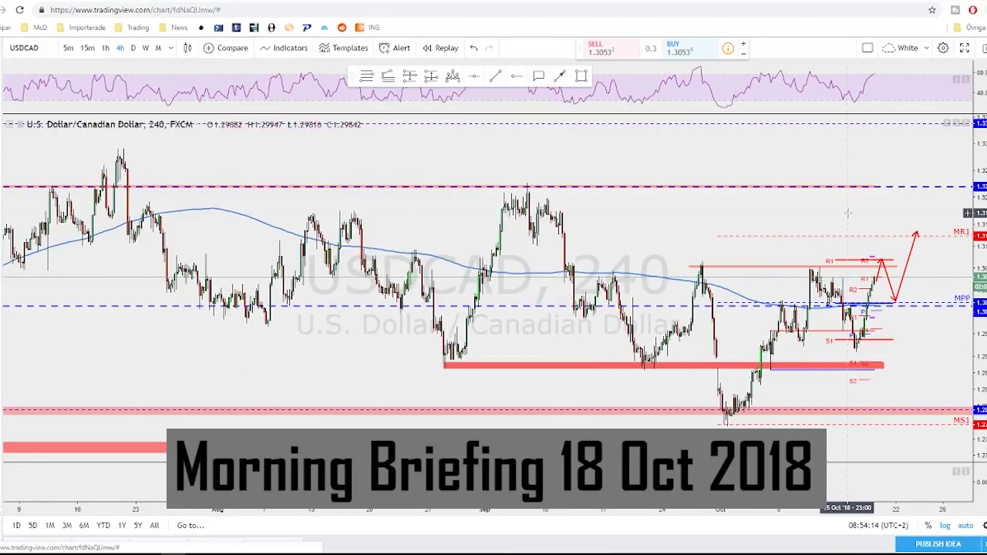
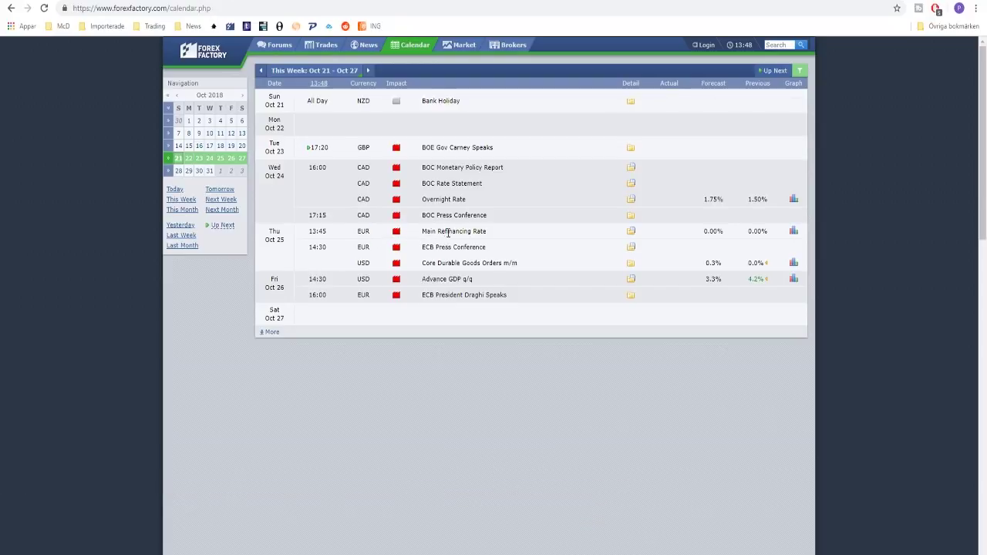
Examine the Thursday 25 October ECB events in the Forex Factory calendar.
left_click_drag(487, 251, 416, 255)
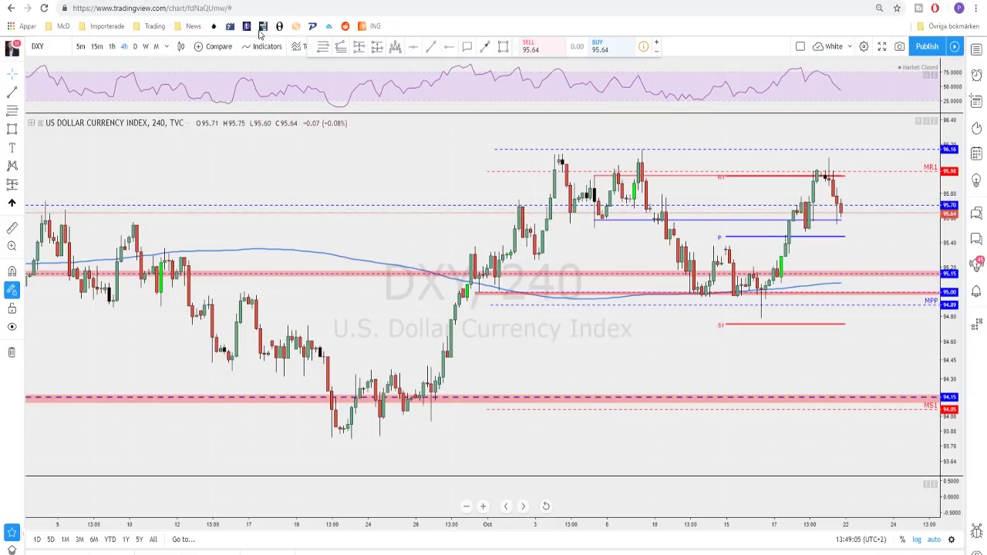
Review the US Dollar Currency Index in TradingView on the weekly and daily timeframes around the latest October candles.
left_click(145, 46)
scroll(564, 180, "up", 5)
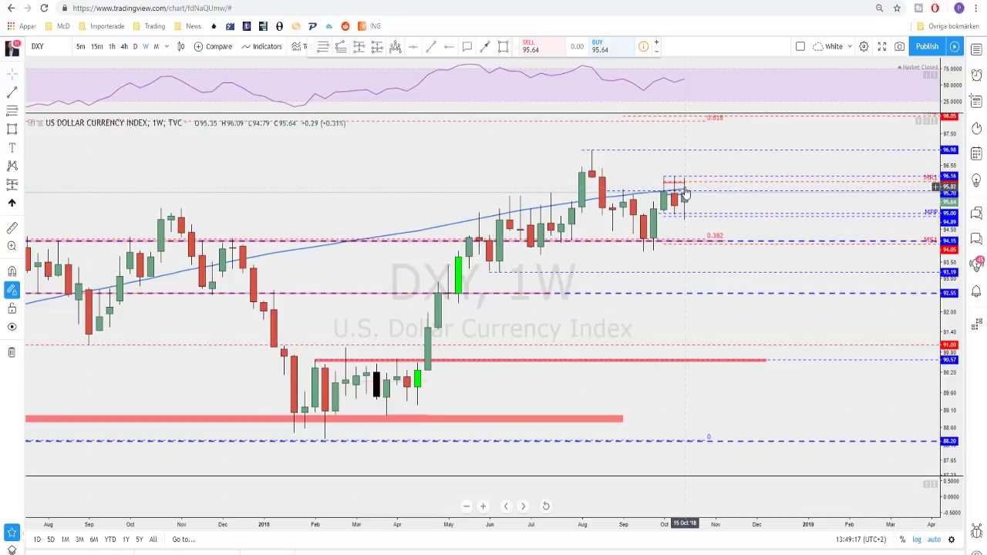
scroll(710, 255, "down", 2)
scroll(732, 285, "up", 2)
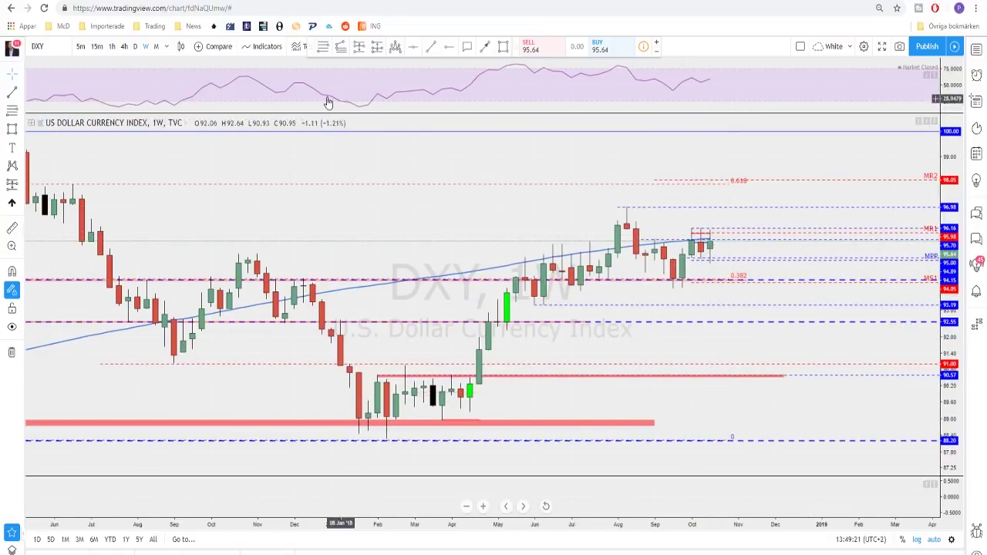
left_click(125, 47)
left_click(145, 46)
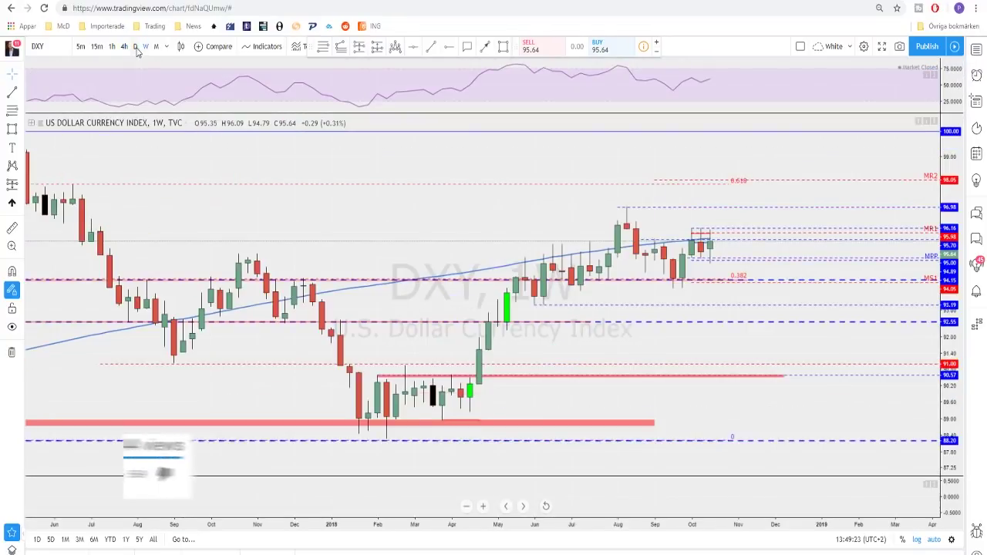
left_click(135, 47)
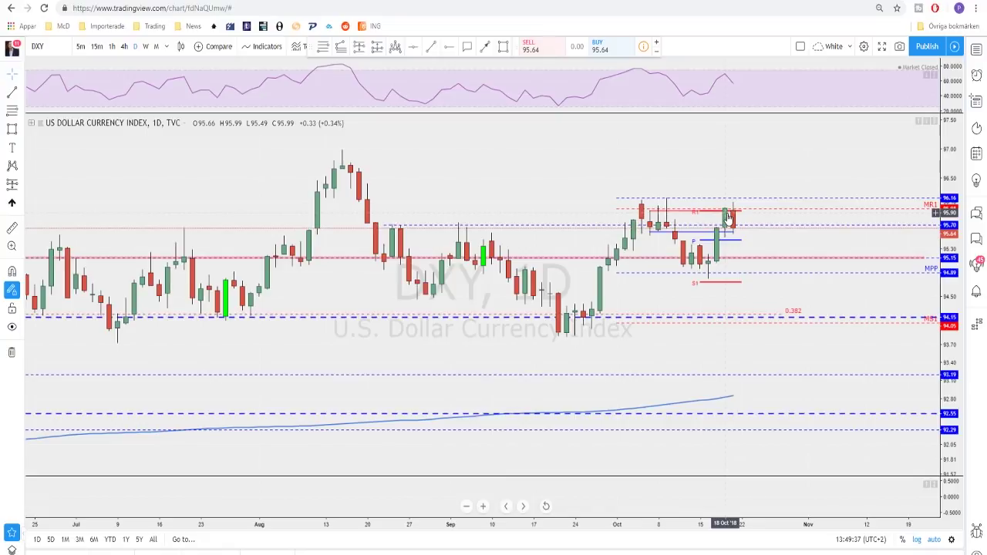
scroll(728, 219, "up", 1)
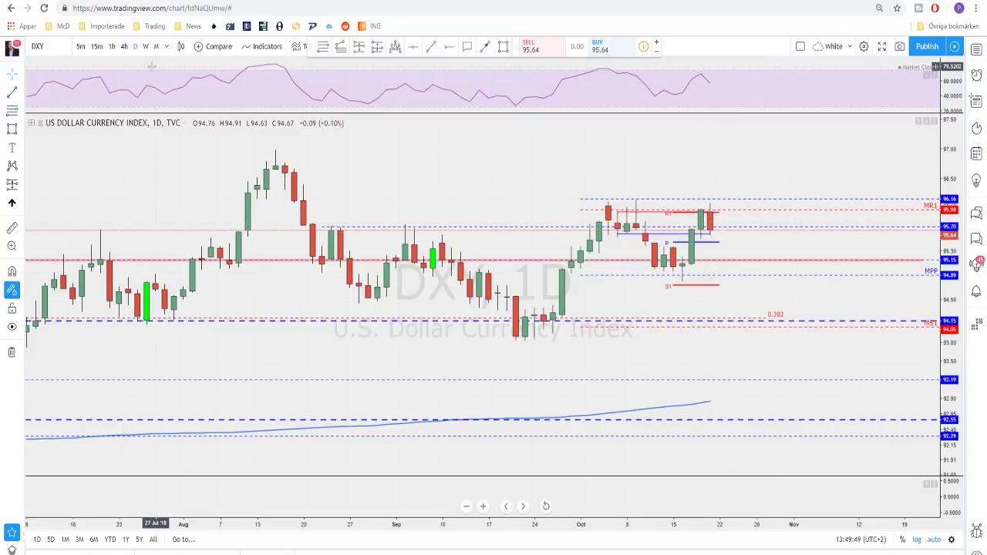
Set the DXY chart to the 4-hour timeframe and show price action from September through October.
left_click(124, 46)
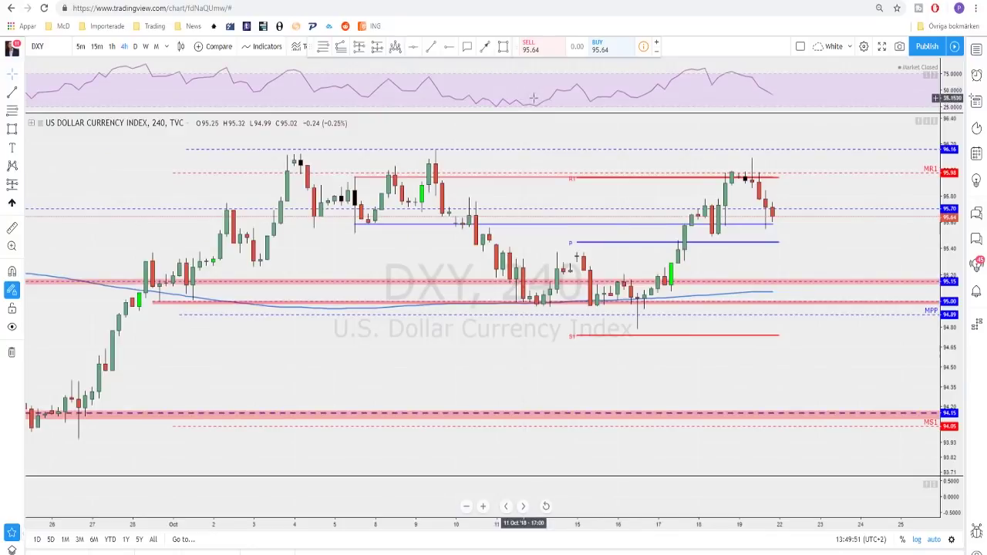
left_click_drag(709, 193, 595, 193)
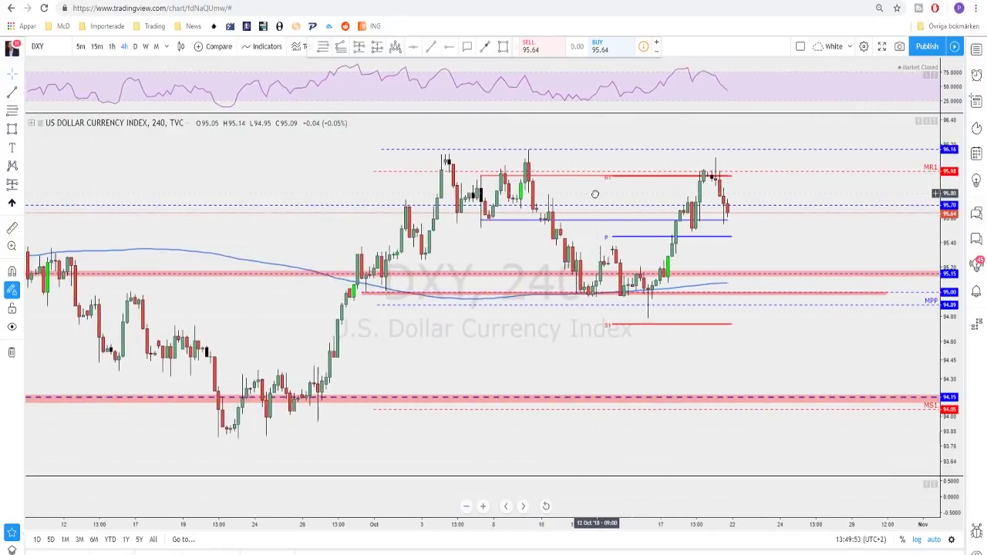
scroll(667, 218, "down", 2)
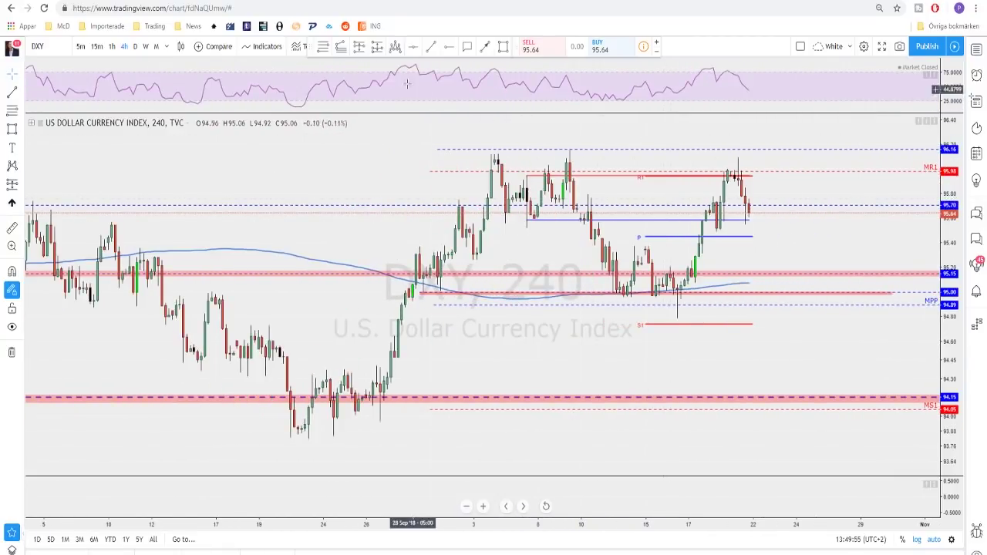
Mark the October DXY range with a rectangle from about 96.13 down to 94.98, and delete it again.
mouse_move(488, 152)
left_mouse_down()
mouse_move(752, 254)
mouse_move(795, 293)
left_mouse_up()
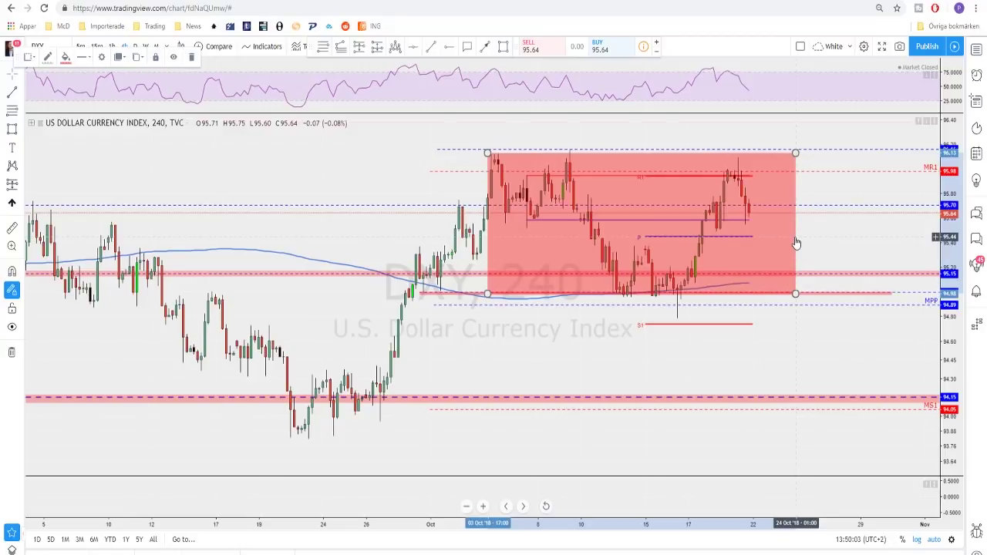
key("Delete")
Draw a projected DXY path from about 95.65 up to 96.32 and back to about 96.13, and delete it again.
scroll(795, 241, "down", 2)
scroll(761, 247, "down", 4)
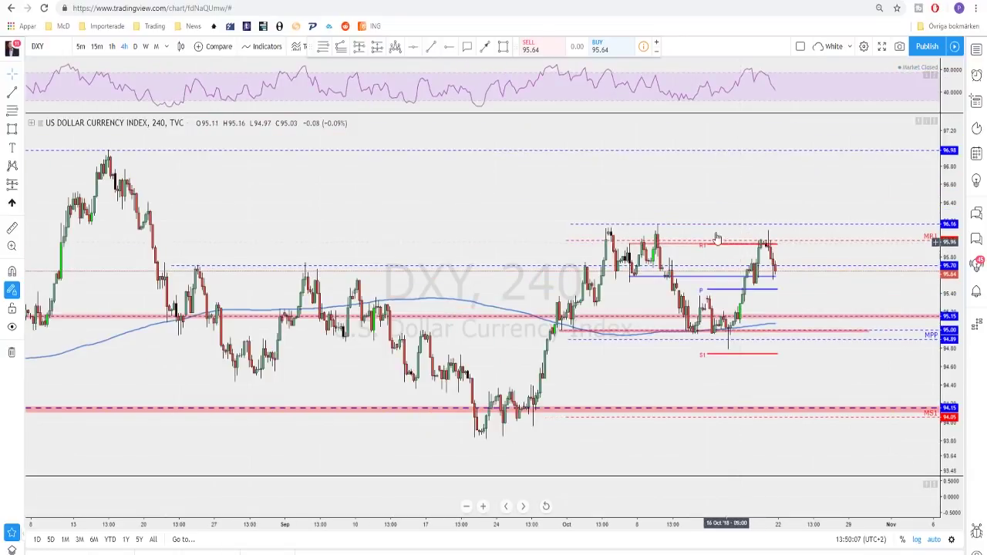
left_click(485, 47)
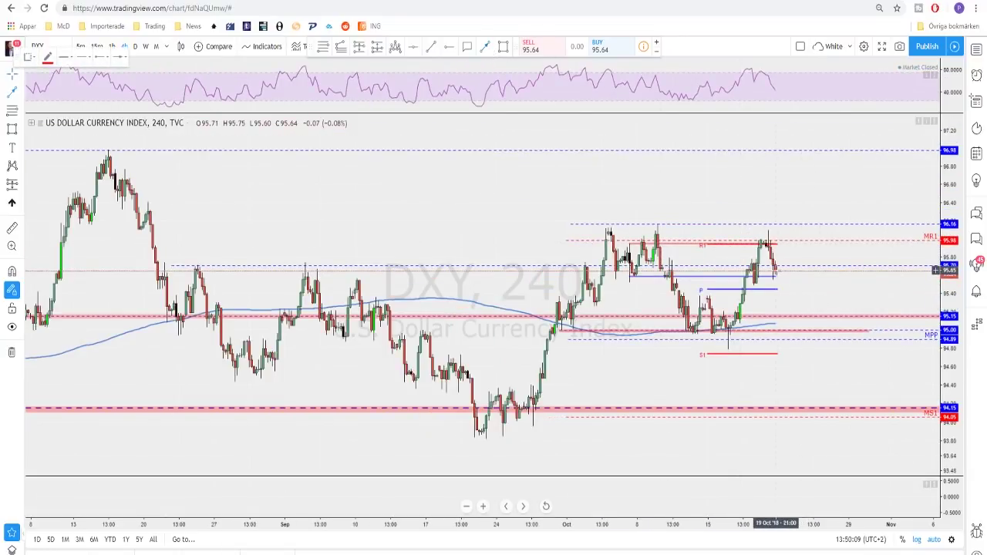
left_click(778, 270)
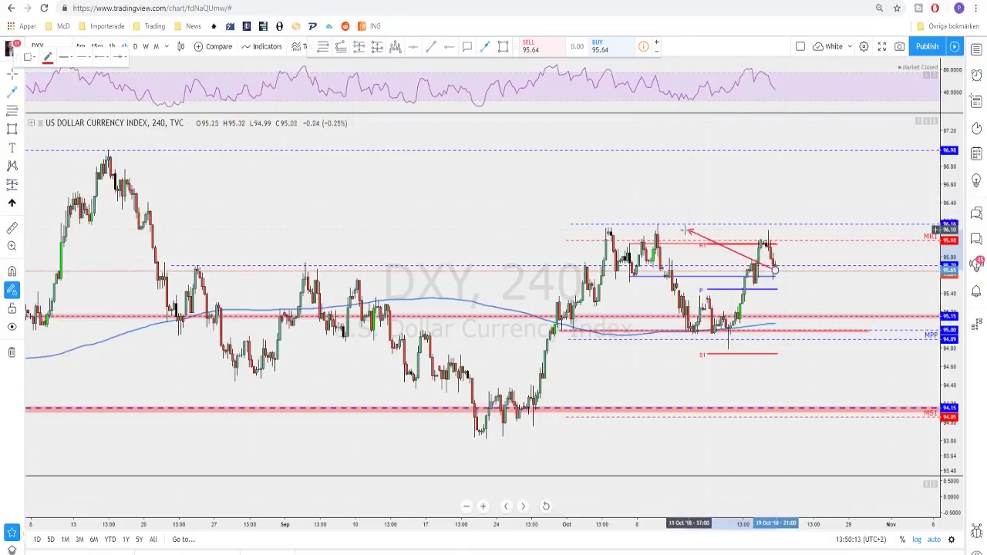
left_click(790, 210)
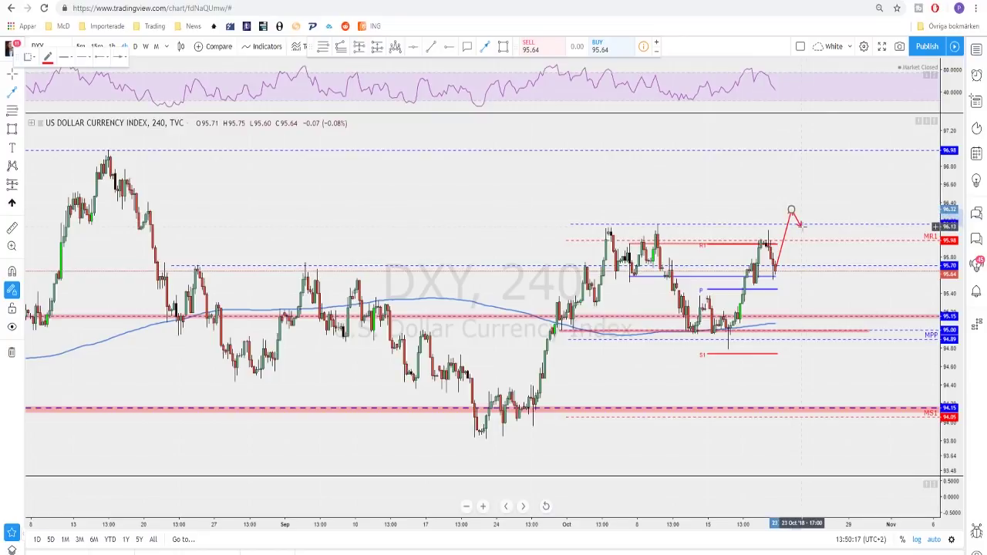
left_click(801, 226)
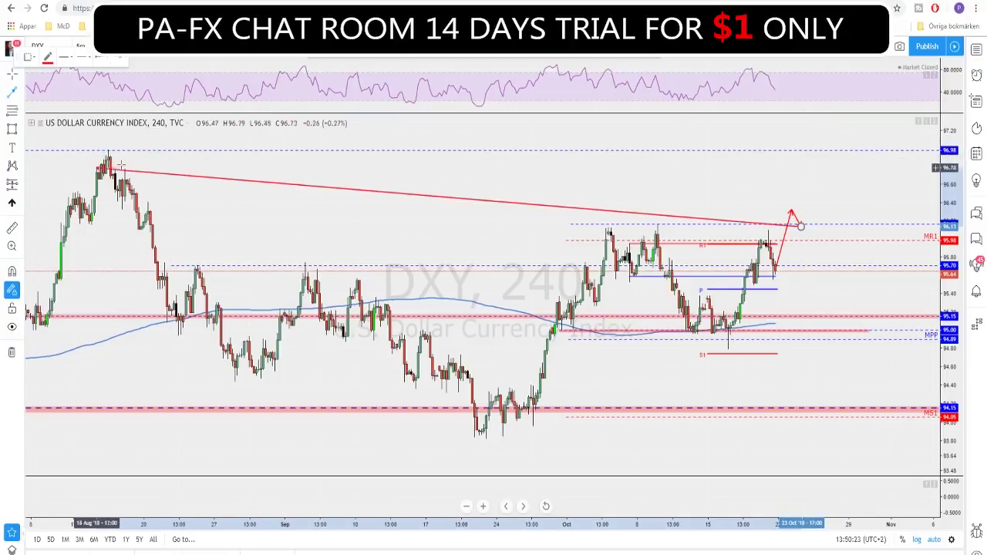
left_click(361, 162)
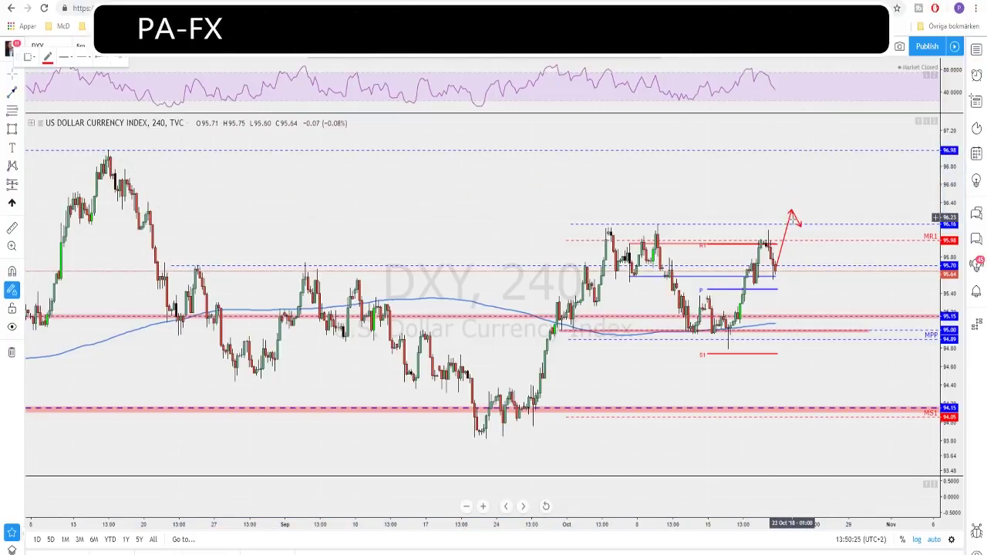
key("Escape")
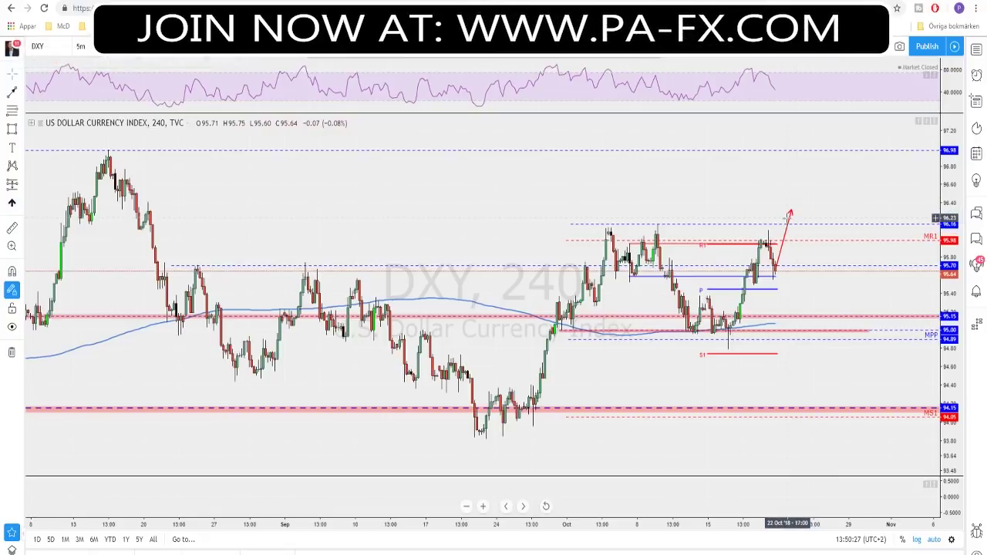
Outline the October DXY range once more with a rectangle starting at about 96.15 on 2 October, and remove it.
scroll(786, 216, "up", 3)
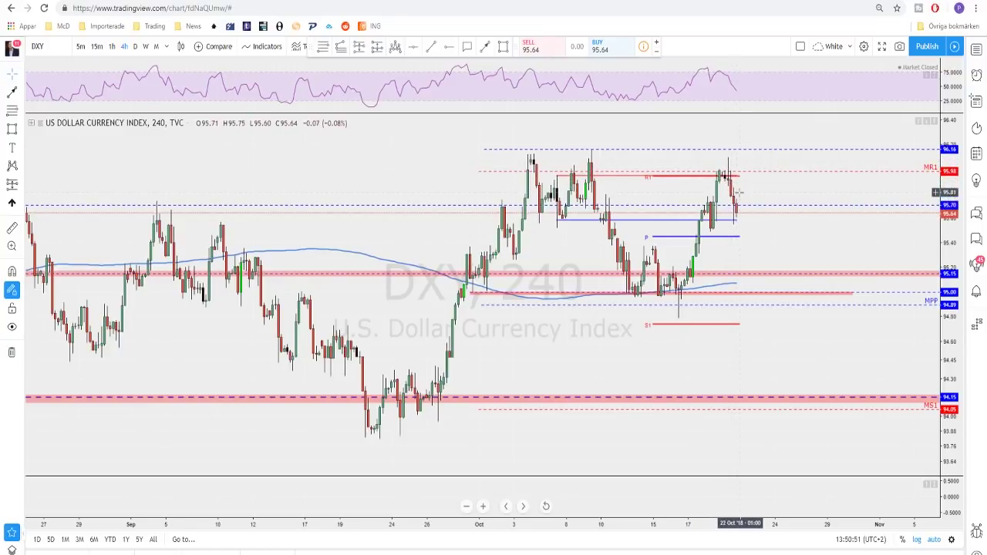
scroll(741, 208, "down", 1)
scroll(748, 242, "down", 3)
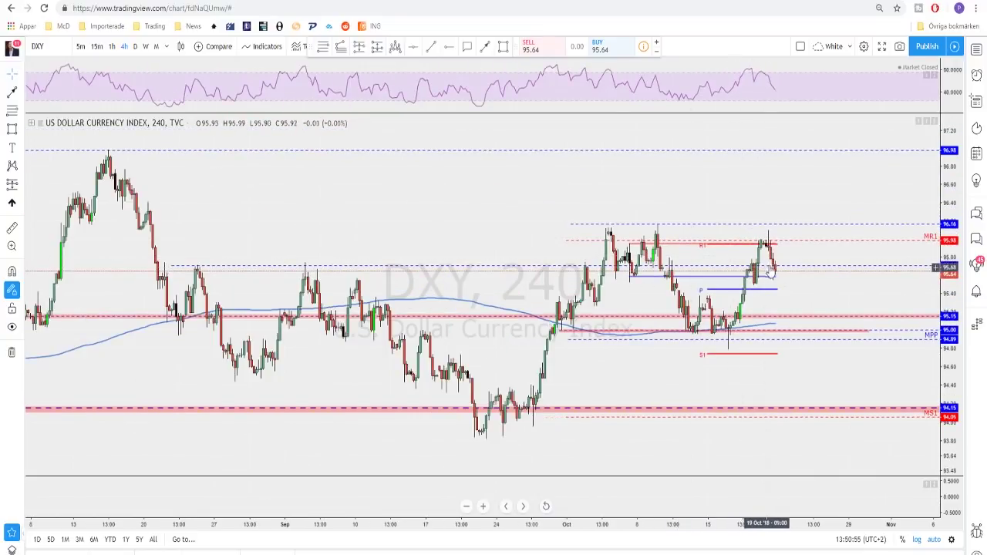
scroll(775, 251, "up", 1)
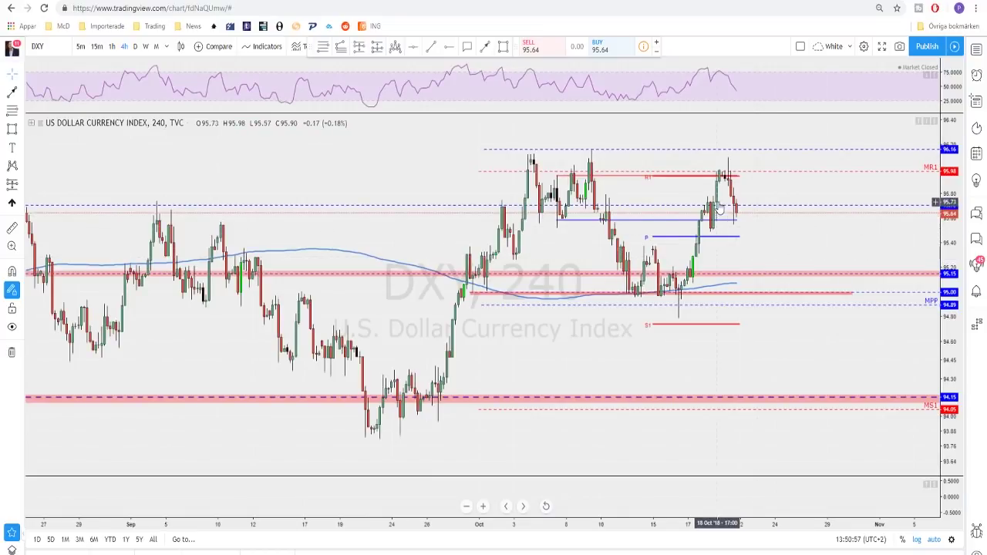
scroll(758, 253, "down", 1)
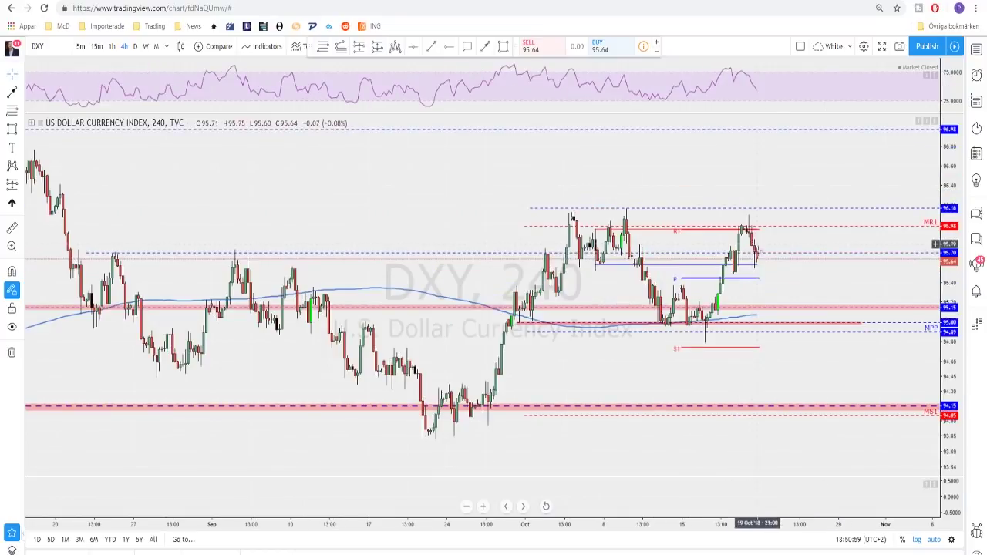
left_click(503, 47)
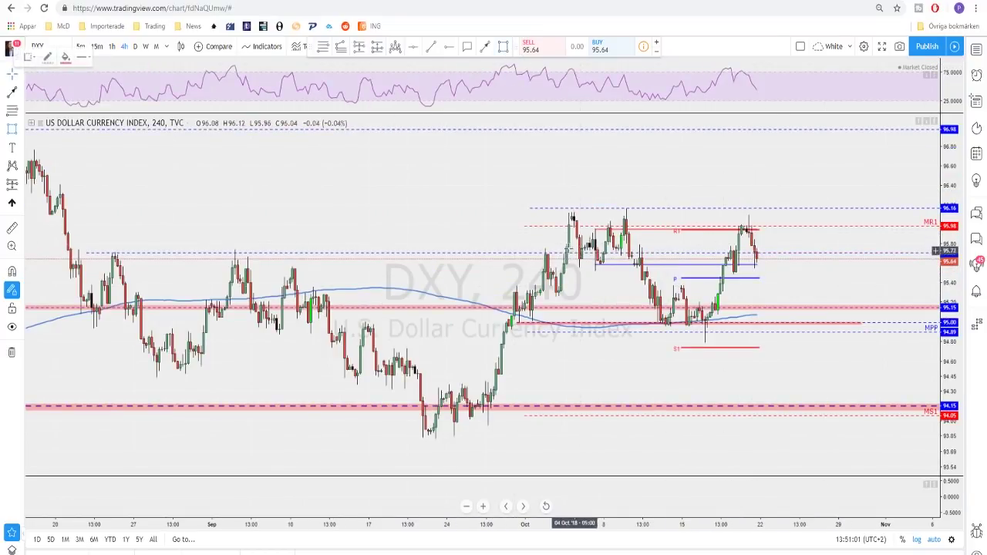
left_click(548, 209)
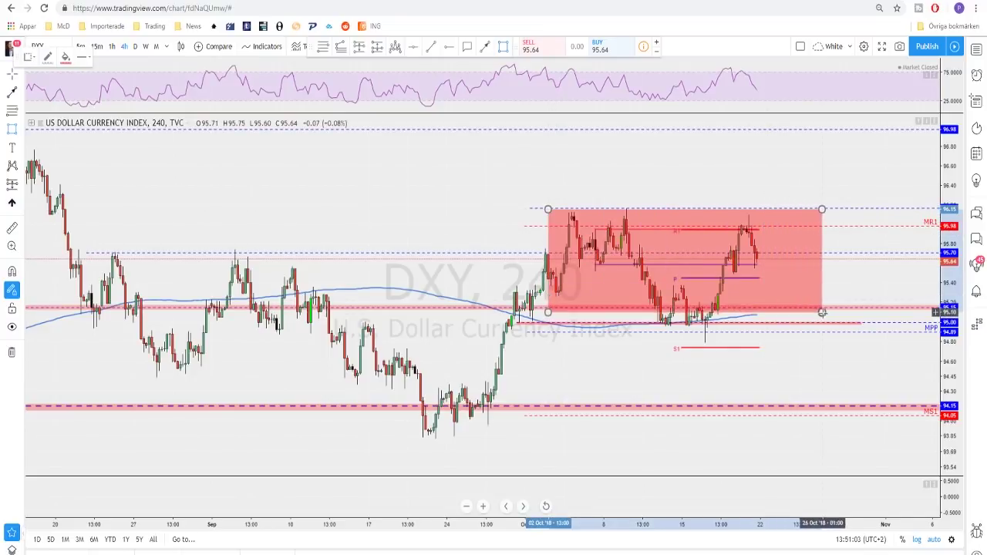
key("Escape")
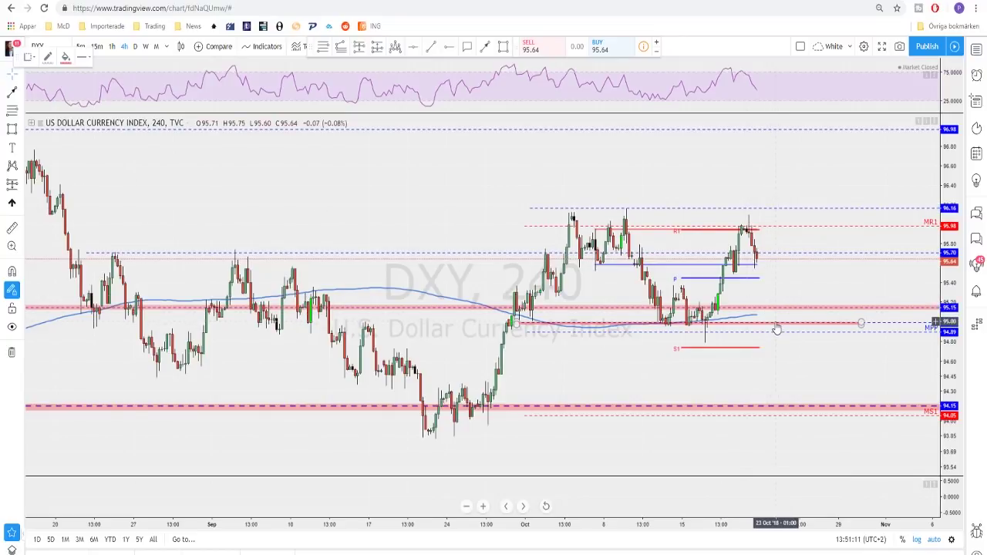
scroll(775, 328, "down", 1)
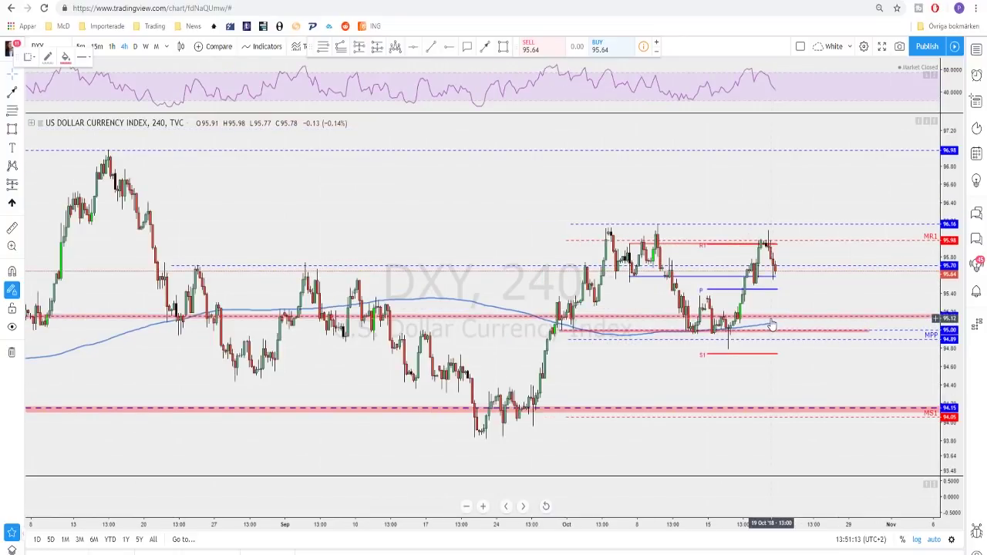
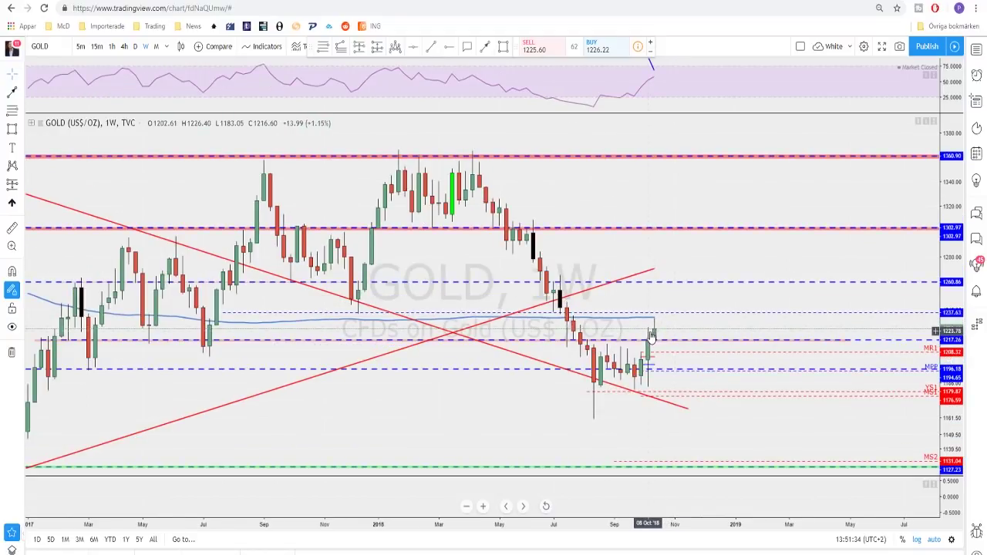
Review the gold chart on the weekly and daily timeframes around the October candles near the 1217.26 level.
scroll(652, 336, "up", 1)
scroll(621, 346, "down", 2)
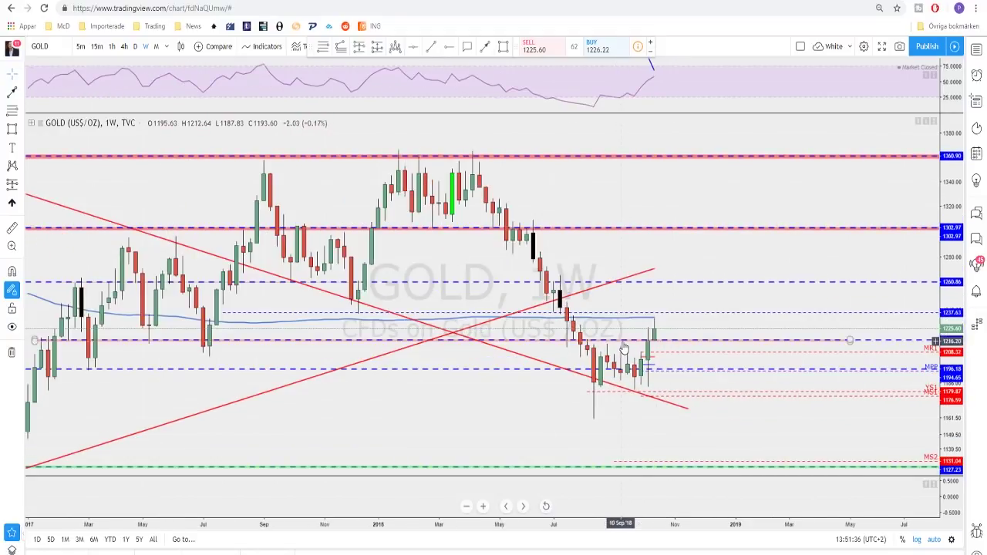
left_click(135, 47)
scroll(671, 308, "down", 3)
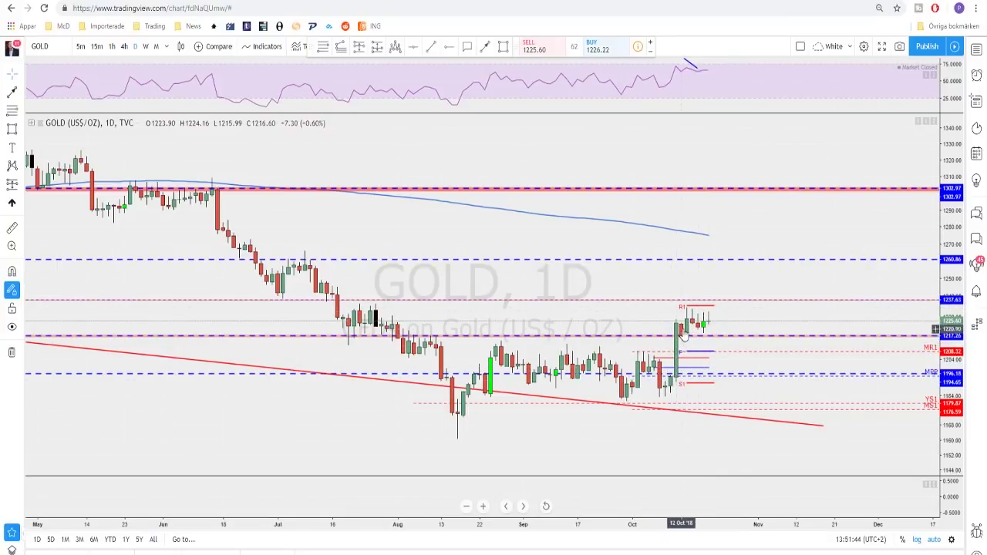
scroll(689, 326, "up", 1)
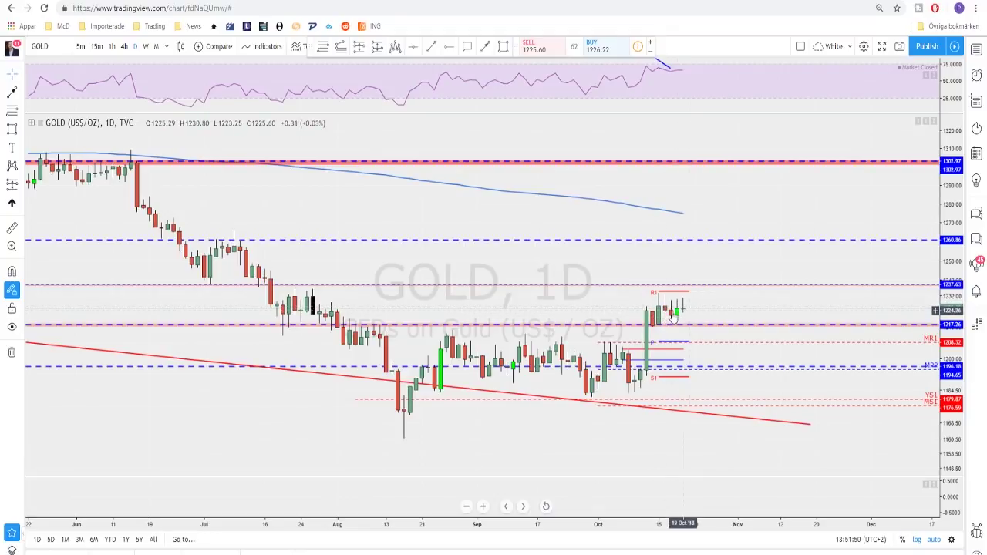
scroll(679, 311, "down", 1)
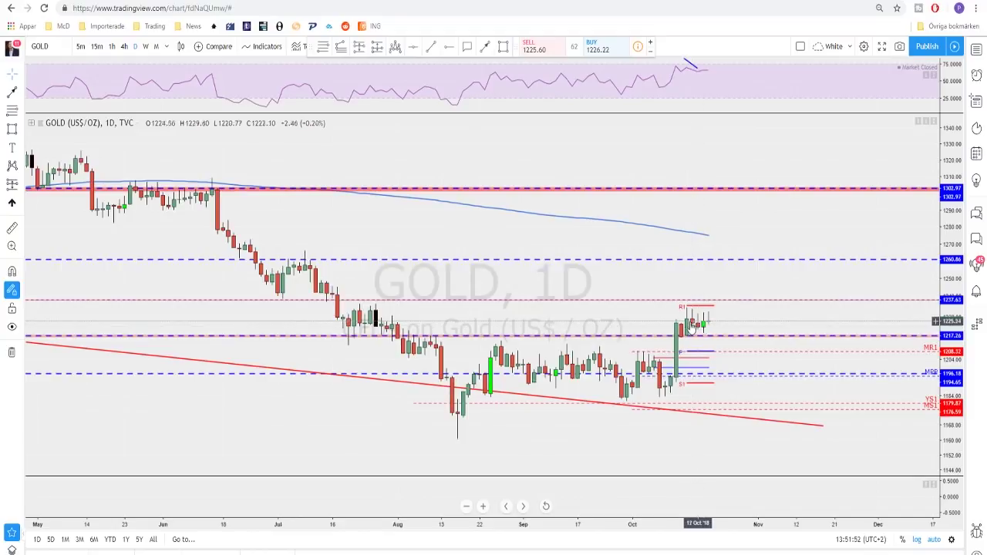
Set the gold chart to the 4-hour timeframe and show the October range box with price action back to August.
left_click(123, 47)
scroll(614, 213, "down", 3)
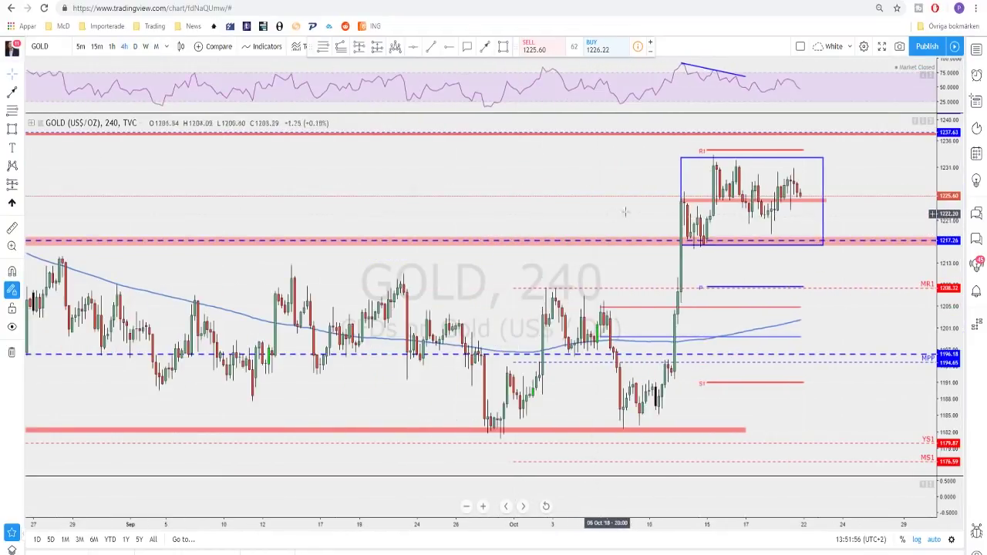
scroll(633, 204, "down", 3)
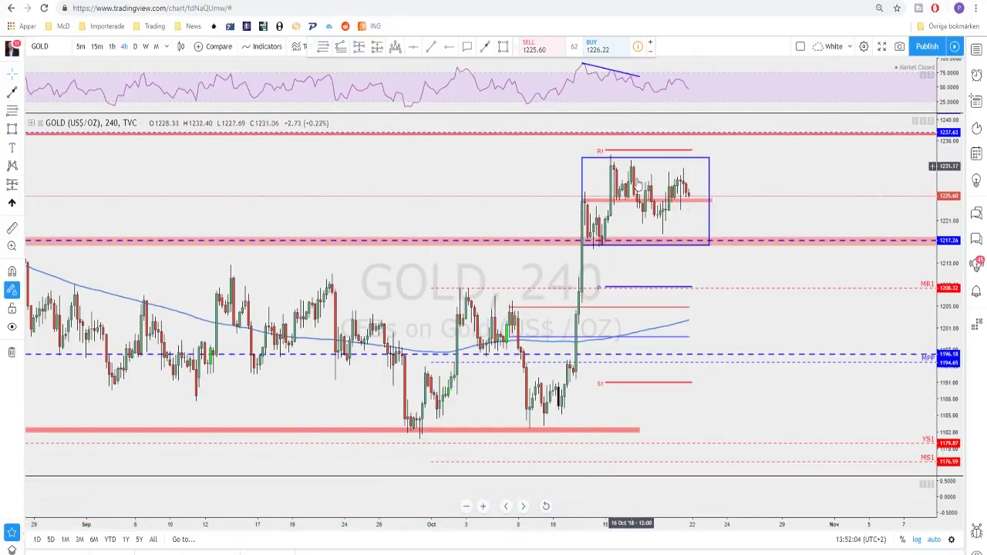
scroll(694, 193, "down", 4)
left_click_drag(791, 189, 752, 185)
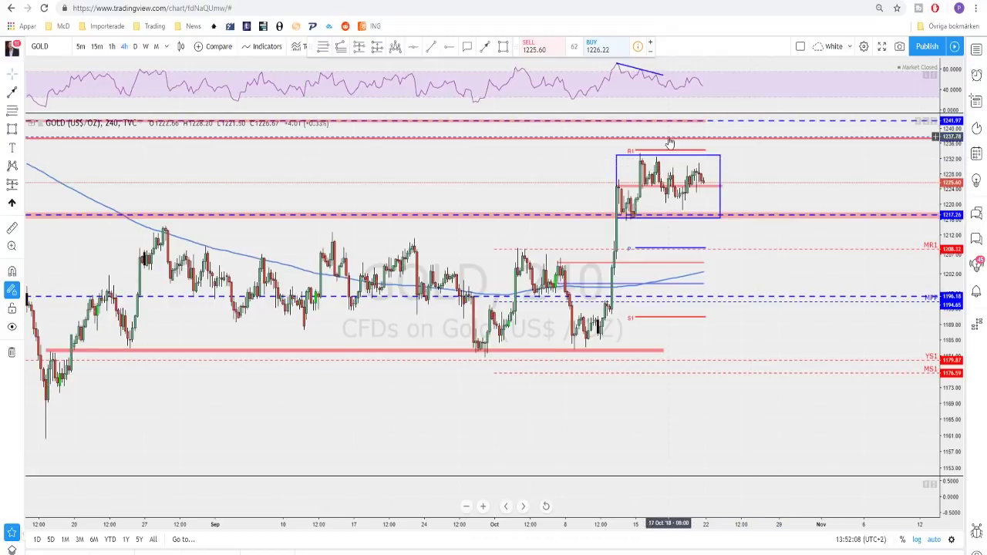
Draw projected arrows on gold from about 1227.60 down to the 1217 support zone and back up to about 1220.40.
scroll(601, 175, "down", 1)
left_click(485, 47)
left_click_drag(727, 203, 738, 243)
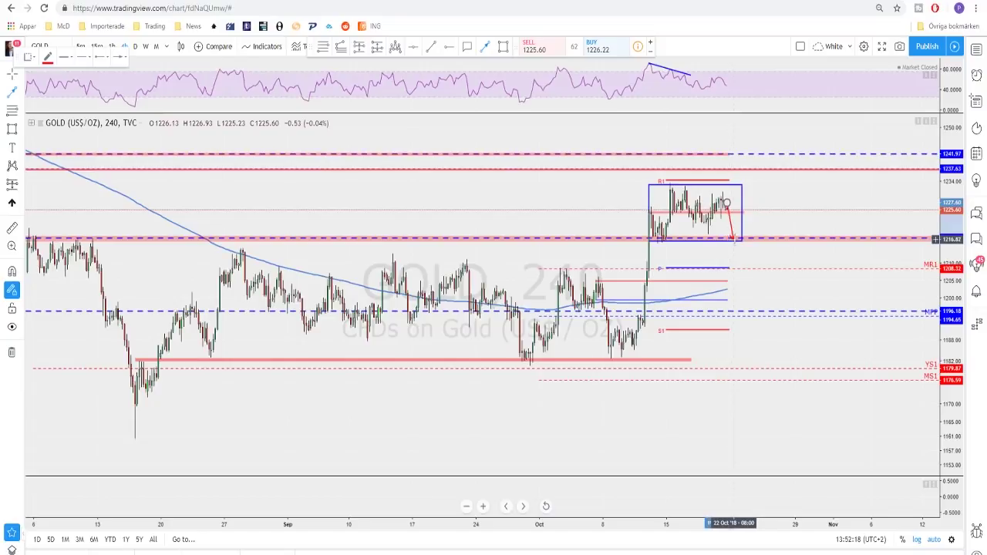
double_click(734, 238)
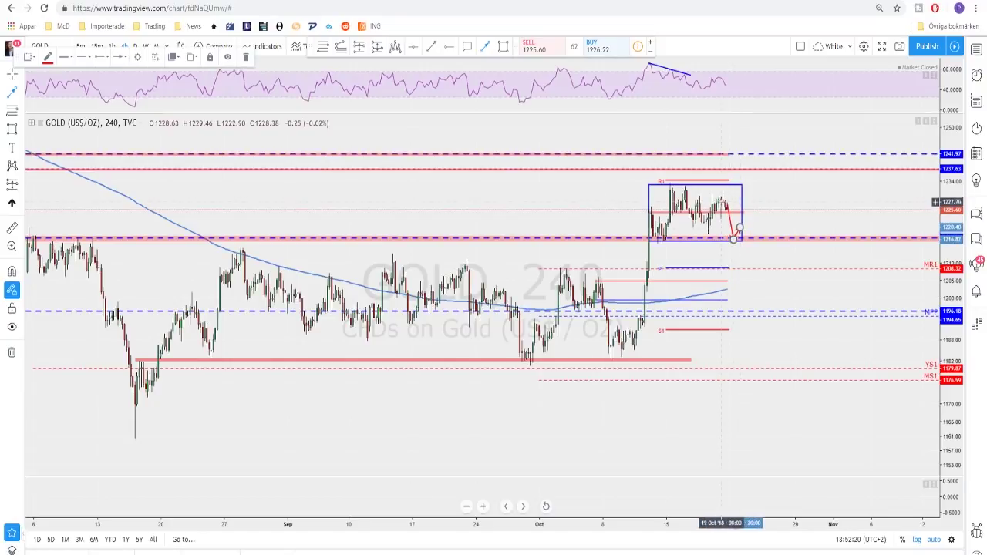
Draw a bullish gold path from about 1228.95 up to 1233.17, back to 1228.20, and up to about 1242.27.
left_click_drag(722, 199, 728, 186)
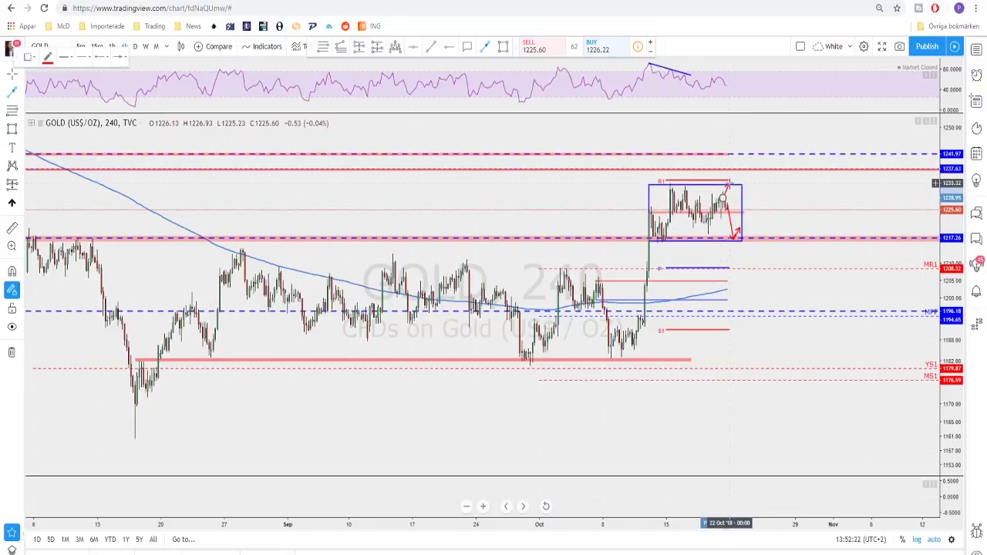
double_click(730, 185)
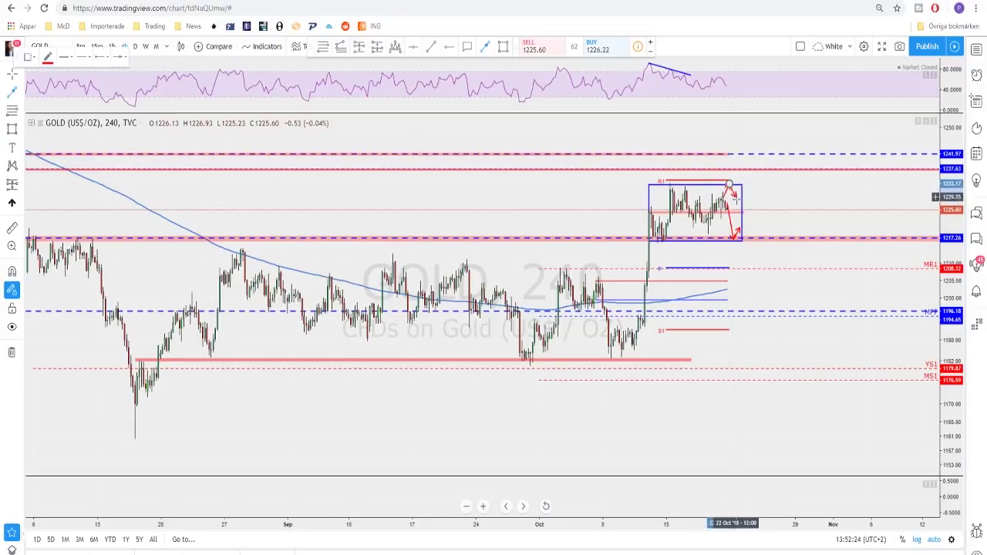
left_click_drag(736, 199, 749, 154)
scroll(759, 158, "down", 5)
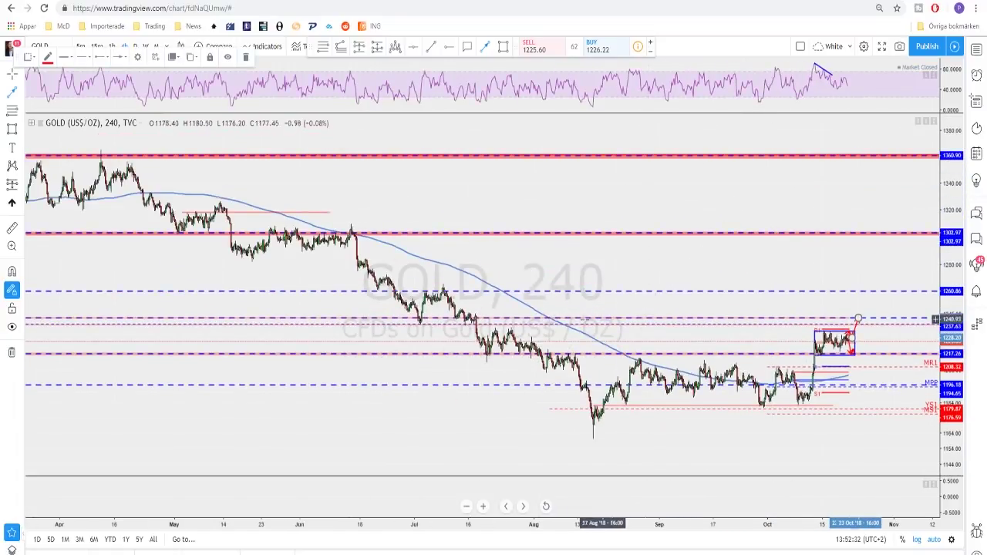
scroll(588, 319, "down", 2)
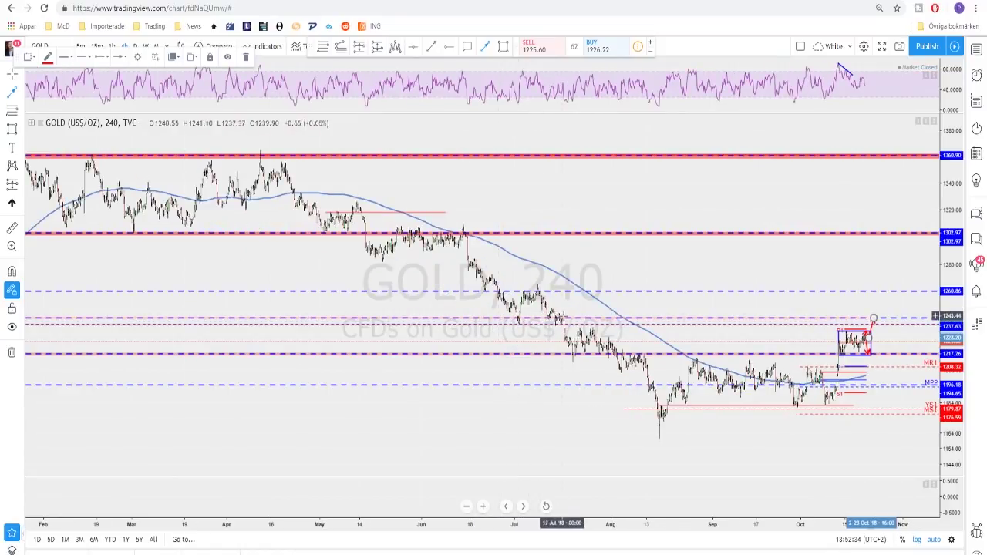
scroll(511, 319, "up", 5)
scroll(716, 295, "up", 2)
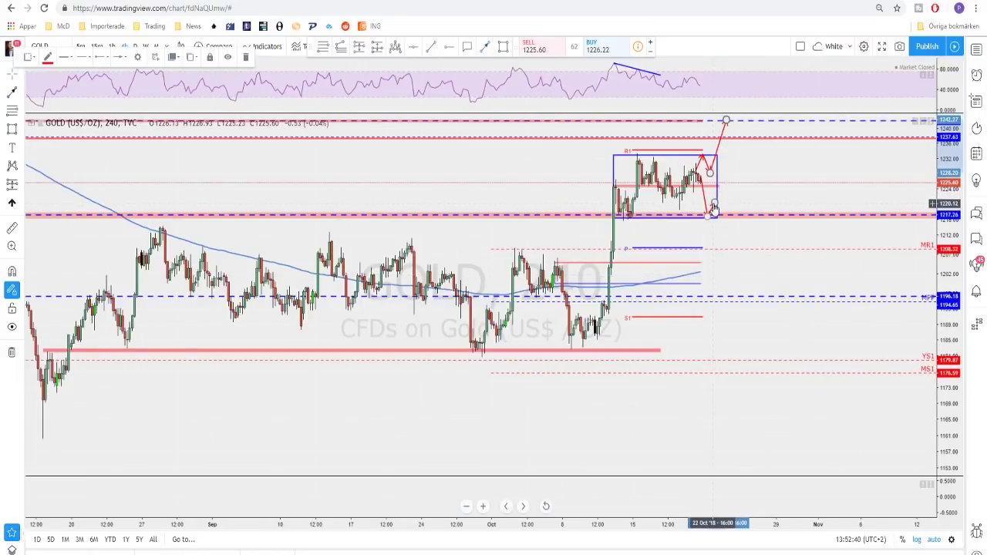
Extend the bearish gold path with an arrow from about 1219.98 down to the blue dashed level near 1196.
left_click(485, 48)
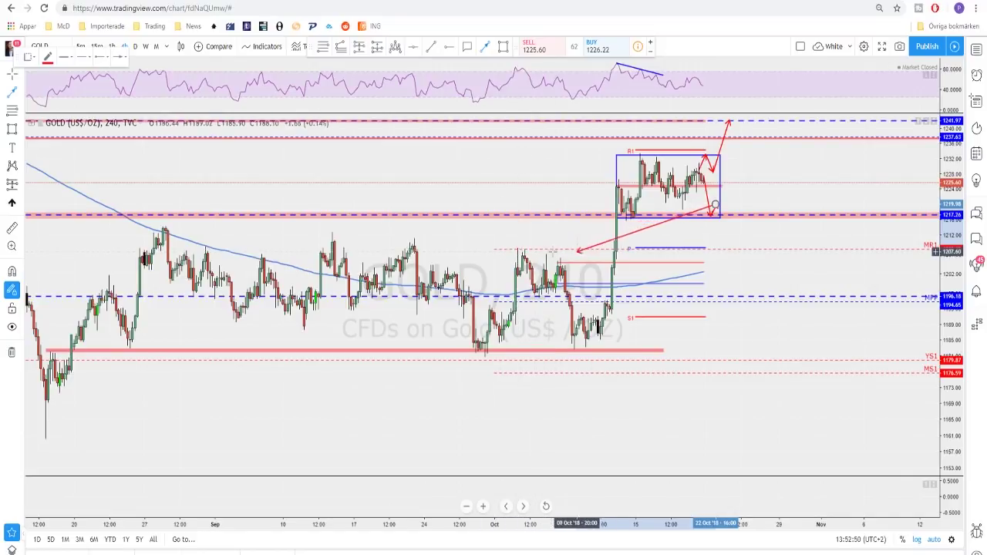
left_click(742, 252)
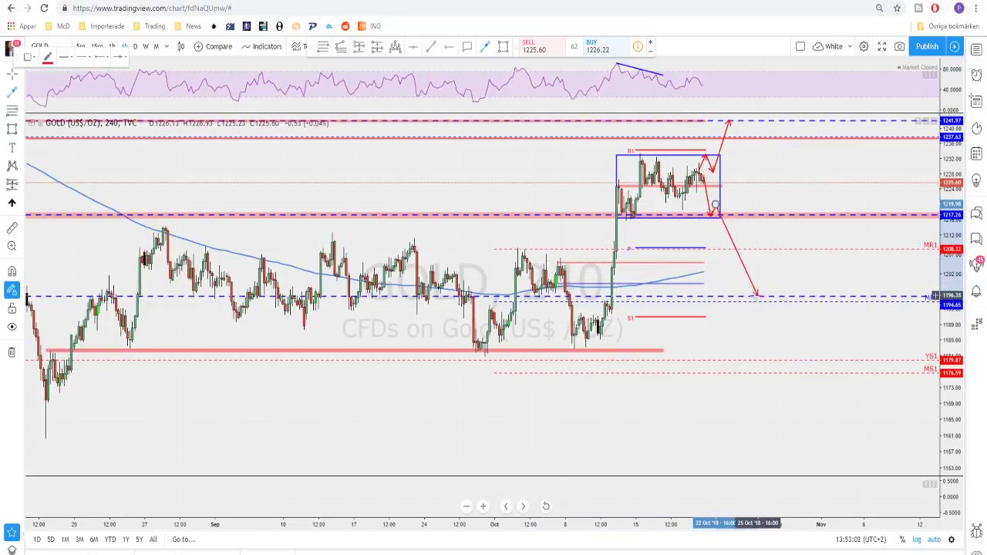
left_click(752, 297)
Review both projected gold paths against the surrounding levels, and switch the chart to Crude Oil (USOIL).
scroll(763, 293, "down", 3)
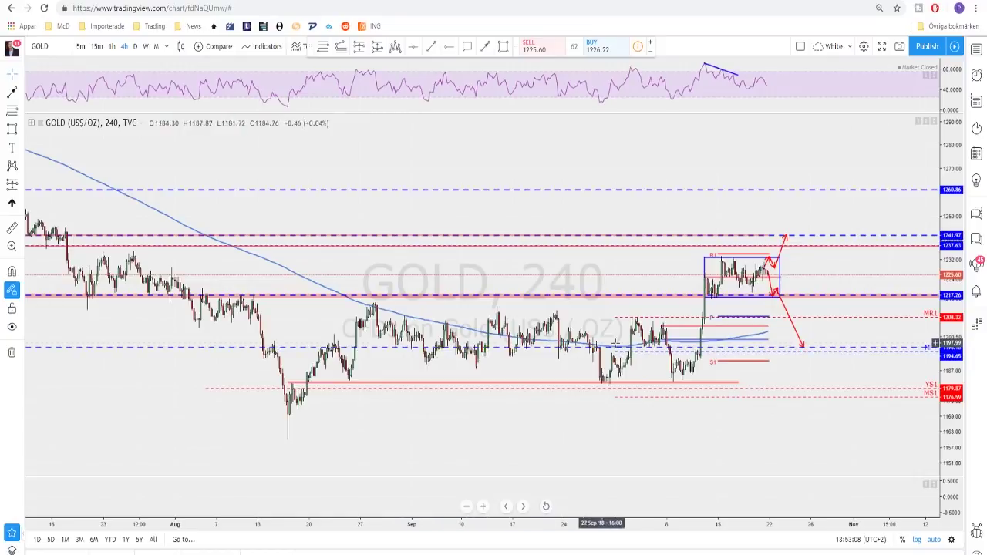
scroll(722, 270, "up", 3)
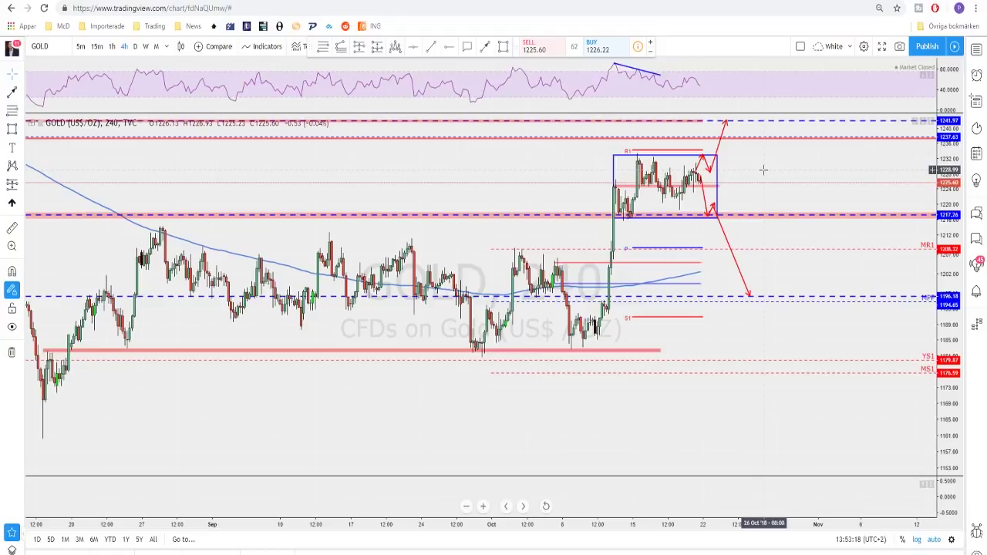
key("Down")
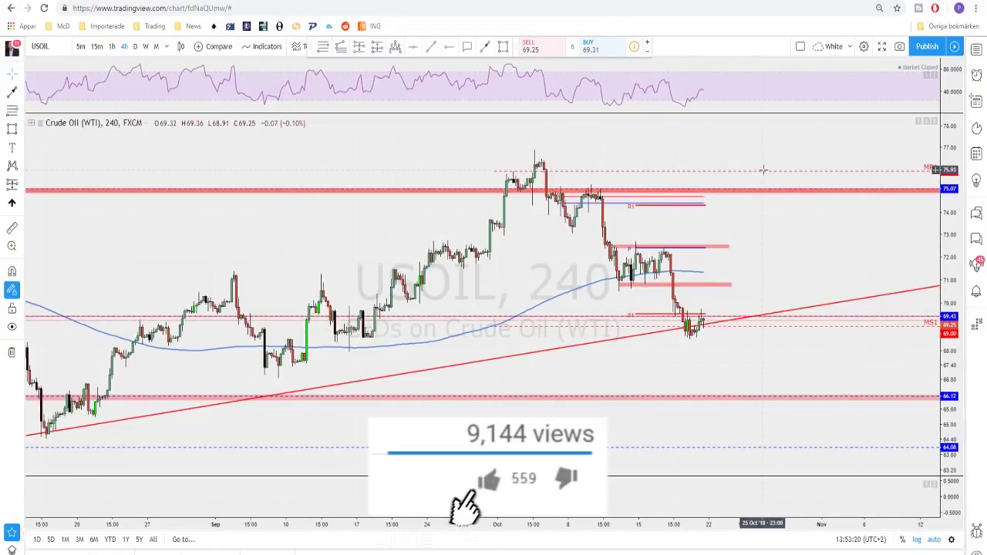
Review crude oil on the daily and weekly charts, examining the long-term rising trendline and the horizontal levels around current price.
left_click(135, 47)
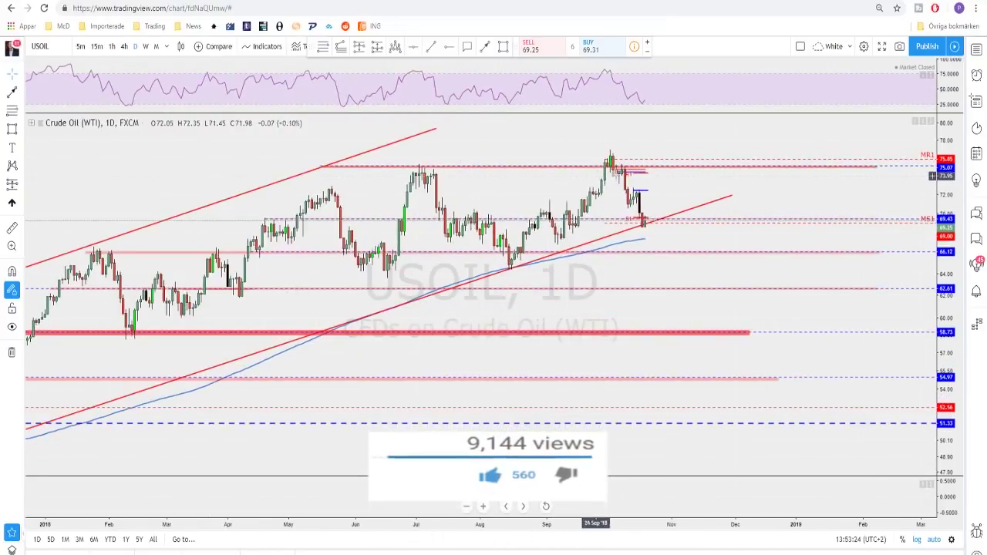
scroll(662, 203, "down", 6)
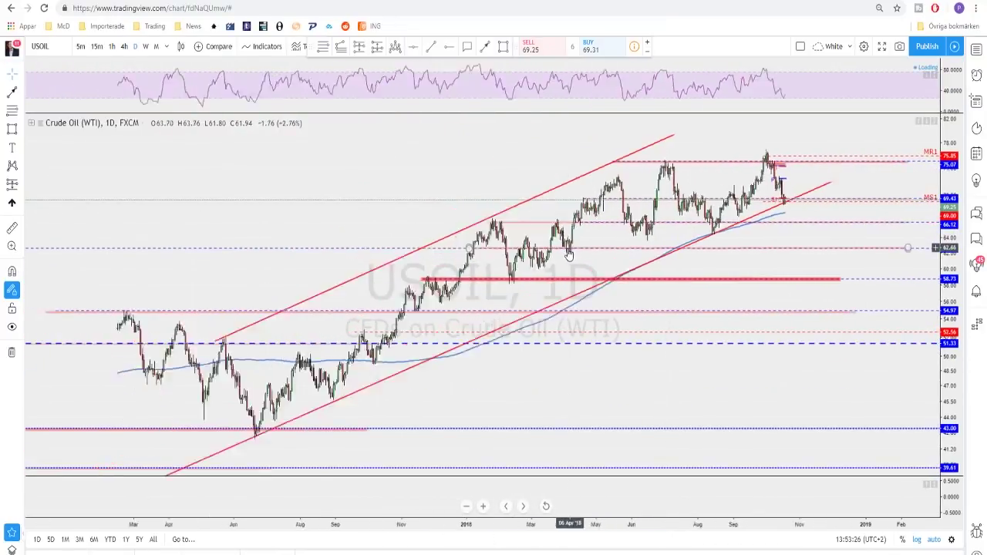
left_click(145, 47)
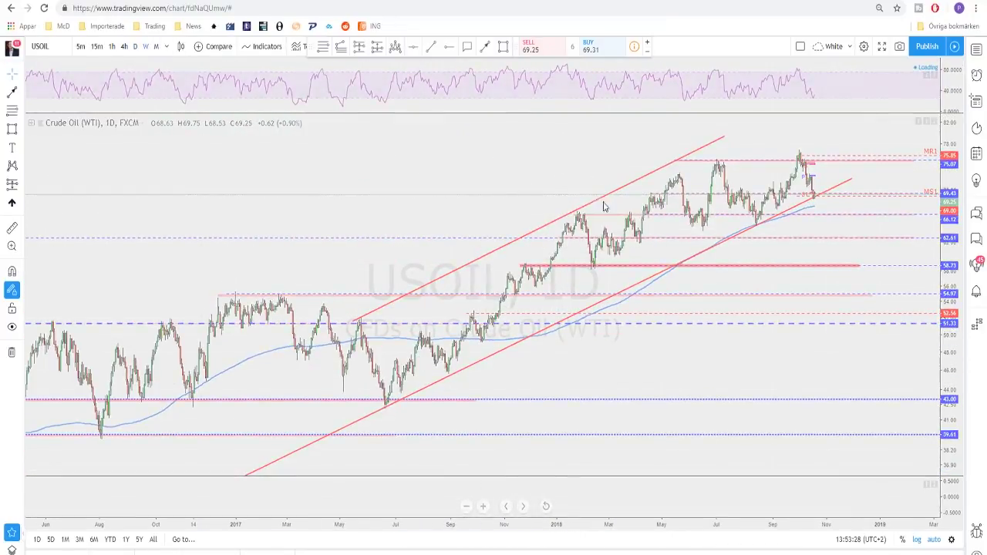
scroll(555, 220, "up", 5)
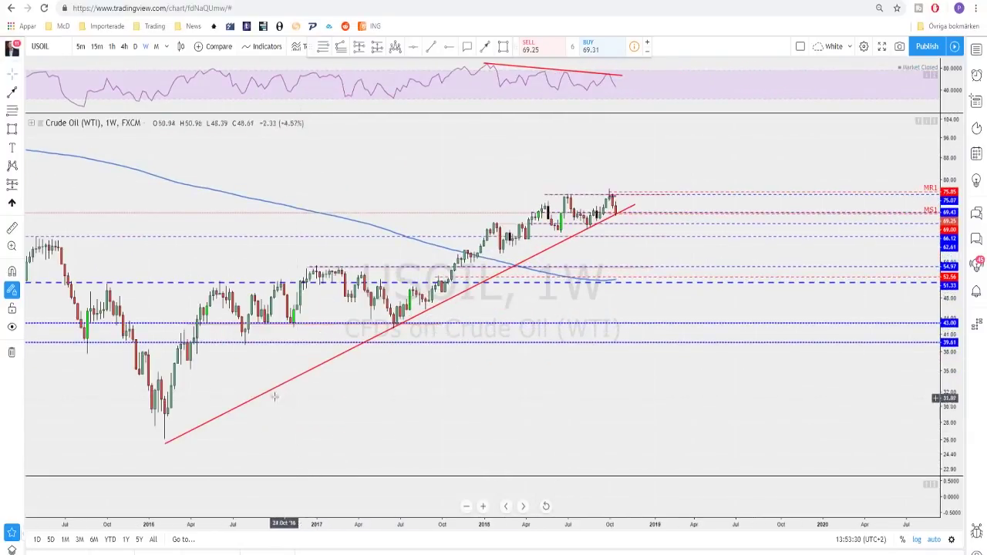
scroll(571, 193, "up", 4)
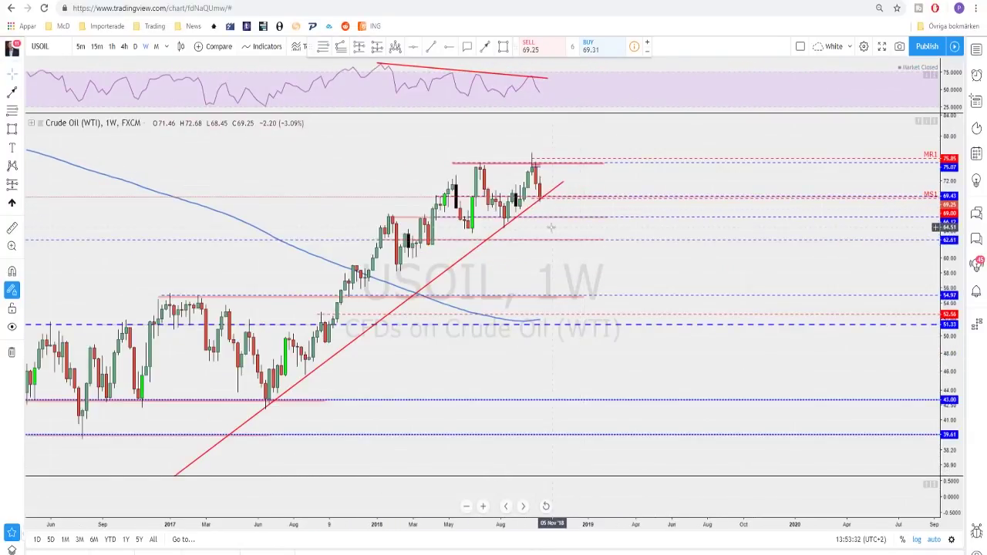
left_click_drag(532, 179, 602, 159)
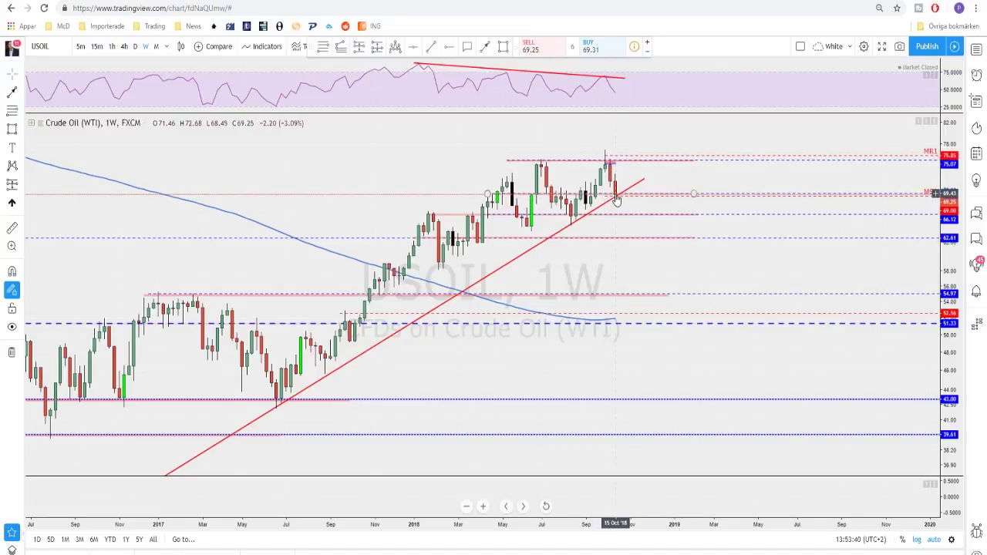
scroll(611, 205, "down", 1)
scroll(612, 204, "down", 1)
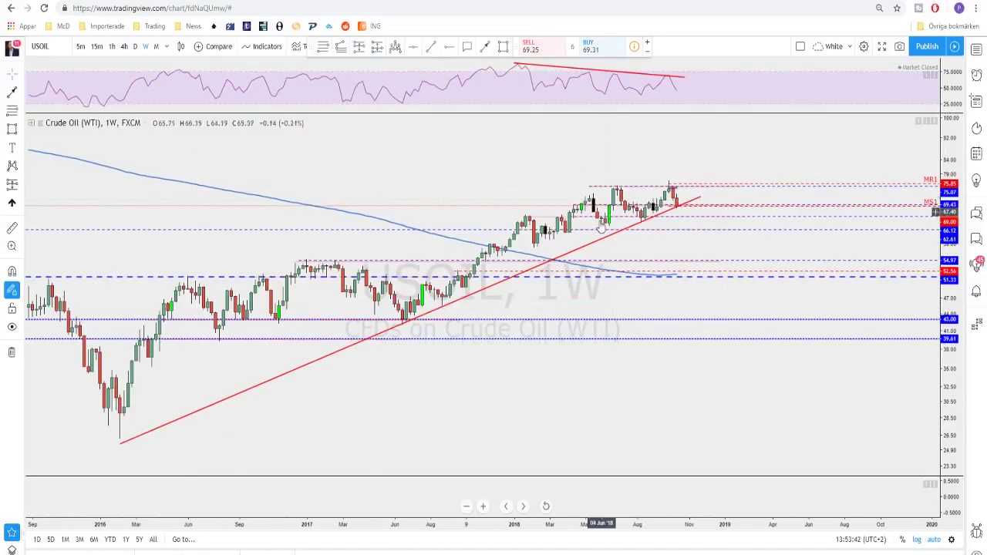
scroll(678, 215, "up", 3)
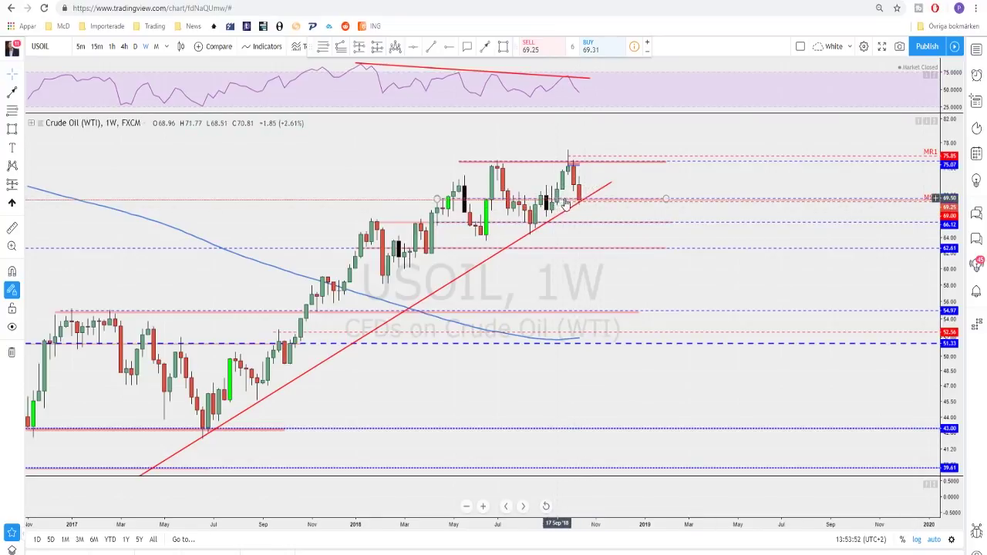
Return crude oil to the daily chart and try a projected arrow from about 69.11 down to the 58.73 support zone.
left_click(135, 47)
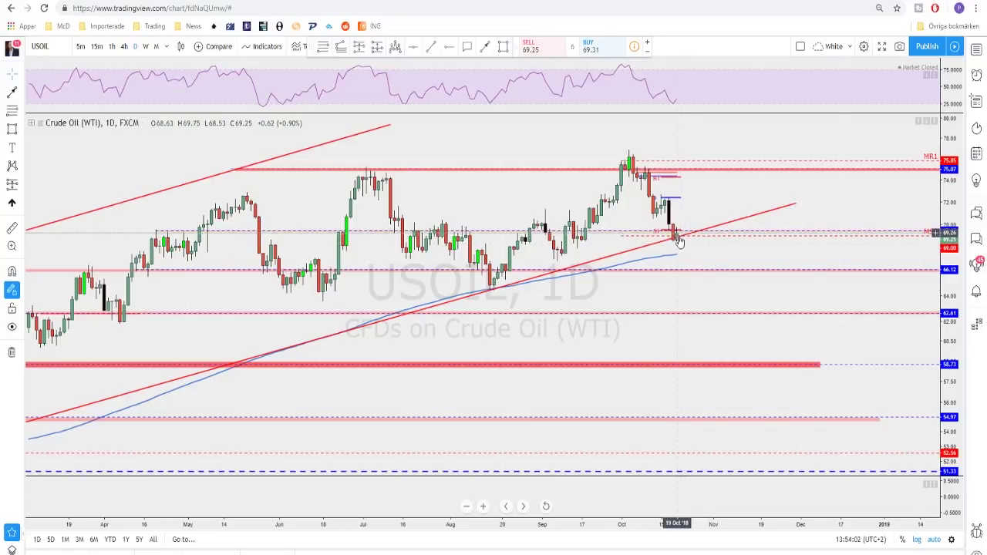
scroll(680, 243, "down", 2)
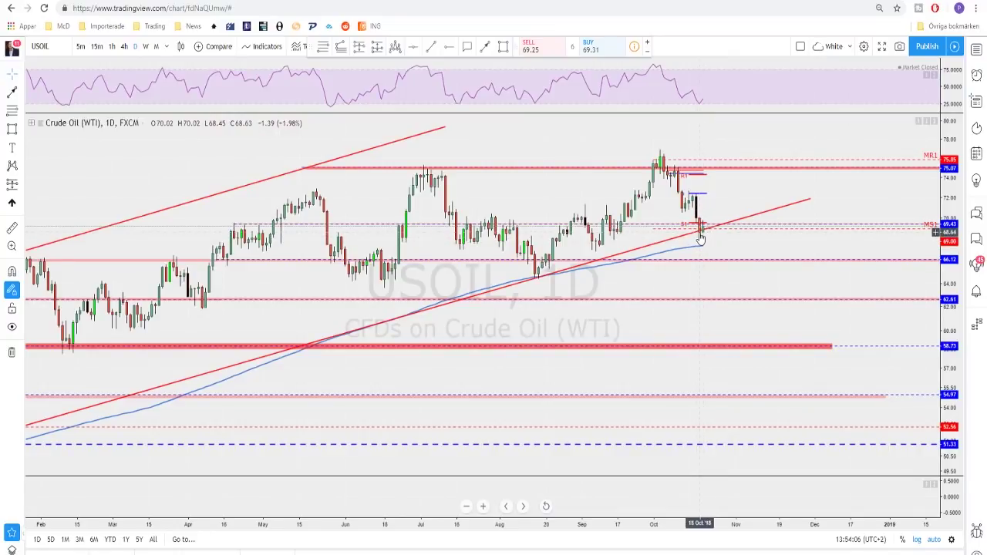
scroll(700, 235, "down", 2)
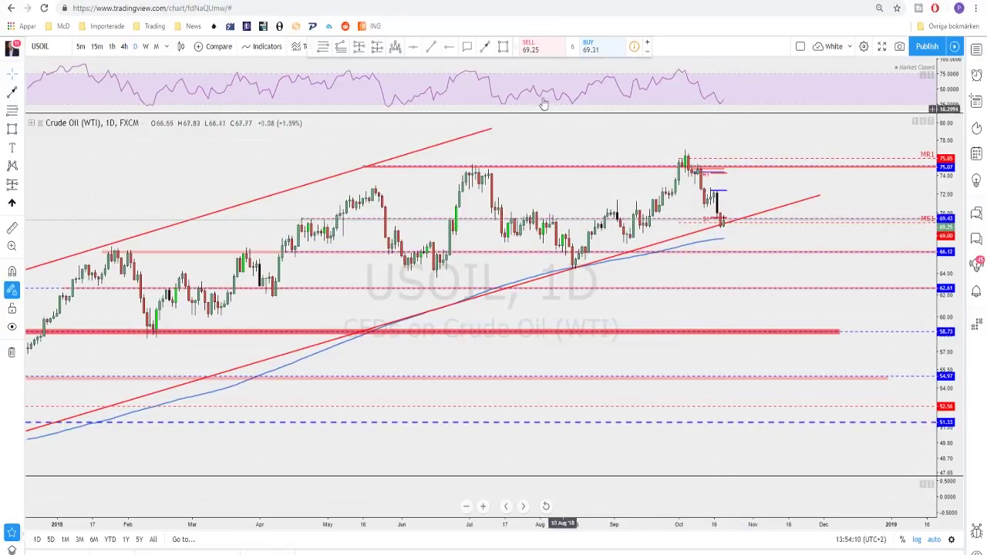
left_click(487, 48)
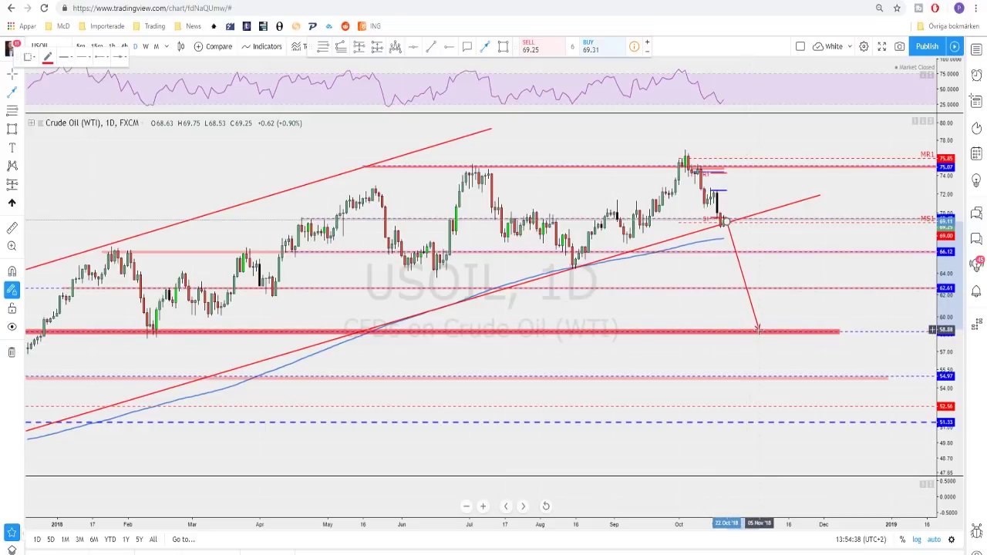
Examine crude oil's daily rising channel and the support zones below price over a wider history.
scroll(756, 325, "down", 5)
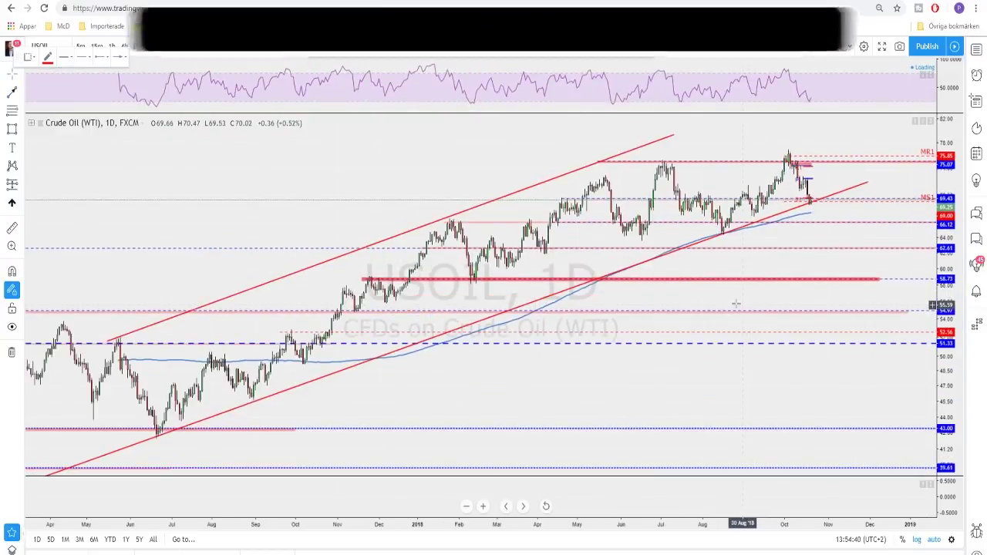
scroll(464, 271, "up", 5)
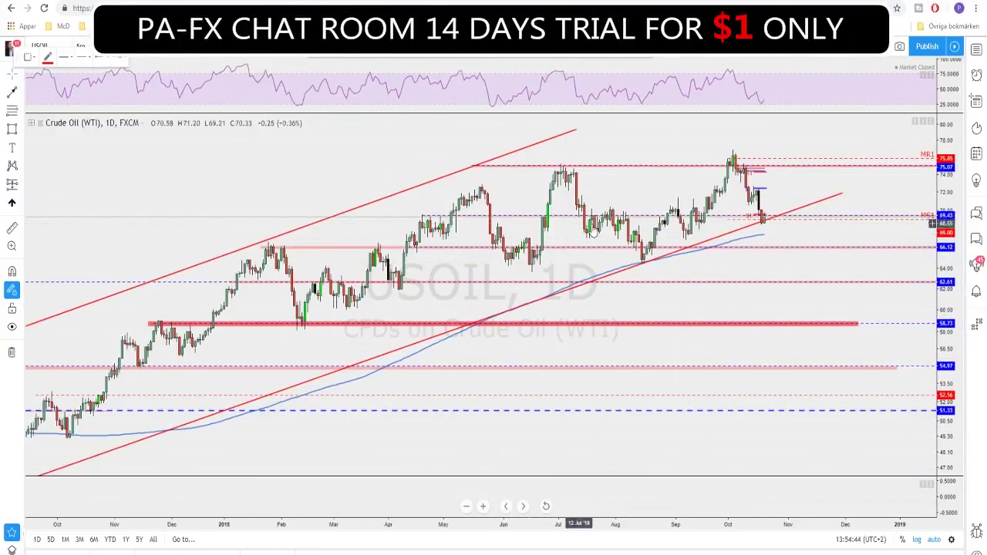
scroll(589, 228, "down", 2)
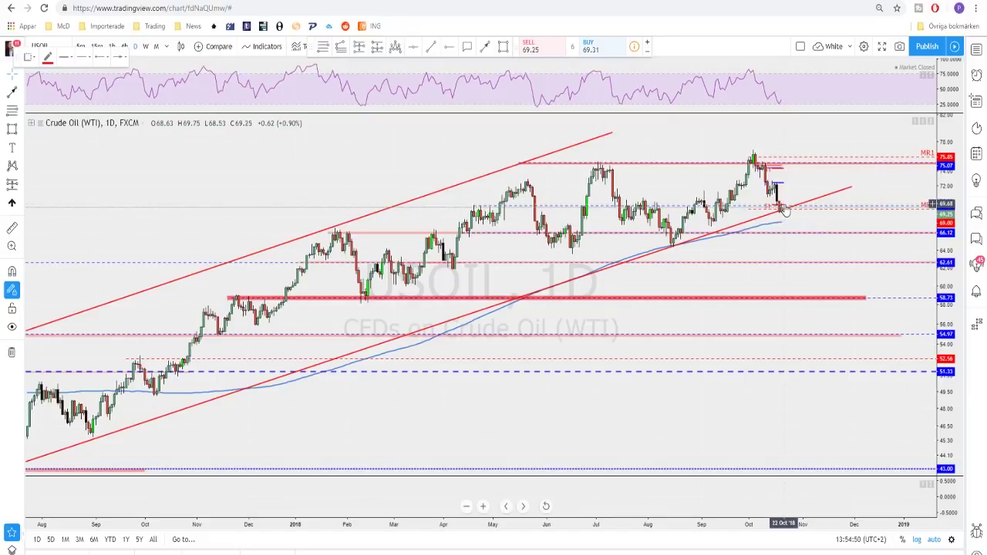
scroll(784, 210, "down", 2)
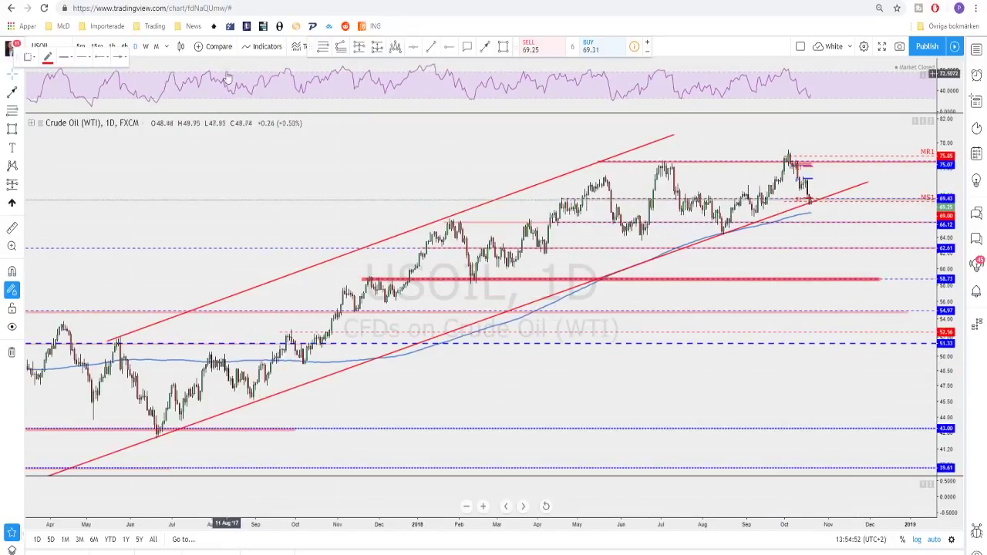
On the 4-hour crude oil chart, draw projected arrows up to about 70.00, back to about 69.06, and up to about 72.33.
left_click(125, 47)
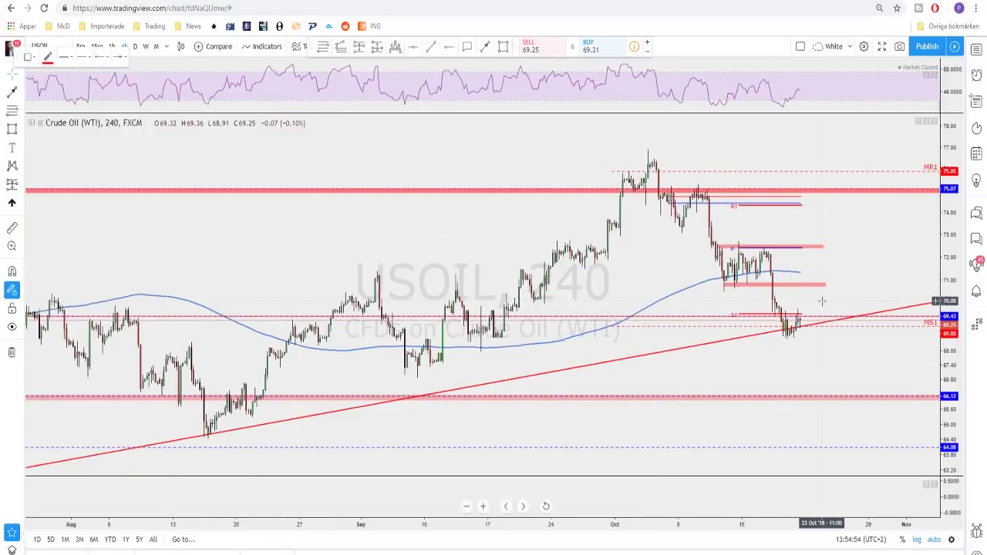
scroll(802, 328, "down", 2)
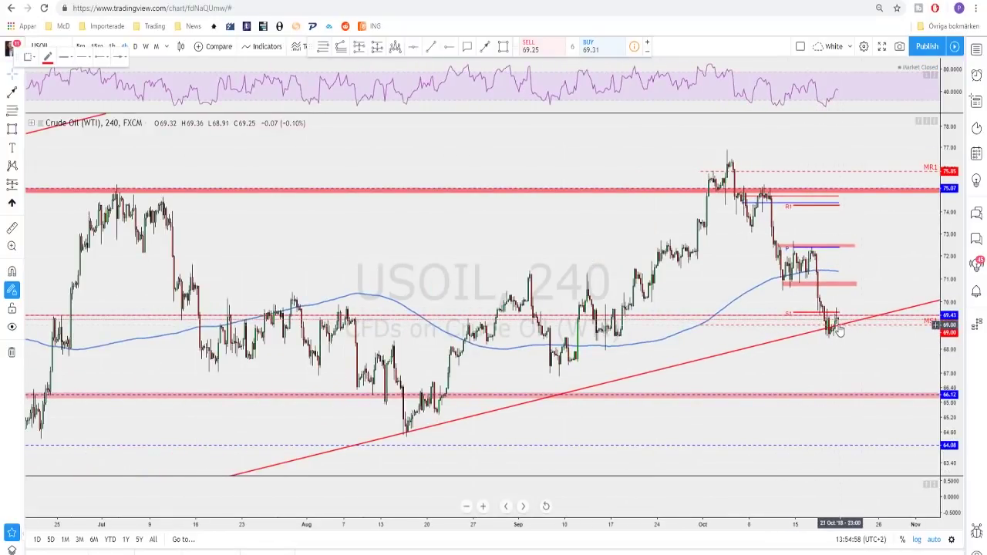
scroll(837, 320, "up", 2)
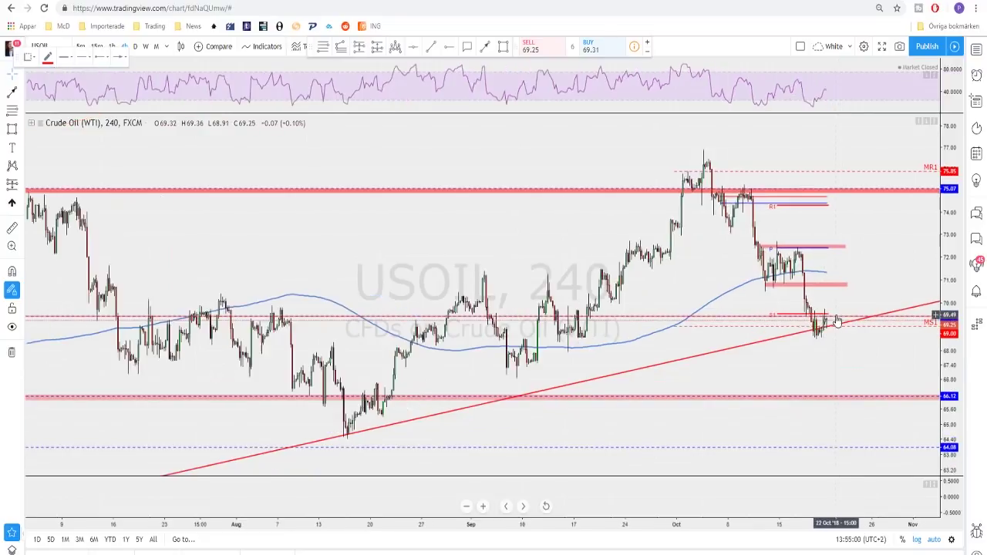
left_click(484, 48)
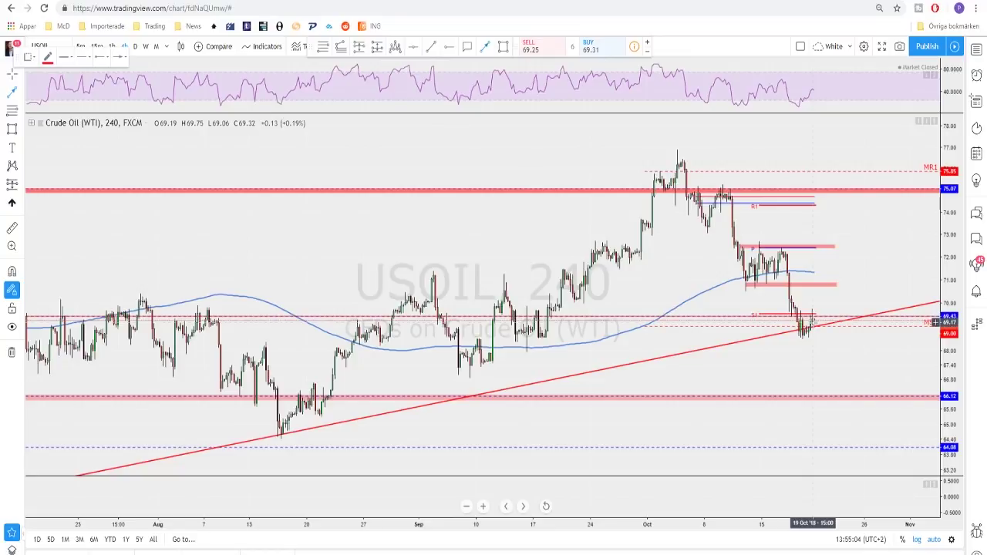
mouse_move(819, 303)
left_mouse_down()
mouse_move(832, 336)
mouse_move(834, 306)
left_mouse_up()
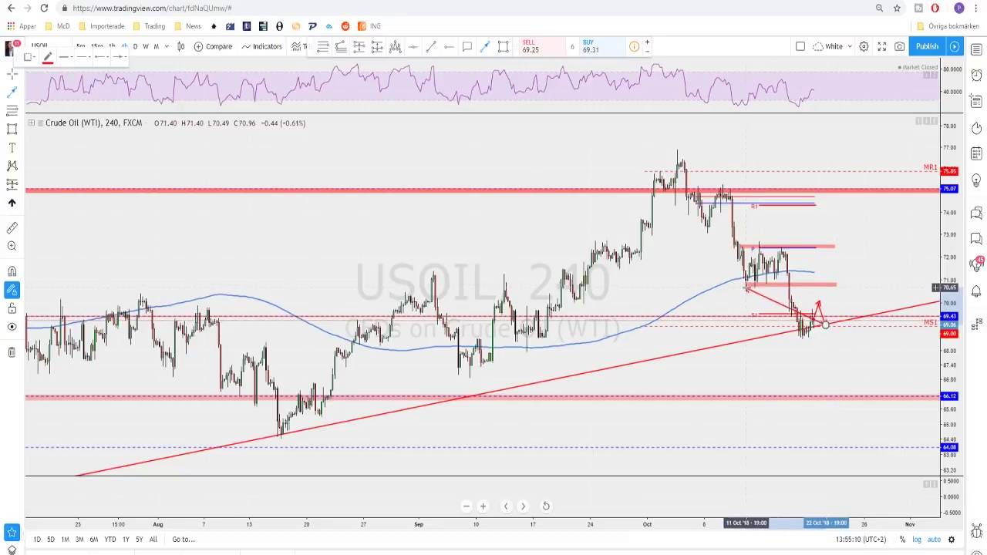
mouse_move(769, 281)
left_mouse_down()
mouse_move(824, 284)
mouse_move(849, 250)
mouse_move(771, 247)
mouse_move(844, 245)
left_mouse_up()
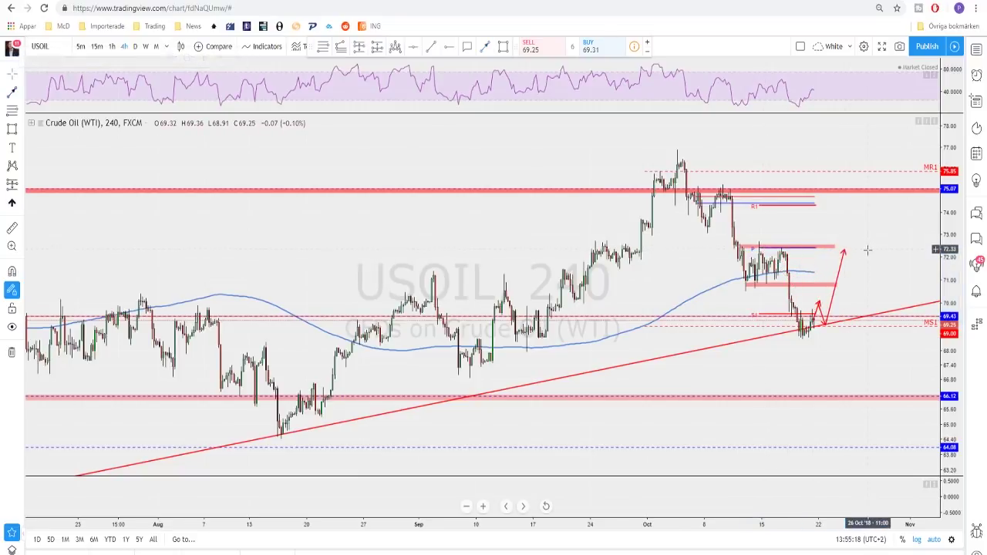
Adjust the short pullback arrow on crude oil so it starts from about 70.01 at the first arrow's tip.
scroll(850, 265, "up", 1)
scroll(851, 265, "down", 2)
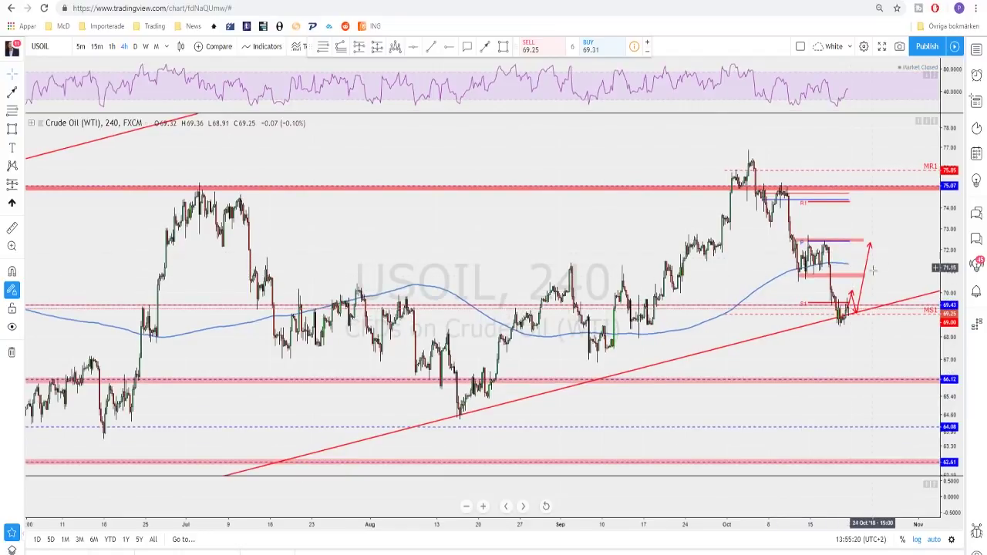
scroll(861, 284, "up", 1)
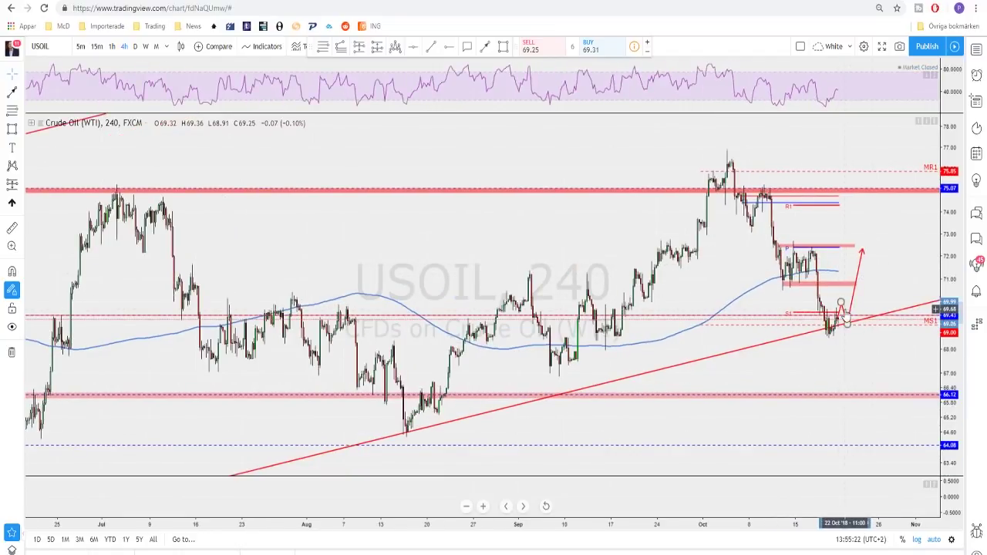
left_click(846, 318)
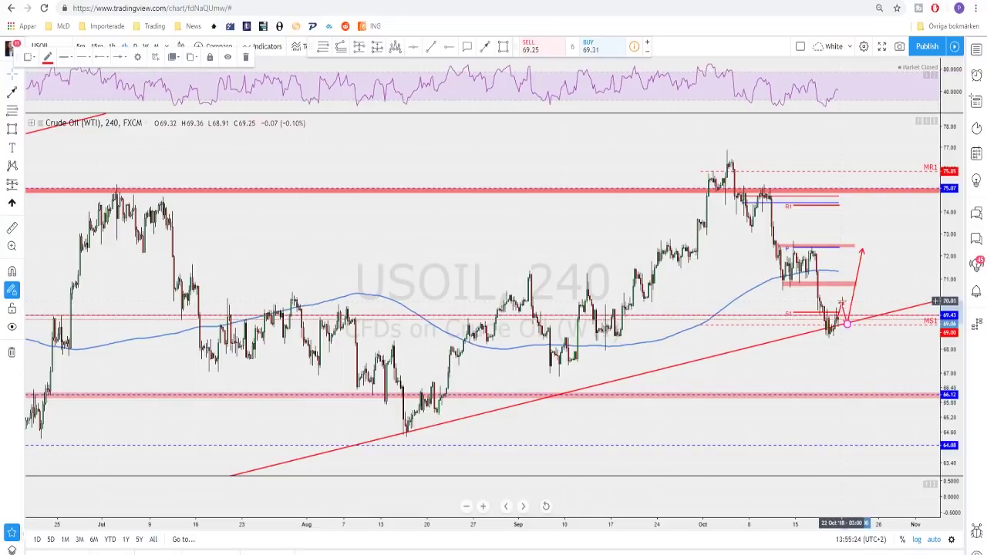
left_click(854, 333)
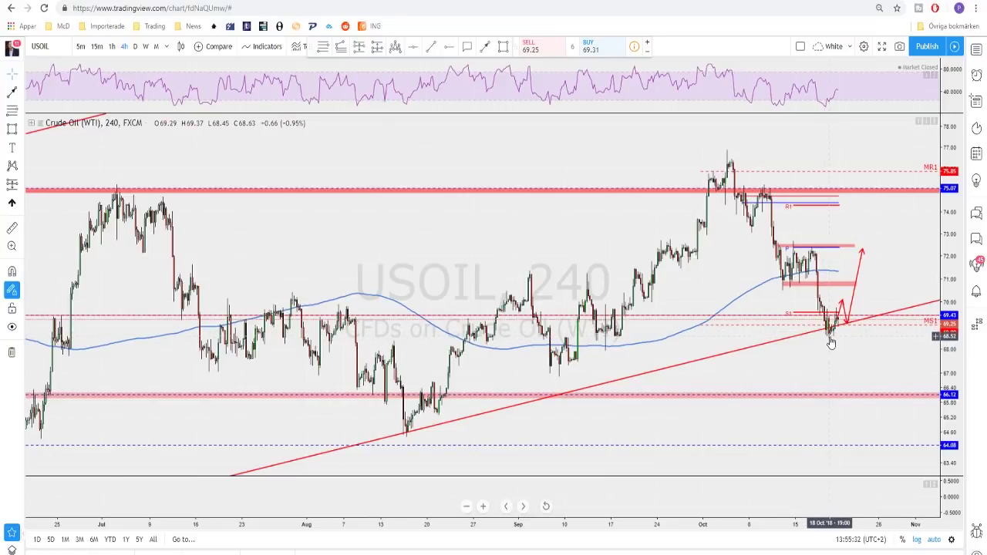
mouse_move(843, 302)
left_mouse_down()
mouse_move(853, 391)
mouse_move(868, 391)
mouse_move(848, 322)
left_mouse_up()
left_click(859, 342)
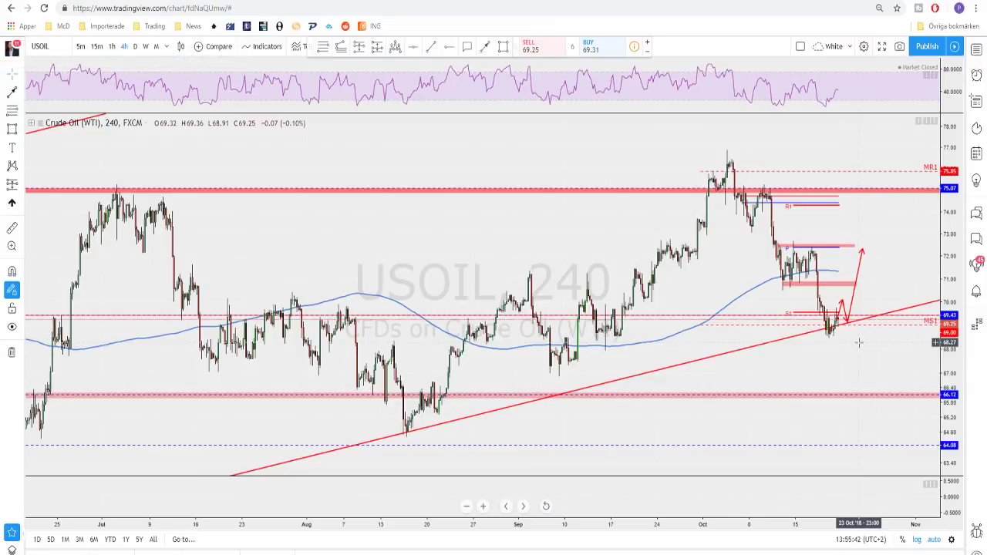
Switch the chart to EURUSD and examine the weekly candles around the 1.15317 level and the YPP & MS1 line.
key("space")
scroll(818, 299, "up", 5)
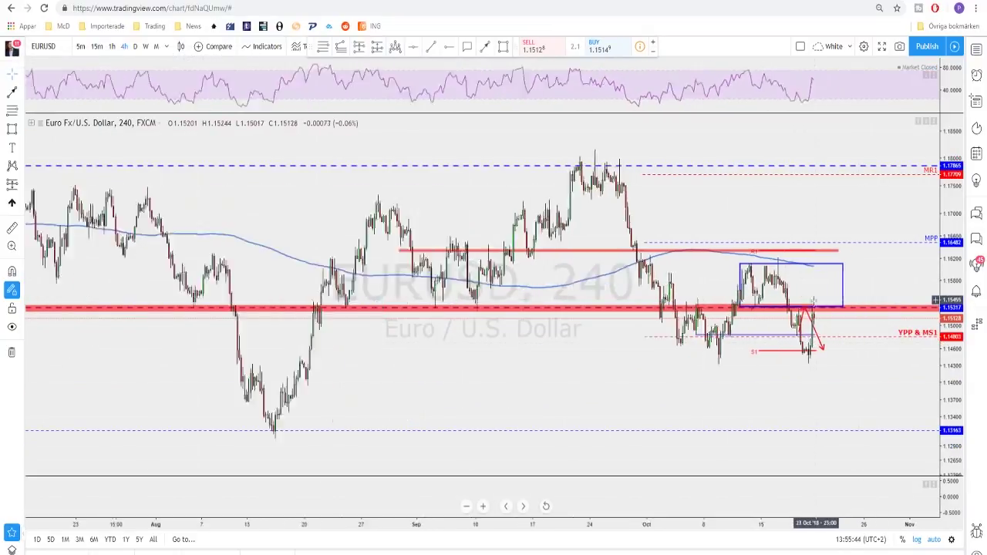
left_click(147, 48)
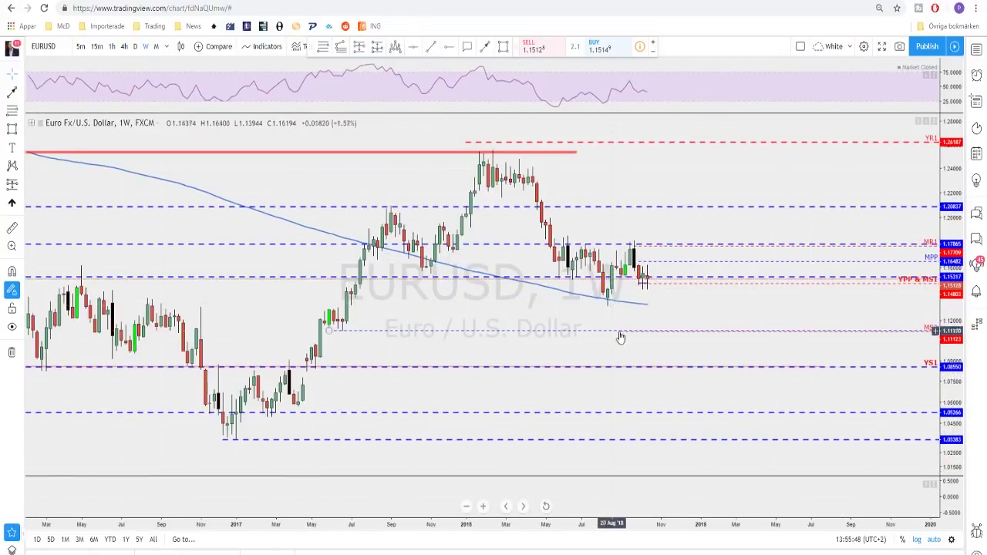
scroll(681, 306, "up", 2)
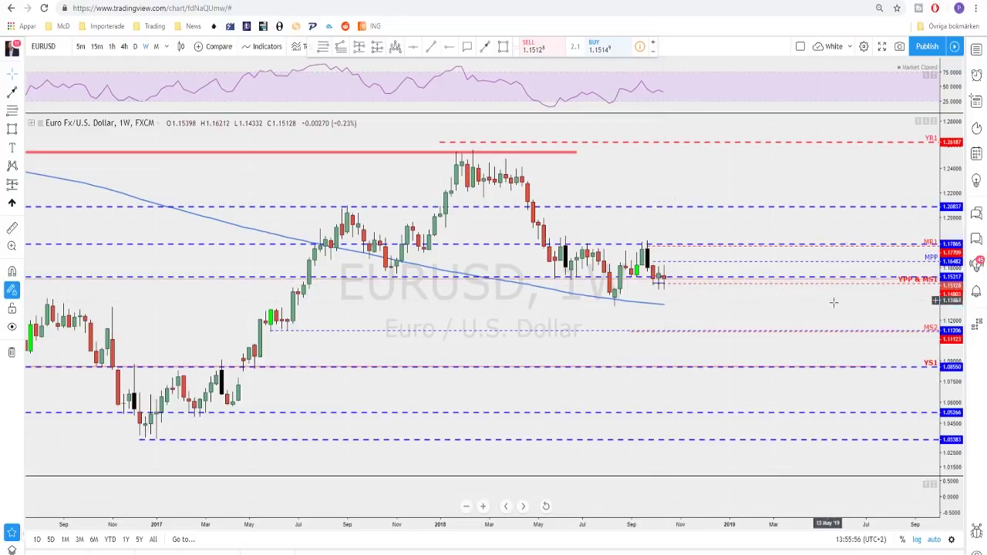
scroll(818, 300, "up", 1)
scroll(878, 285, "down", 1)
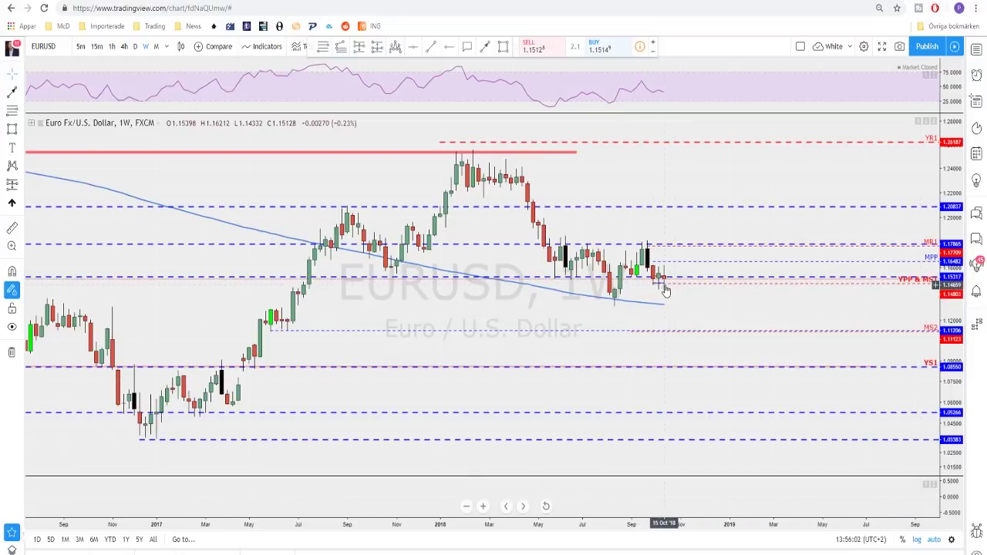
Examine EURUSD's daily lows below the 1.15317 zone, and switch the chart to the 4-hour timeframe.
left_click(135, 47)
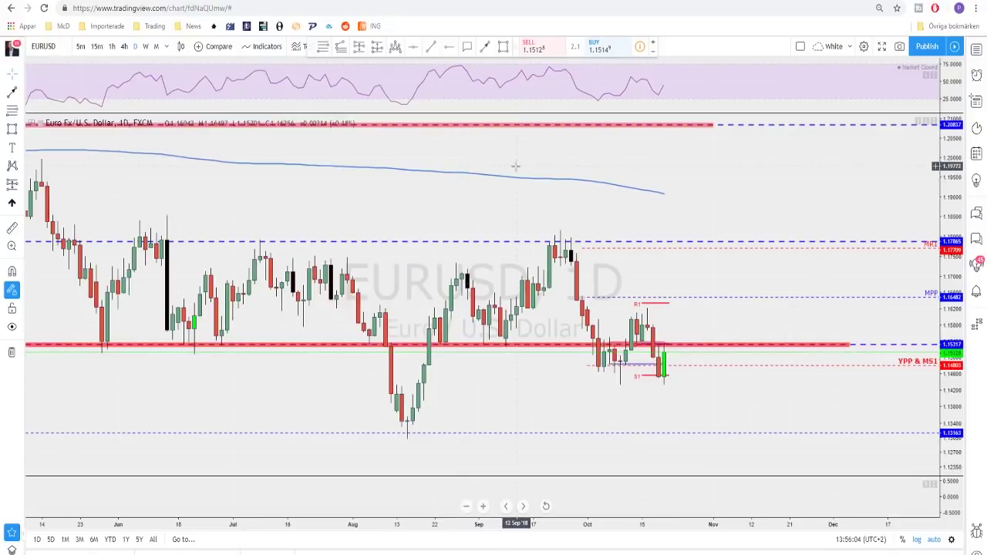
scroll(625, 256, "up", 2)
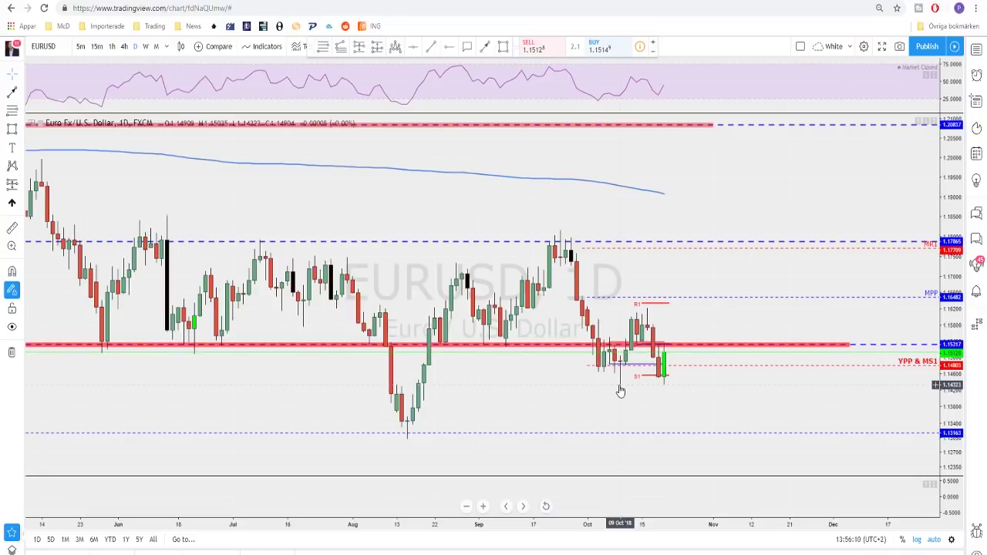
left_click_drag(620, 390, 584, 391)
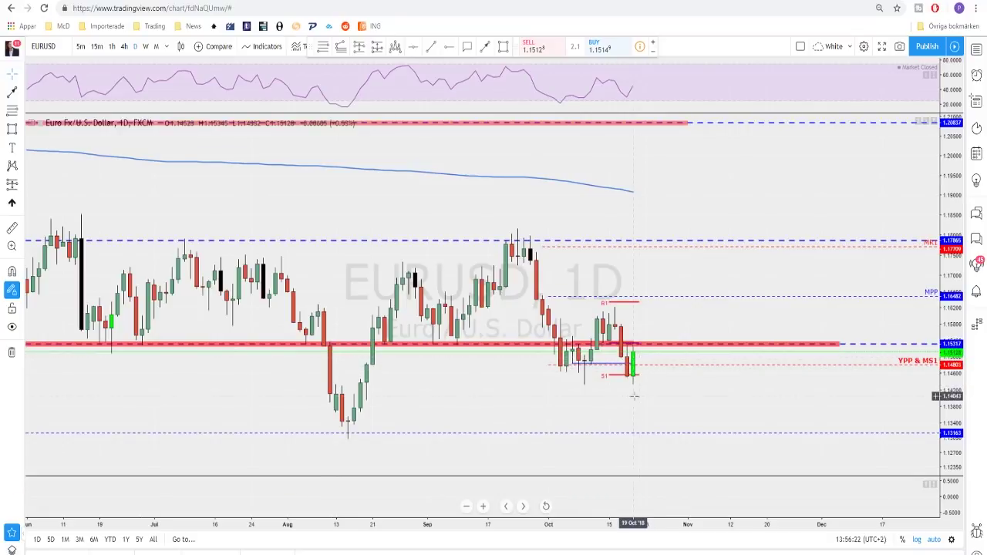
left_click(125, 47)
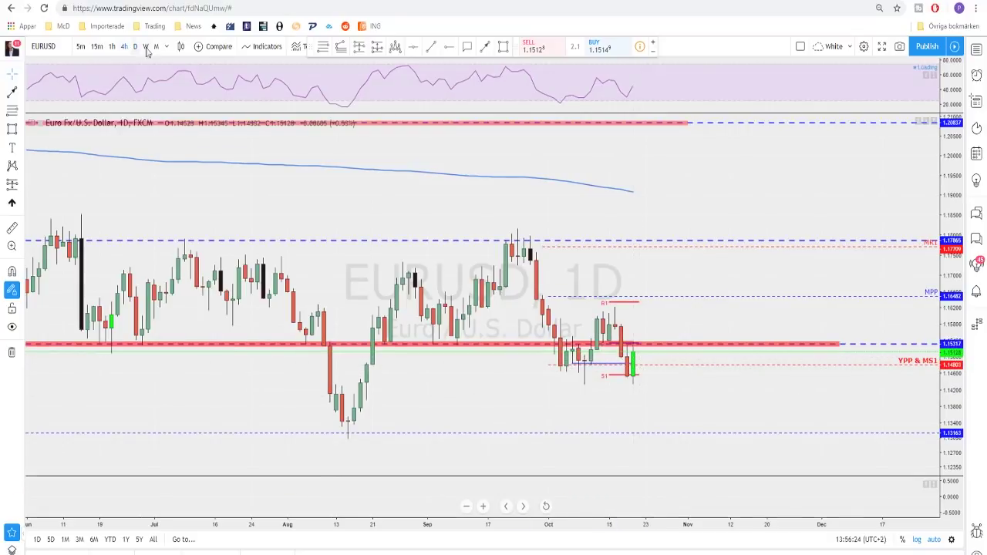
Delete the two old red projection arrows meeting at the 1.15317 zone on the 4-hour EURUSD chart.
scroll(690, 258, "up", 1)
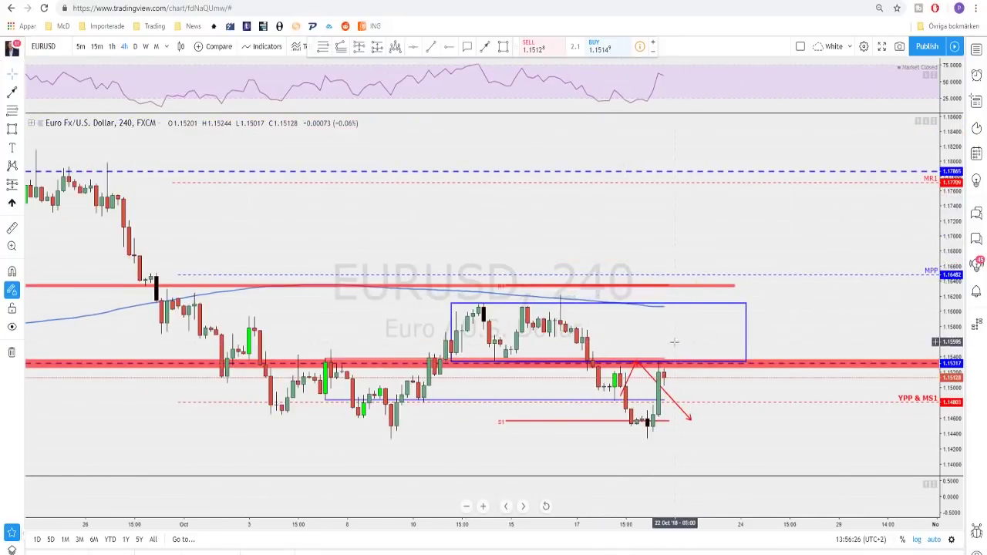
left_click(631, 380)
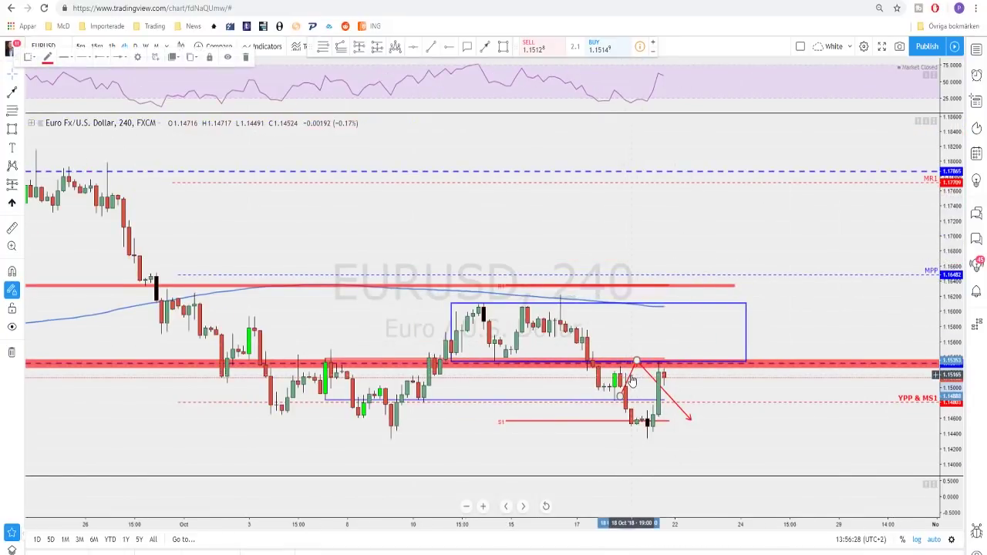
key("Delete")
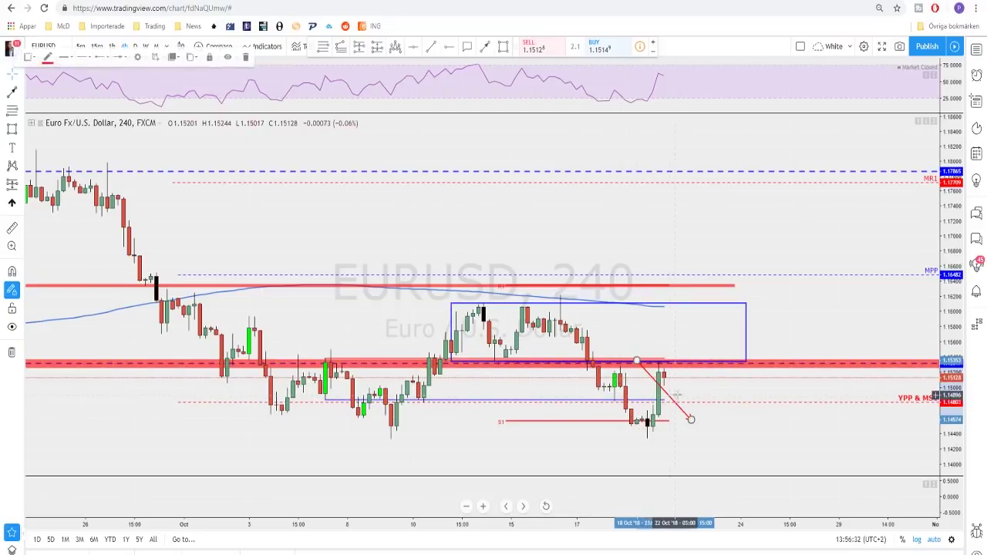
scroll(729, 378, "down", 3)
scroll(682, 450, "down", 1)
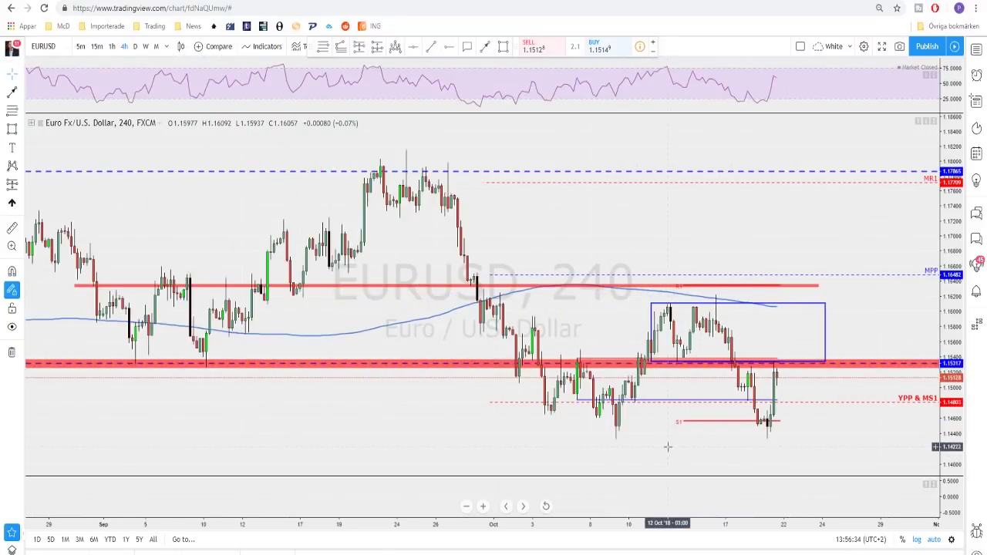
Draw a red rectangle zone from about 1.14422 to 1.14322 along the October lows, and delete it.
left_click(503, 46)
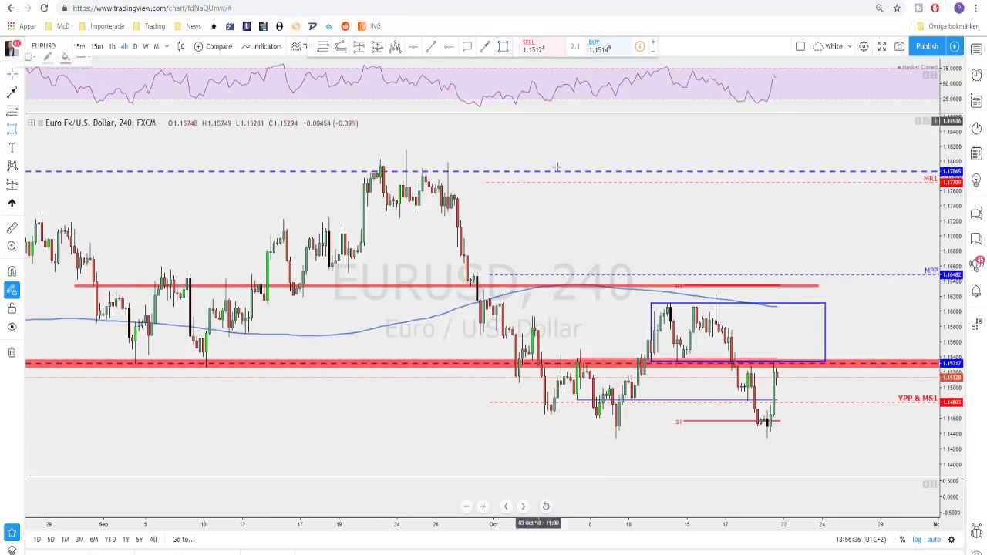
left_click(574, 432)
left_click(768, 441)
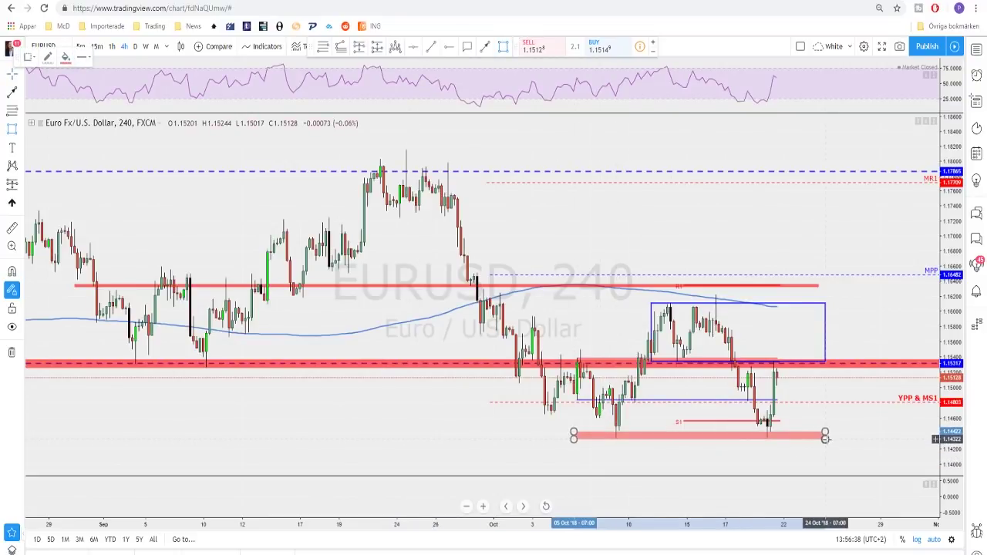
left_click(828, 439)
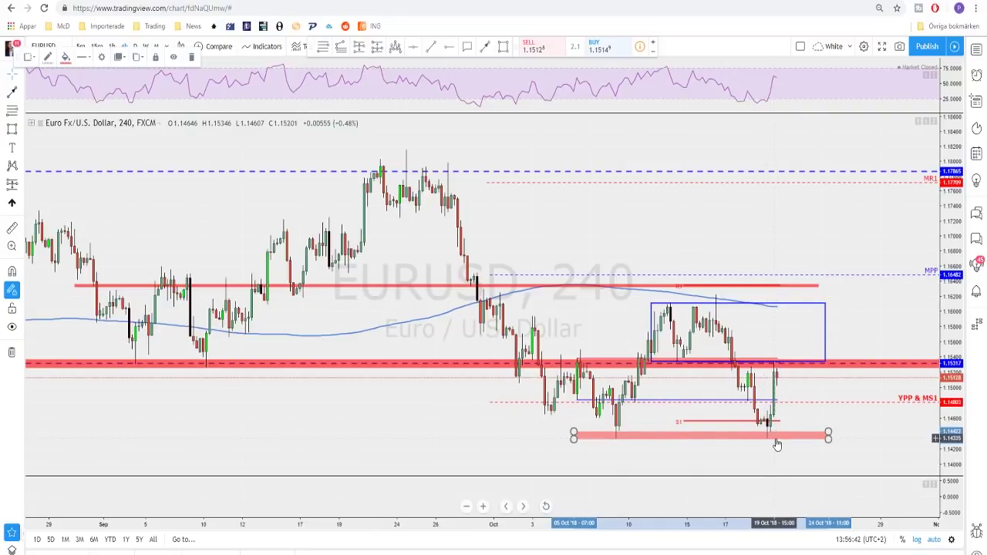
key("Delete")
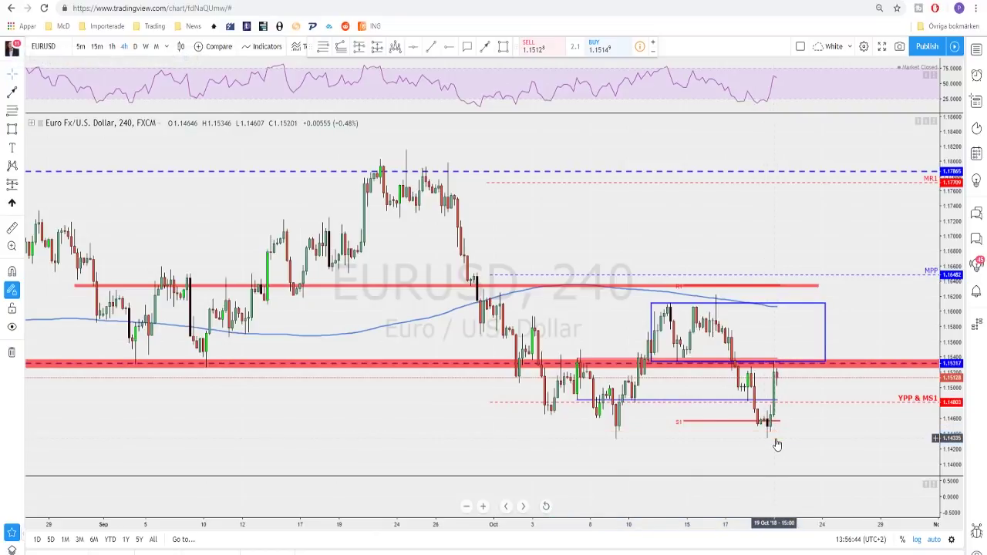
Draw projected arrows on the 4-hour EURUSD chart, rising to about 1.15346 and falling to about 1.14352.
scroll(777, 432, "down", 1)
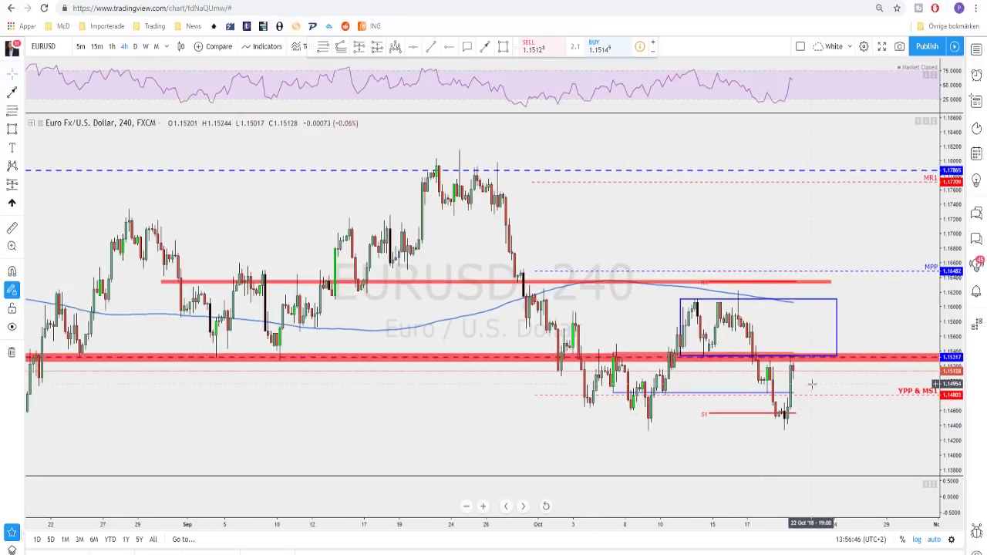
scroll(777, 421, "down", 2)
scroll(777, 339, "down", 1)
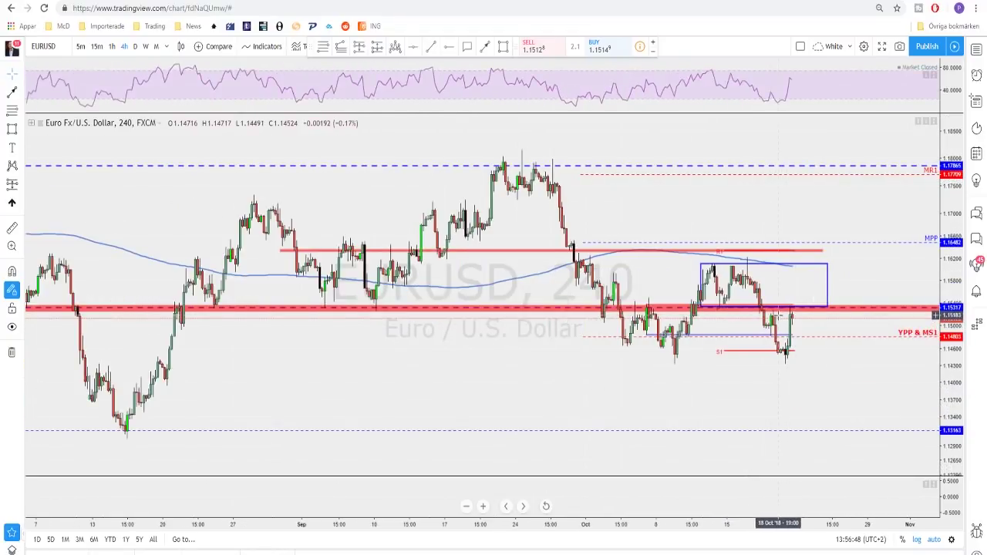
scroll(756, 386, "down", 1)
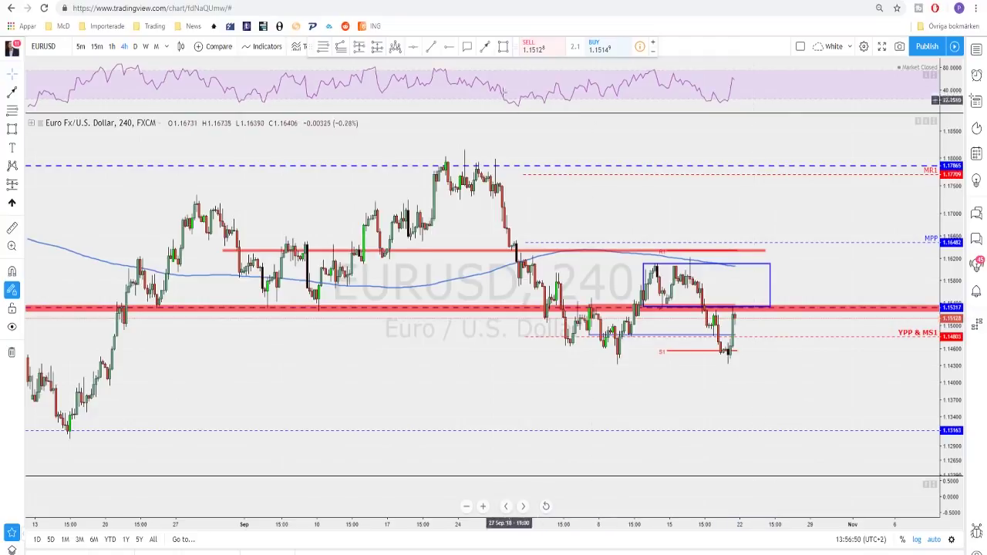
left_click(486, 47)
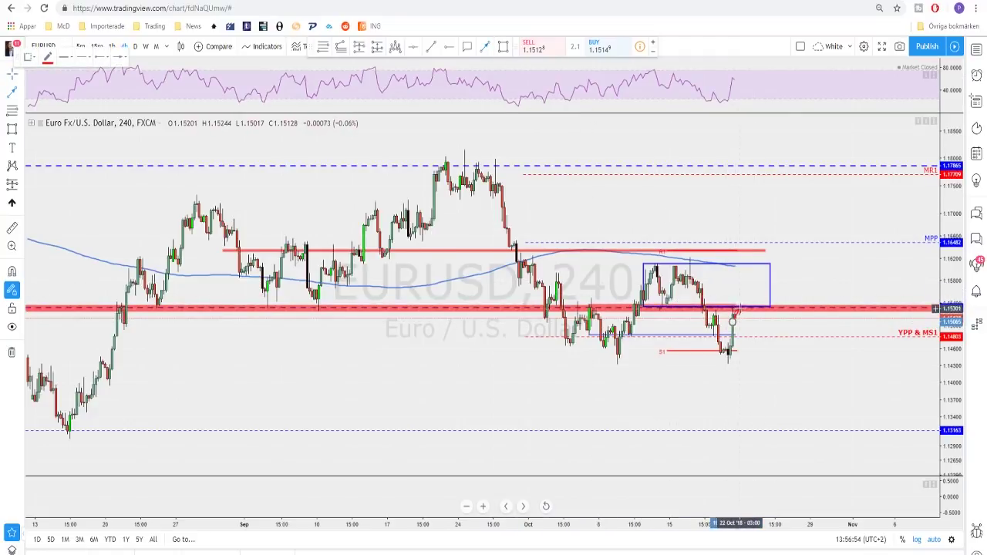
left_click_drag(739, 306, 762, 363)
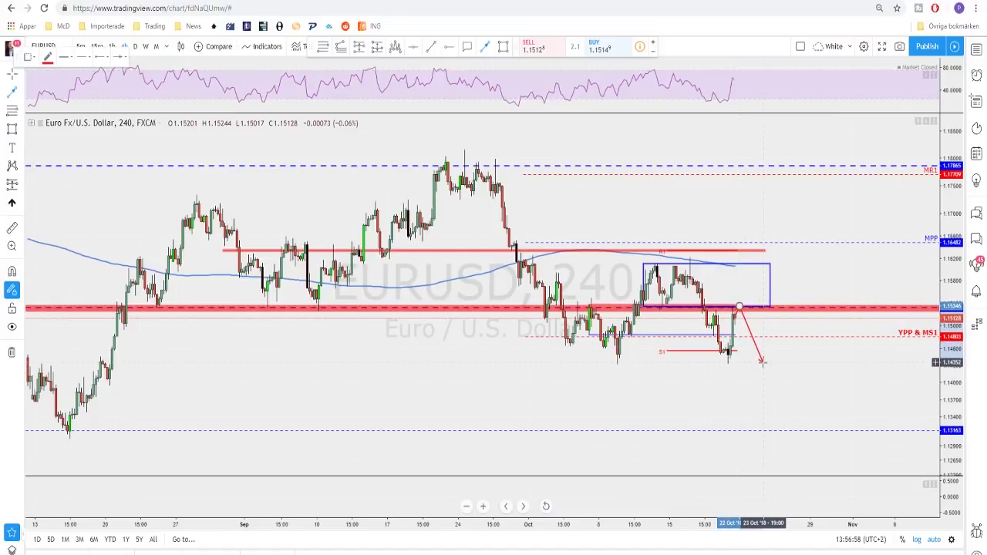
left_click(763, 362)
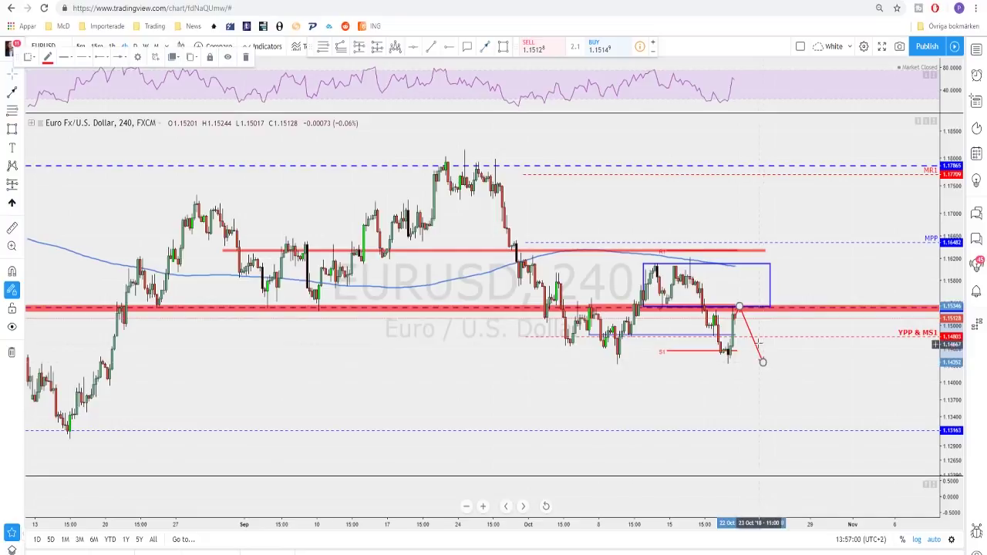
left_click(782, 349)
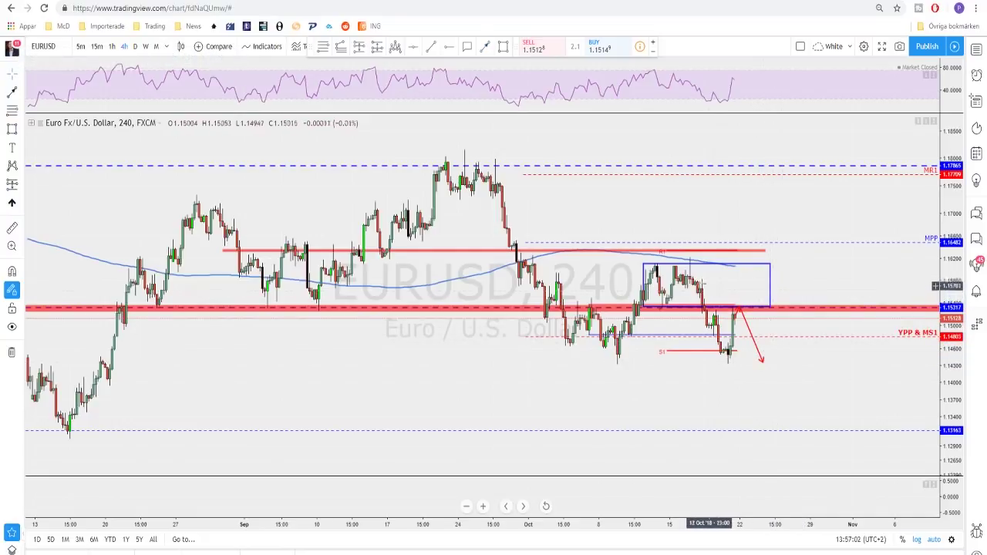
Draw an alternative bullish path on EURUSD: up to about 1.1554, back to about 1.1533, and up to about 1.1612.
left_click(488, 49)
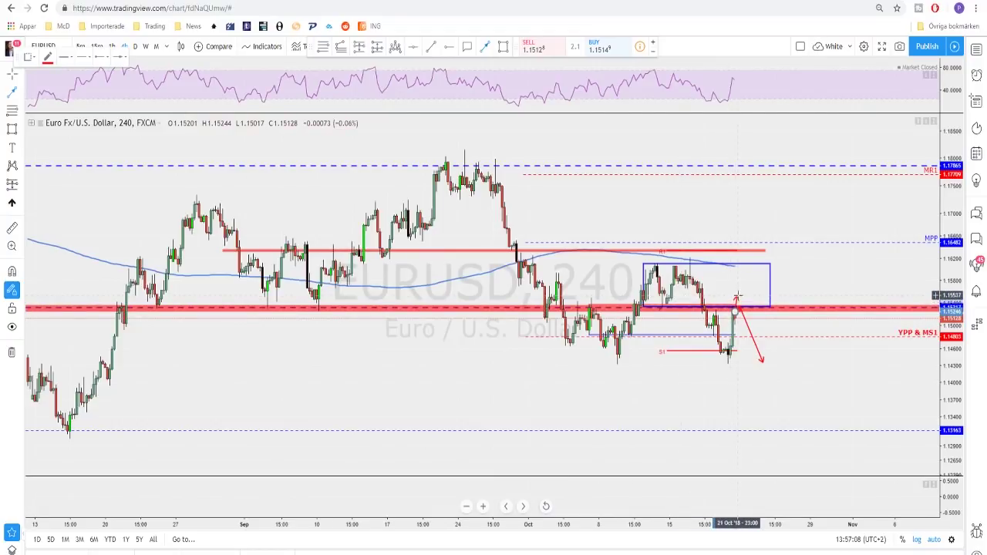
left_click_drag(742, 308, 762, 264)
left_click(763, 263)
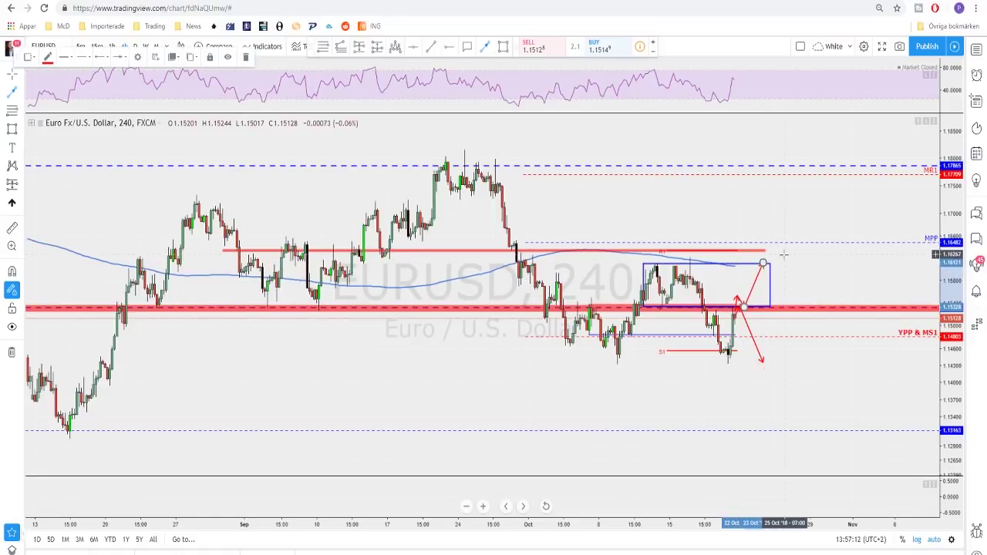
left_click(789, 271)
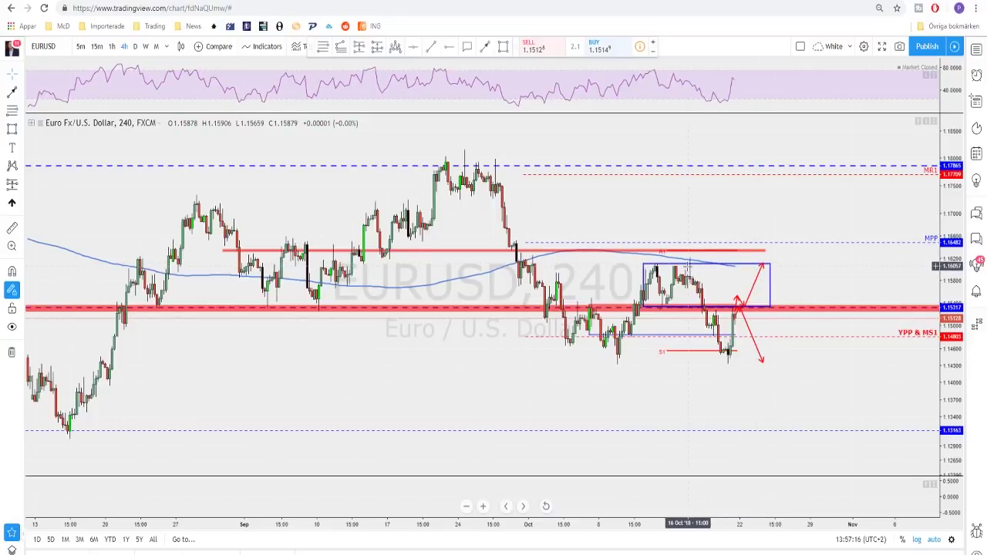
Examine the moving average above the blue rectangle, and delete all projected arrows from the 4-hour EURUSD chart.
scroll(702, 268, "down", 2)
scroll(734, 270, "down", 1)
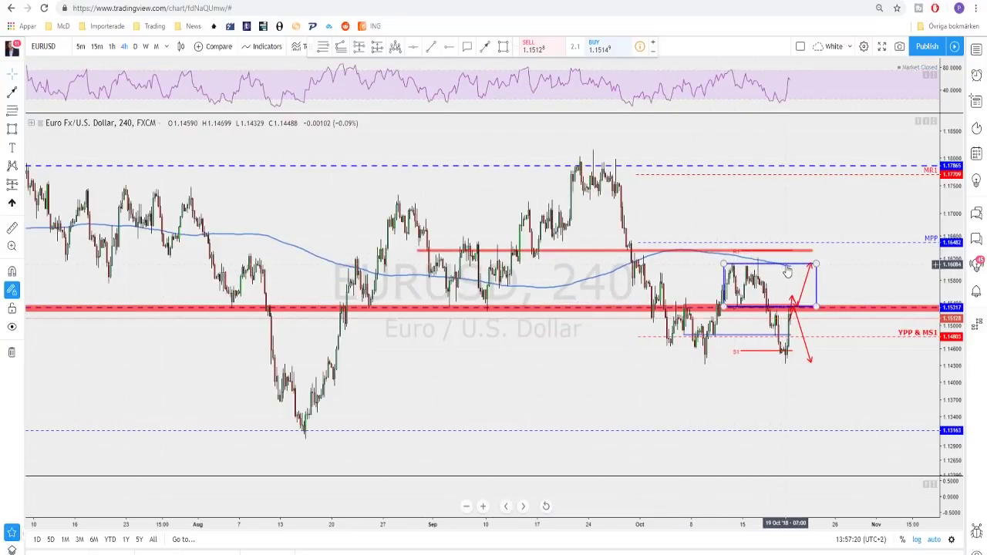
scroll(767, 272, "up", 2)
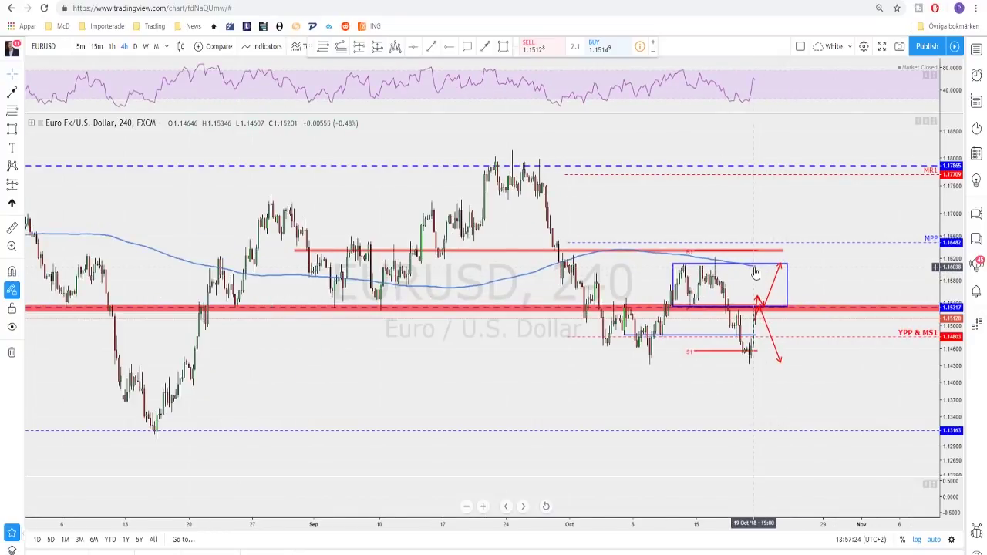
left_click(771, 284)
key("Delete")
left_click(760, 296)
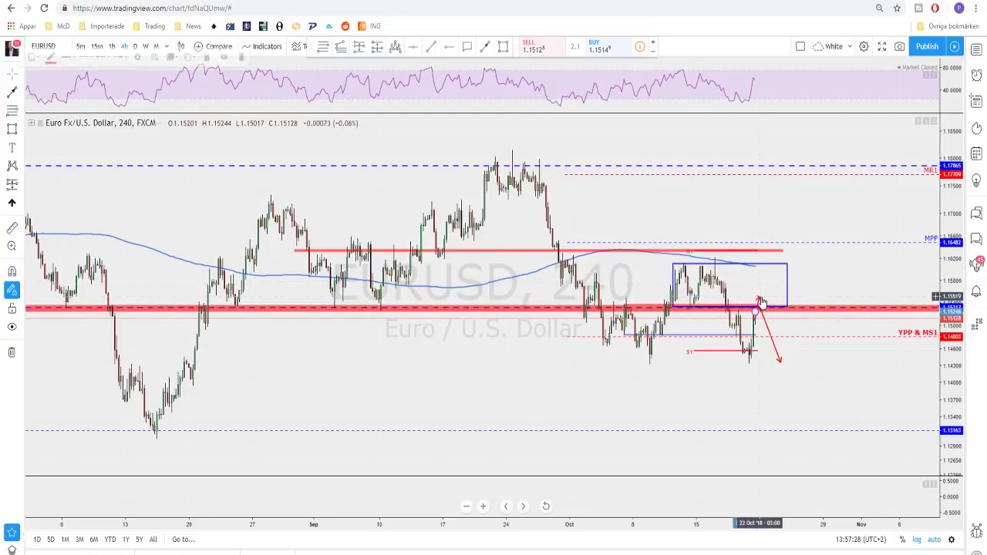
key("Delete")
key("Delete")
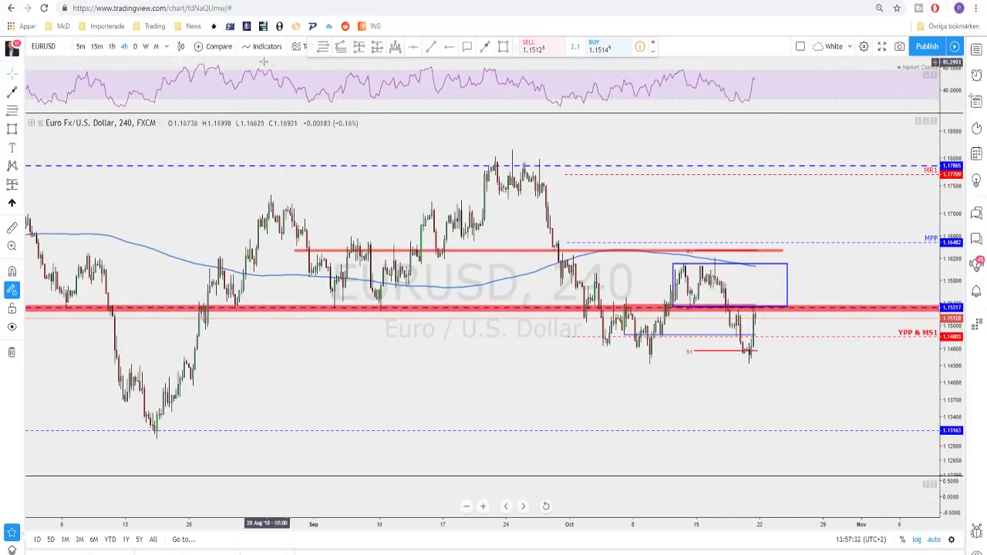
Switch EURUSD to the daily timeframe and examine the October lows below the 1.15317 zone.
left_click(135, 46)
scroll(639, 395, "up", 5)
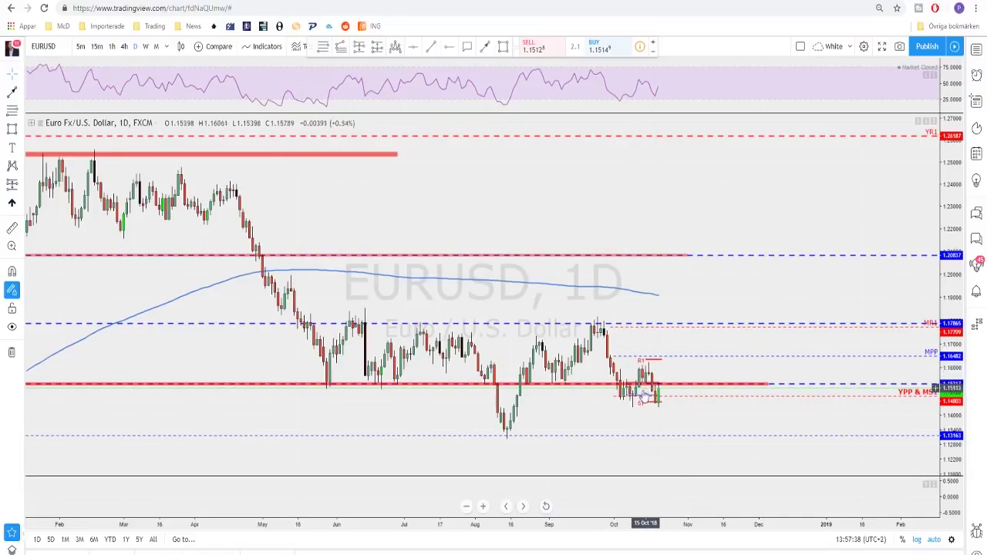
scroll(656, 378, "up", 1)
scroll(590, 403, "up", 1)
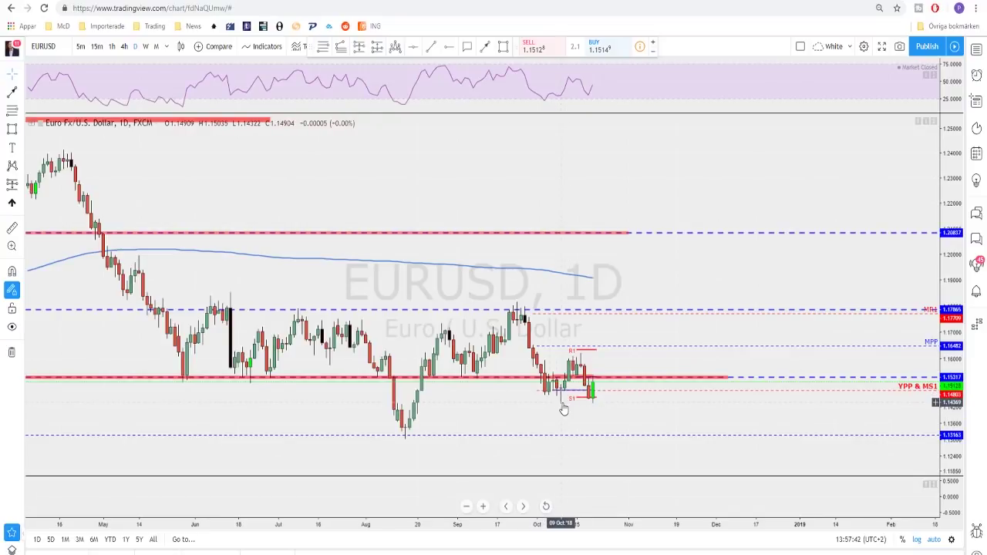
Draw a projected arrow on the daily EURUSD chart falling from about 1.1778 to about 1.1320.
scroll(562, 406, "down", 2)
left_click(484, 46)
left_click(647, 362)
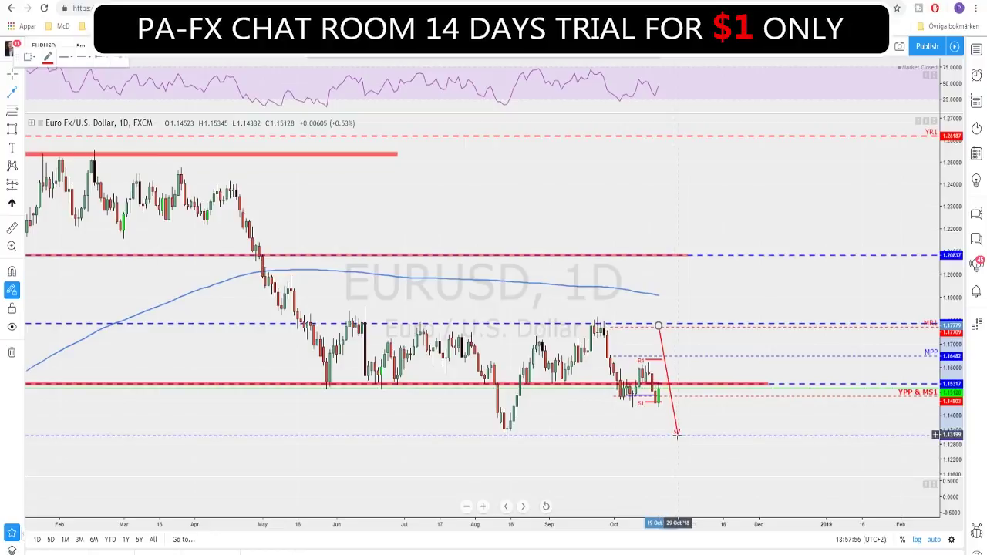
scroll(675, 432, "up", 3)
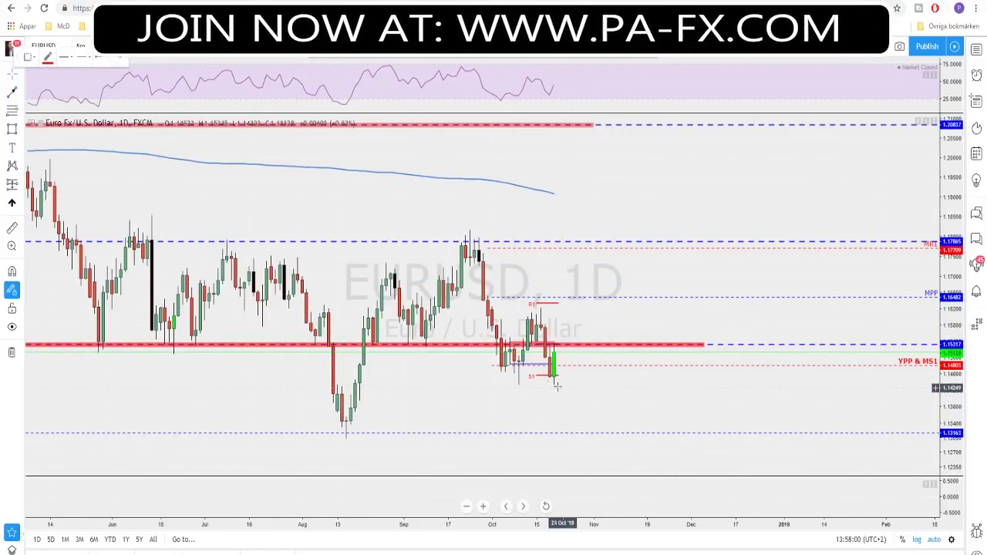
Review EURUSD's wider daily range, then switch the chart to GBPUSD and examine price at the rising blue trendline.
scroll(563, 377, "down", 2)
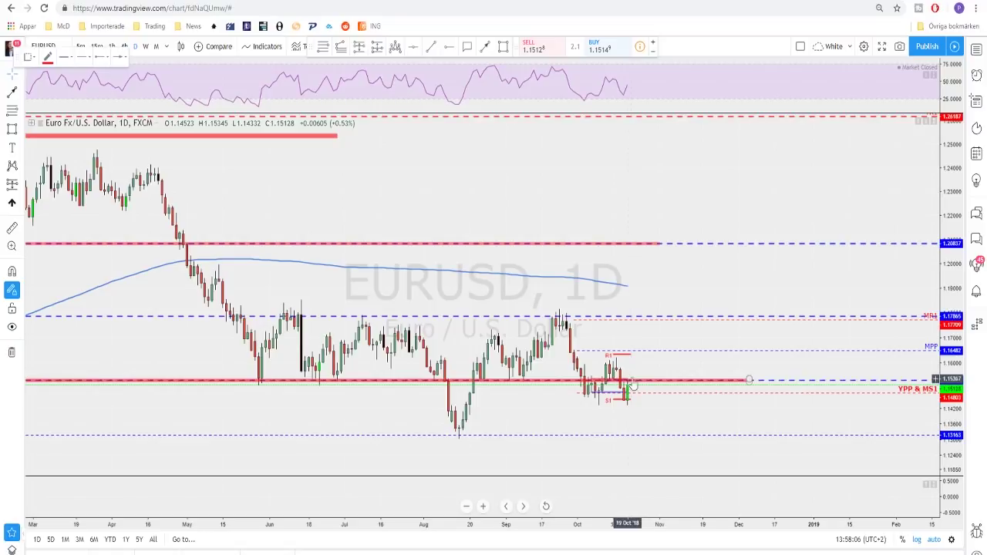
scroll(634, 373, "down", 3)
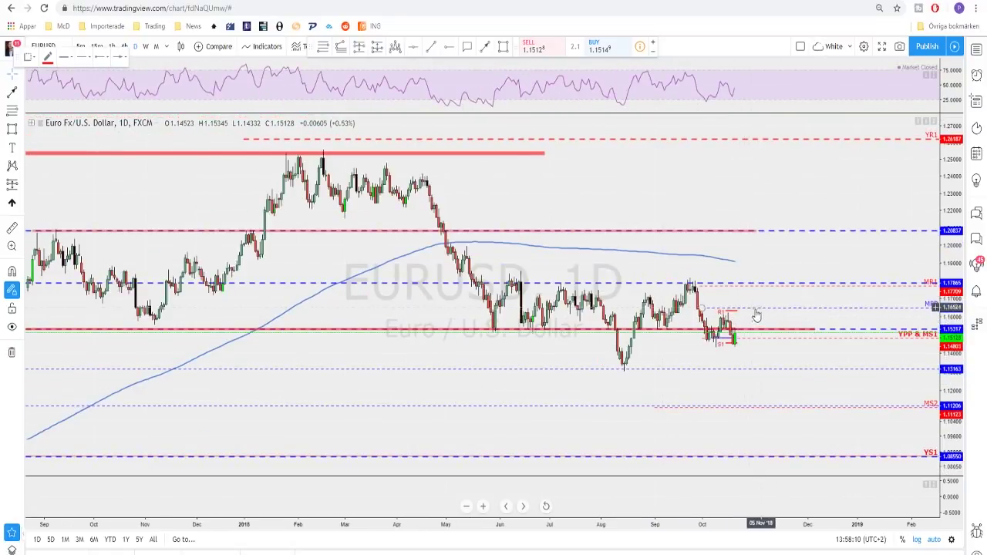
scroll(756, 314, "down", 3)
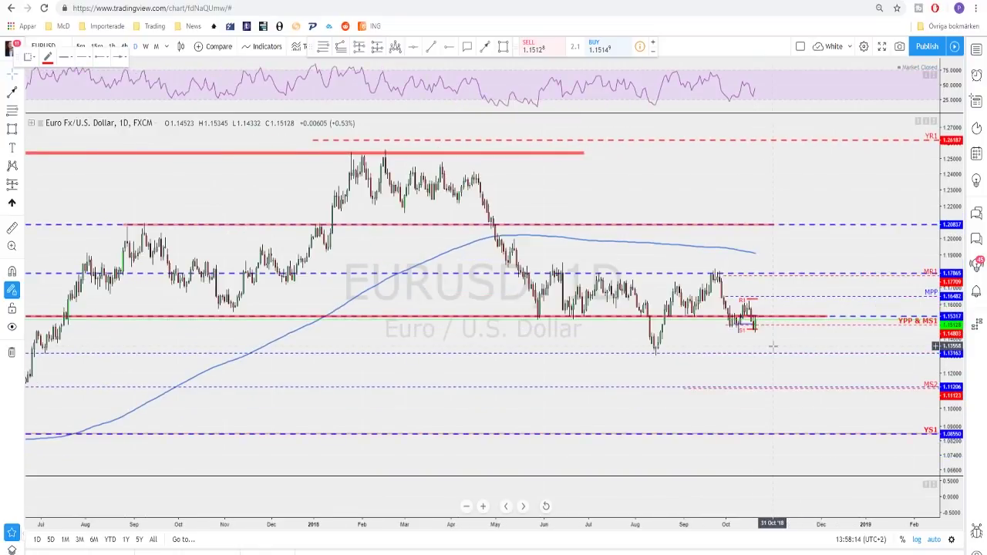
key("Down")
scroll(686, 329, "up", 1)
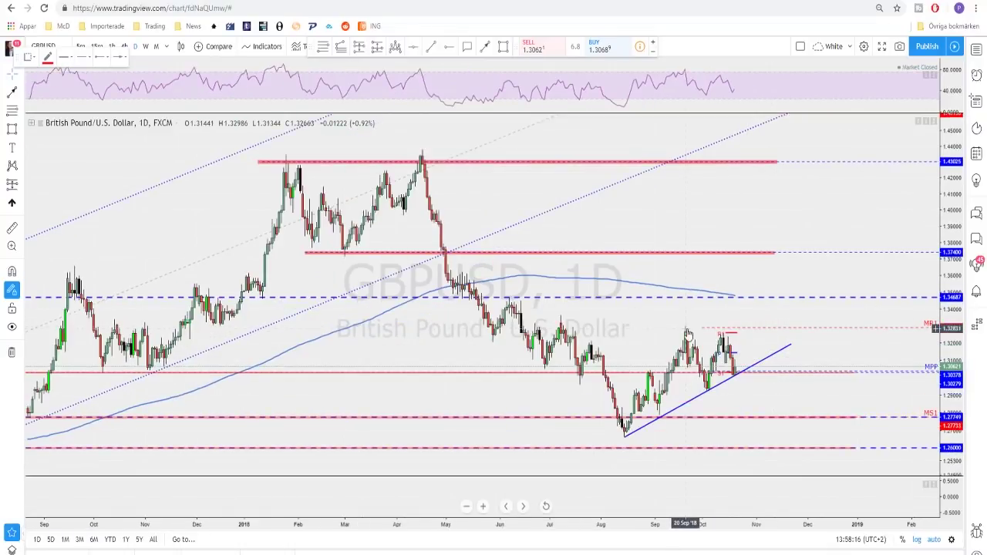
scroll(686, 330, "up", 3)
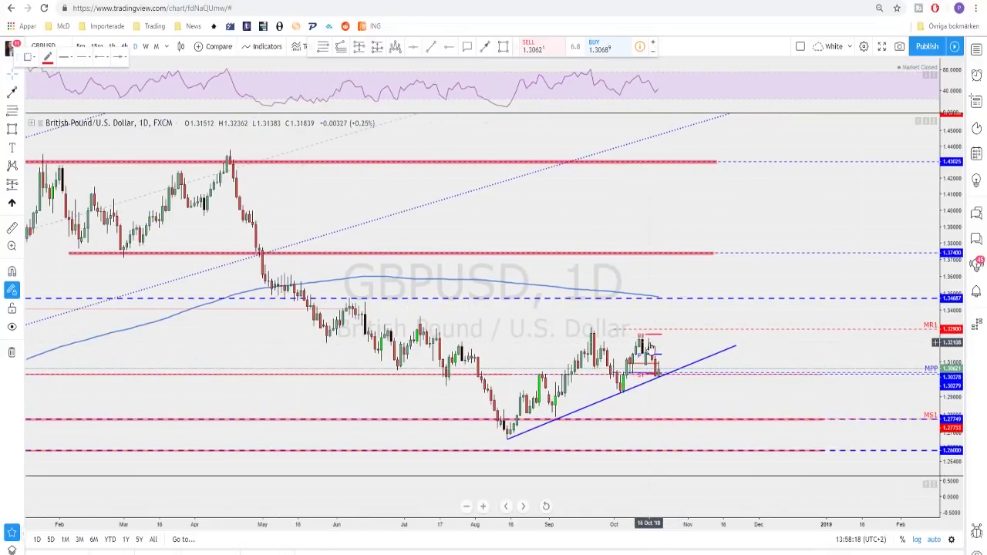
scroll(650, 349, "up", 2)
scroll(644, 347, "up", 2)
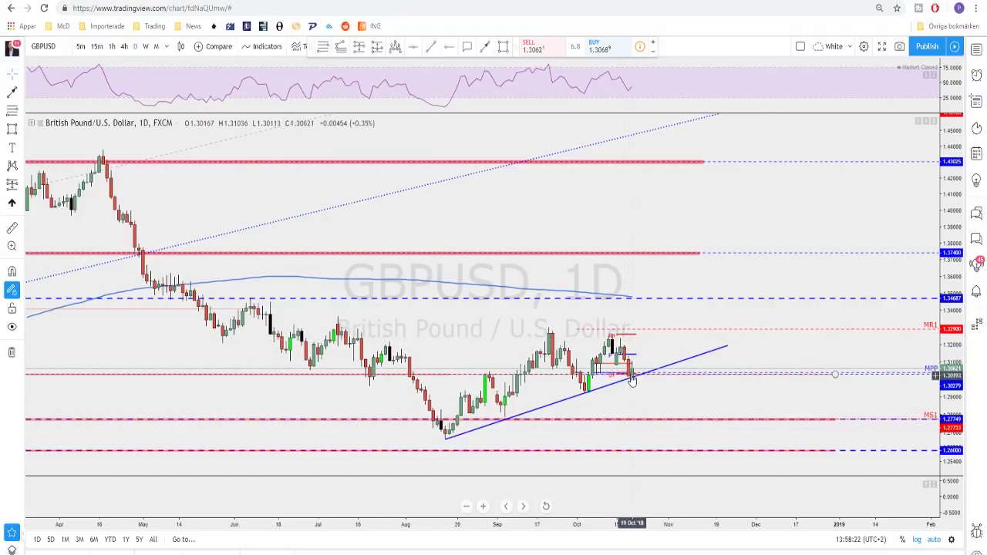
Draw projected arrows on the daily GBPUSD chart rising to about 1.3348 and falling back to about 1.3019 at the rising blue trendline.
scroll(648, 379, "down", 1)
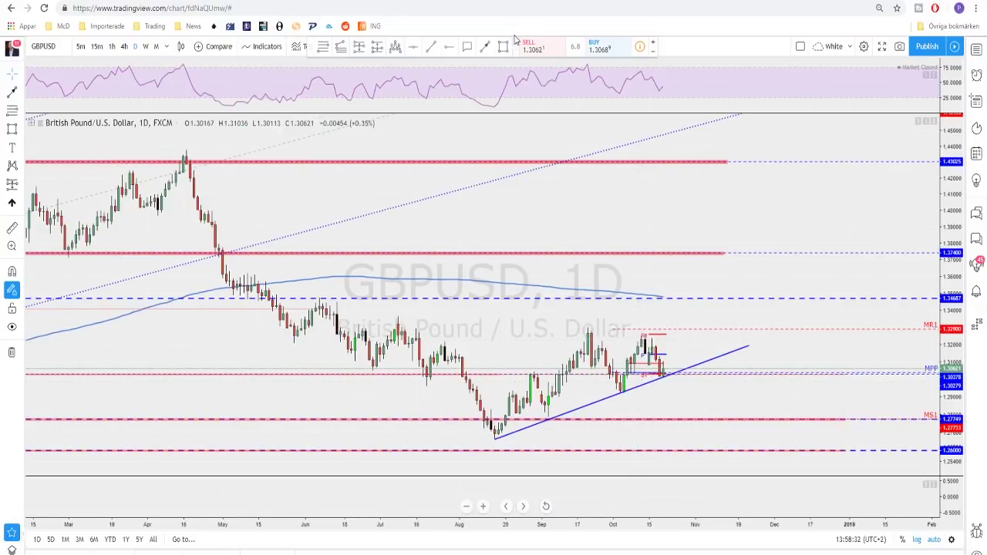
left_click(485, 48)
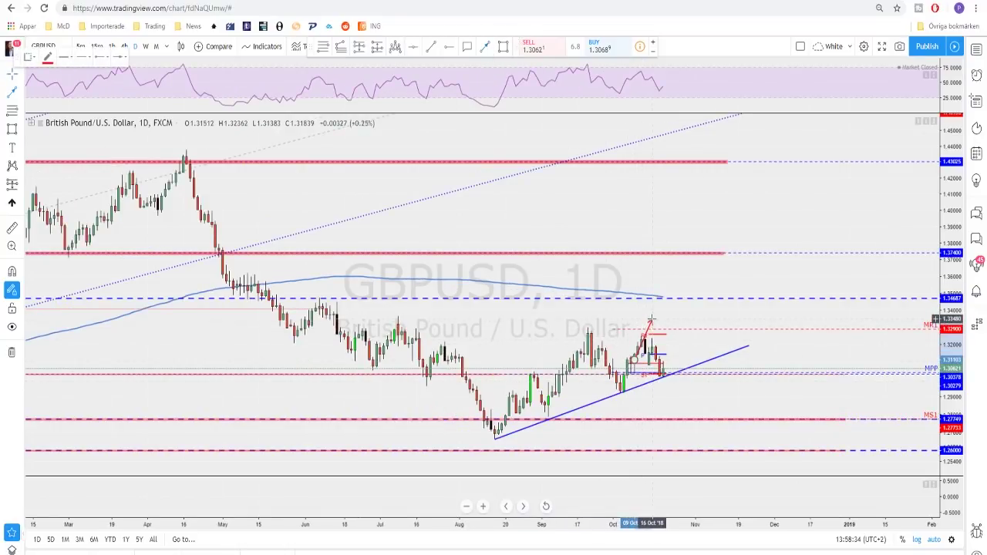
mouse_move(648, 319)
left_mouse_down()
mouse_move(671, 376)
mouse_move(694, 312)
left_mouse_up()
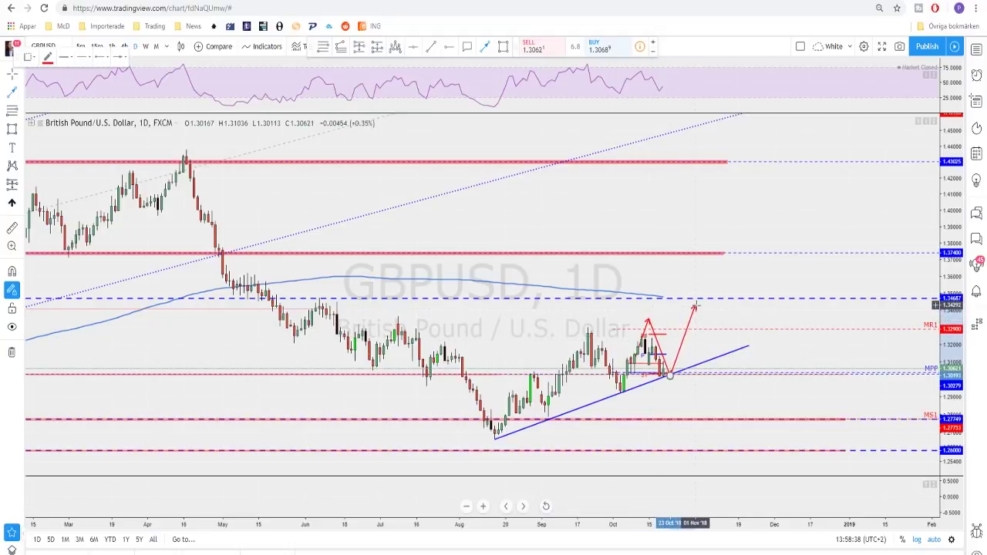
key("Escape")
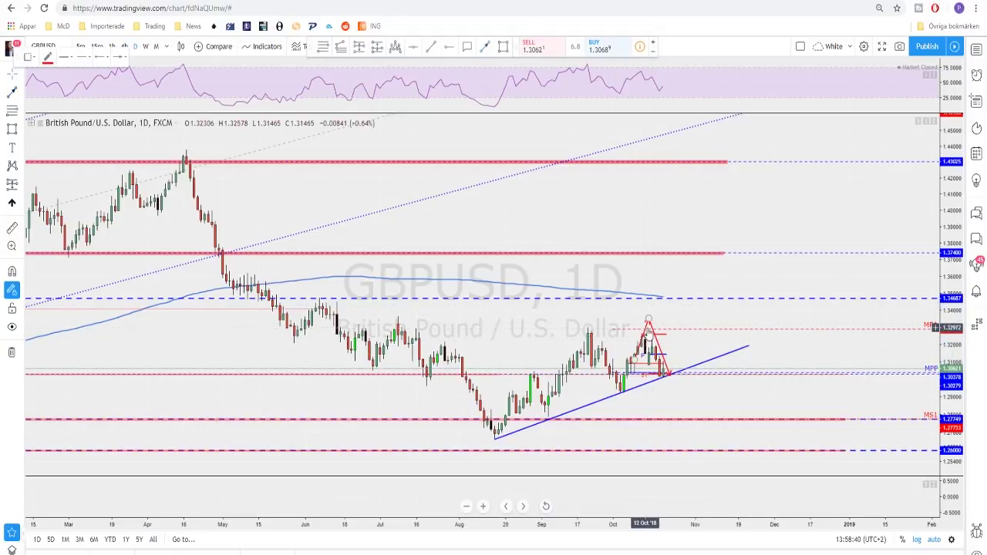
Delete both projected arrows from the daily GBPUSD chart.
left_click(649, 324)
key("Delete")
left_click(648, 321)
key("Delete")
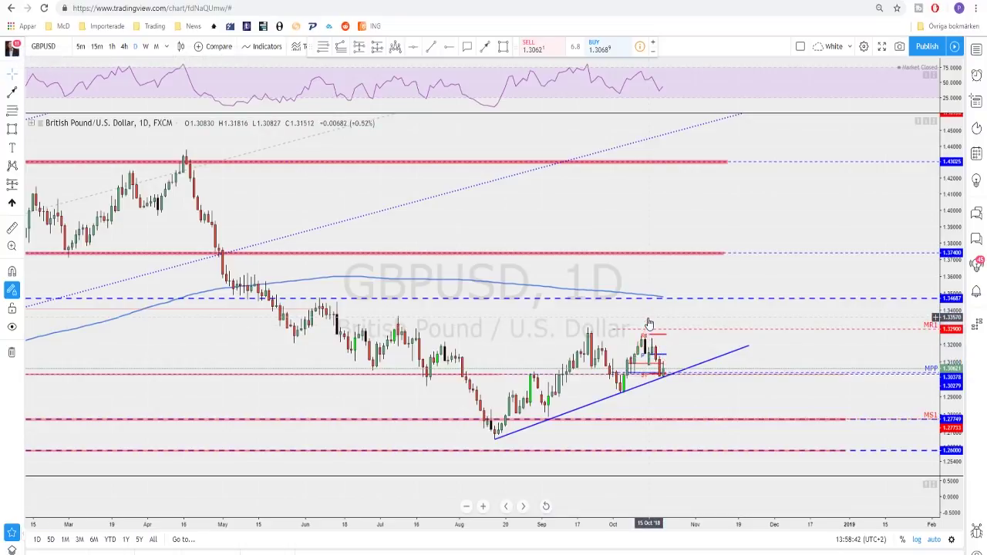
Draw arrows for a GBPUSD break below the blue trendline, falling to about 1.2952 and rebounding to about 1.3040 for a retest.
scroll(636, 334, "up", 1)
scroll(614, 342, "up", 1)
scroll(540, 278, "up", 1)
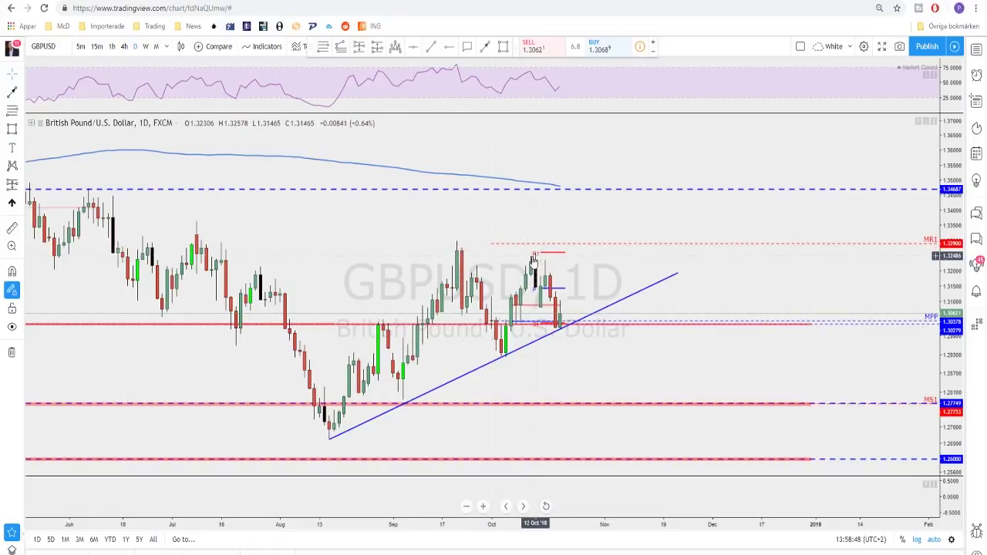
scroll(579, 293, "down", 1)
scroll(617, 324, "down", 1)
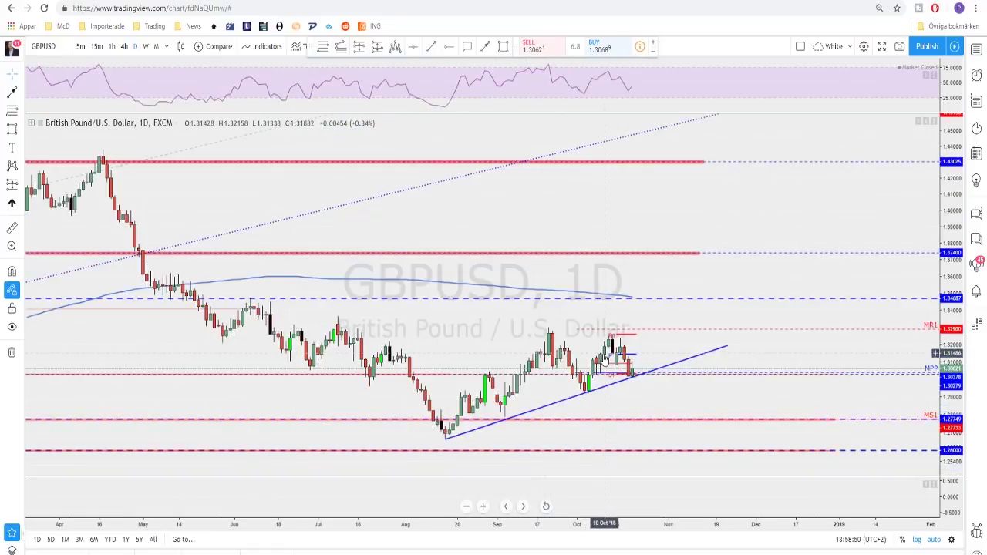
scroll(650, 358, "up", 1)
left_click(486, 47)
left_click(606, 373)
left_click(616, 356)
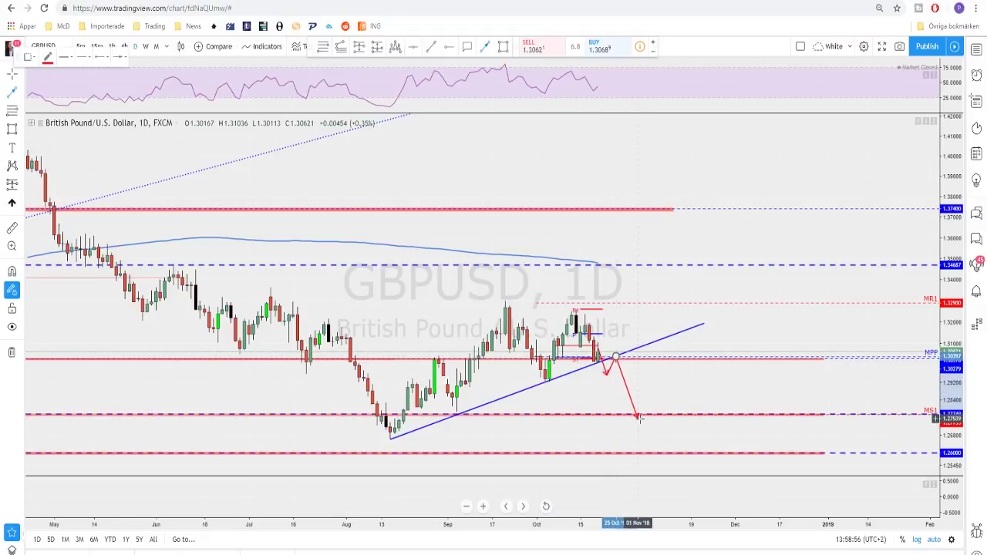
Delete the trendline-break arrows and switch GBPUSD to the 4-hour timeframe to examine price at the rising trendline.
double_click(610, 370)
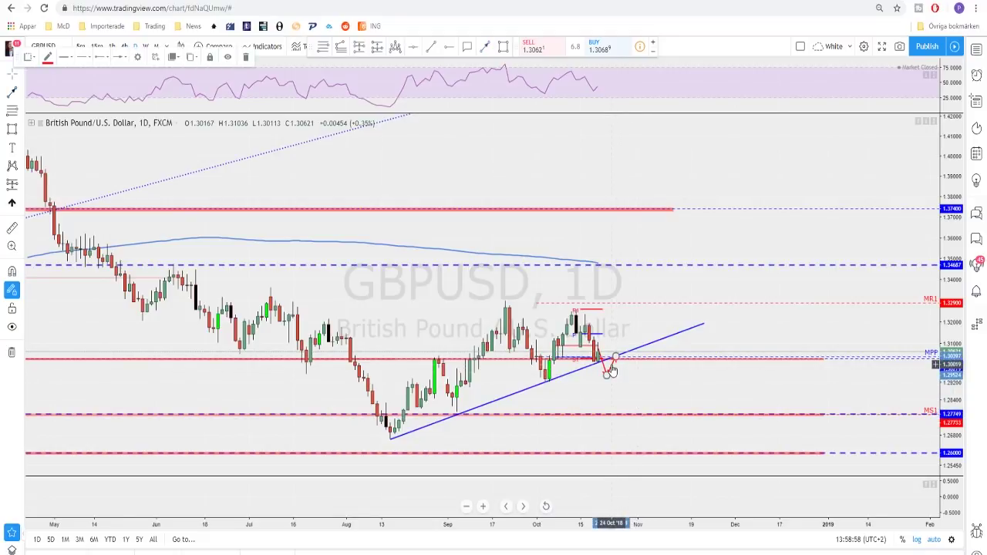
key("Delete")
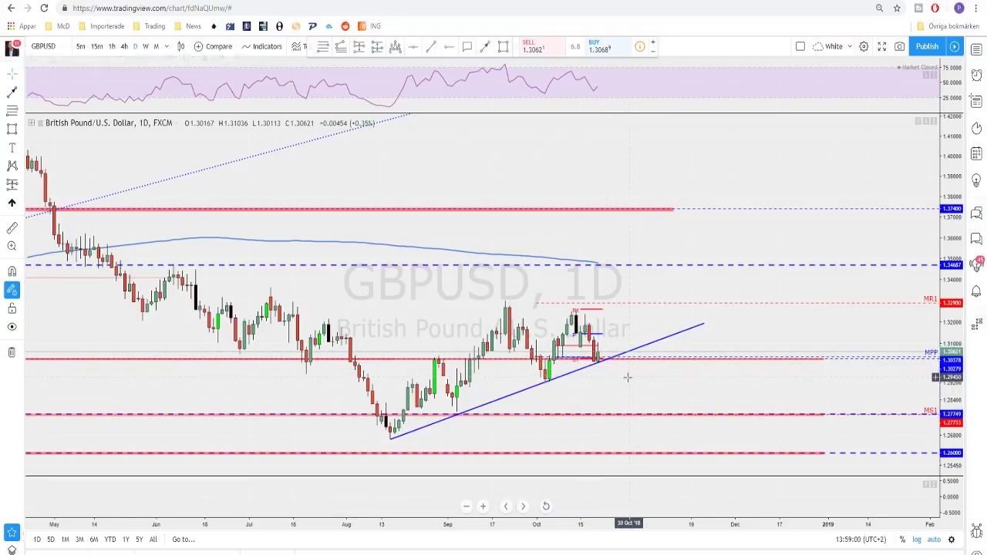
scroll(628, 377, "down", 1)
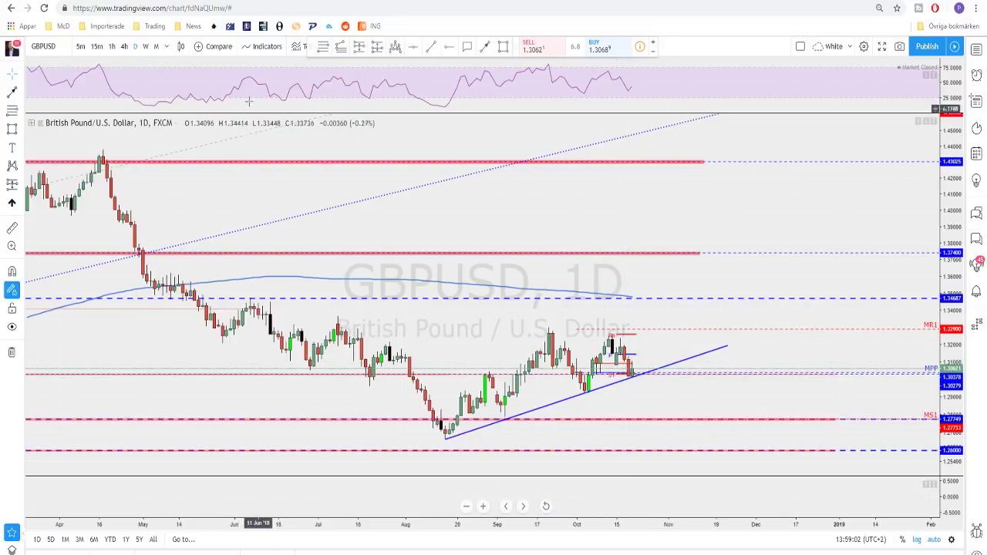
left_click(125, 47)
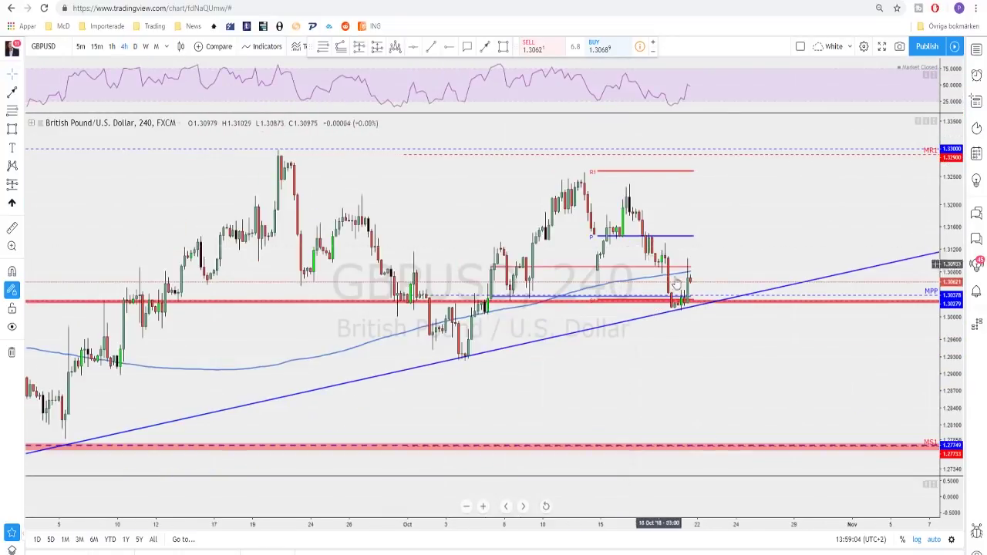
scroll(670, 308, "down", 1)
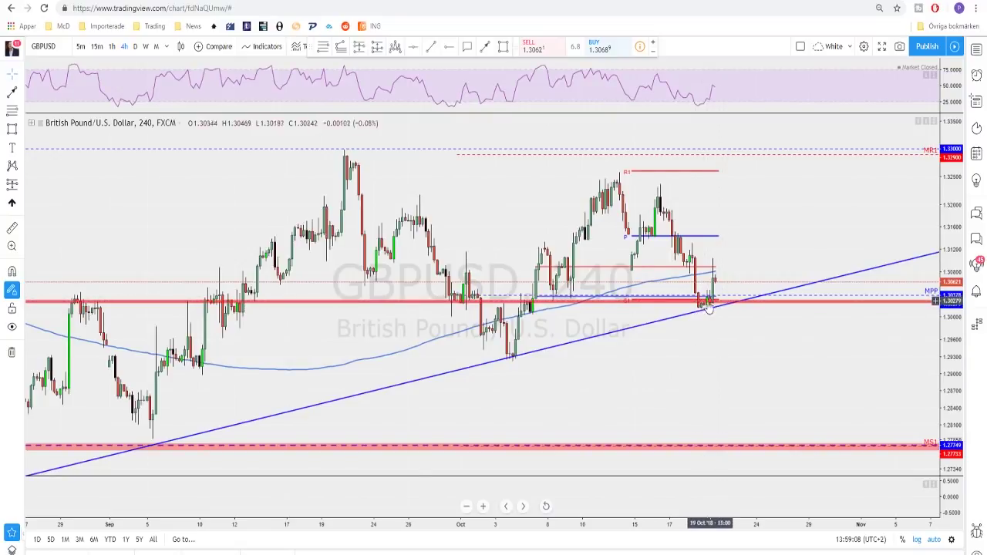
scroll(724, 295, "up", 1)
scroll(723, 295, "up", 1)
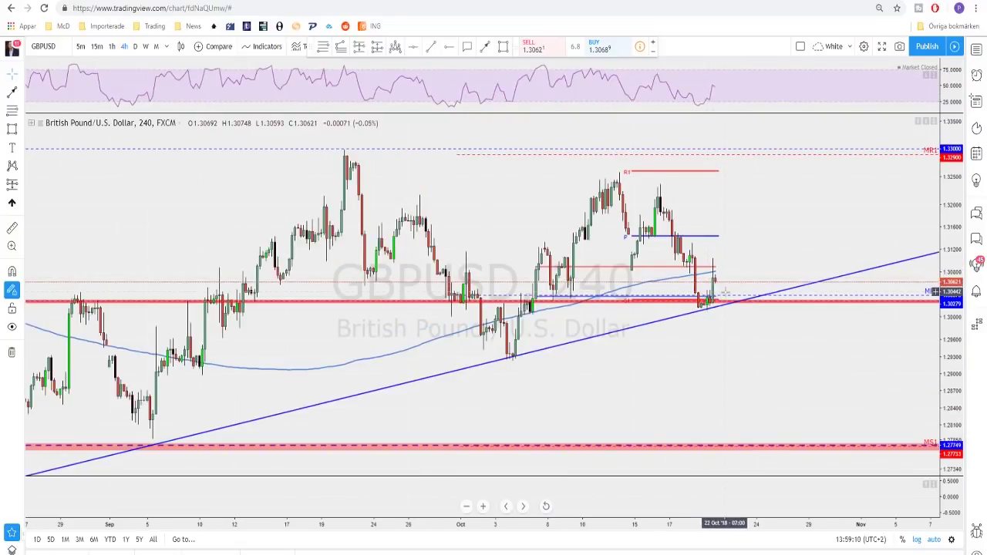
Trace the latest 4-hour GBPUSD swing with arrows dropping from about 1.3120 to about 1.3017 and rebounding to about 1.3094.
left_click(495, 49)
left_click(689, 248)
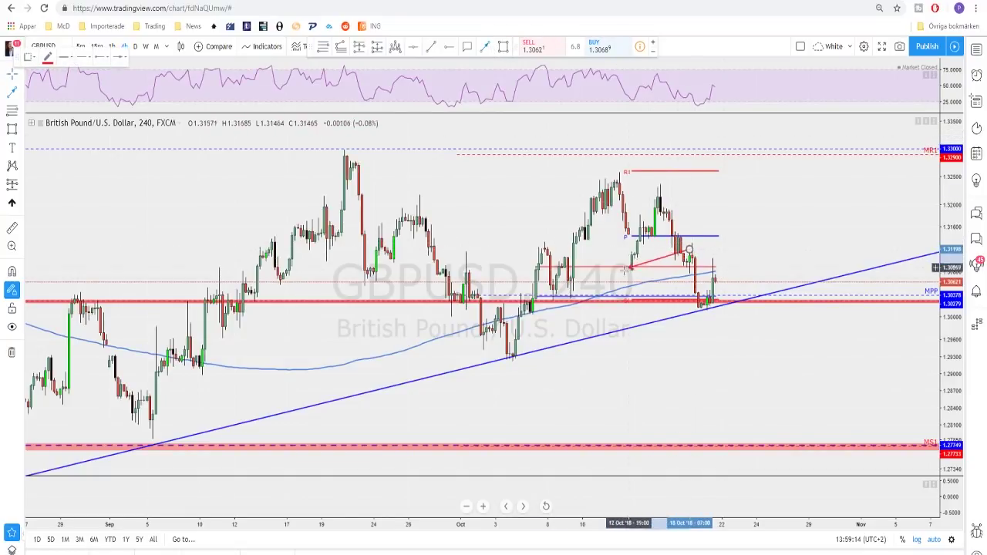
double_click(703, 307)
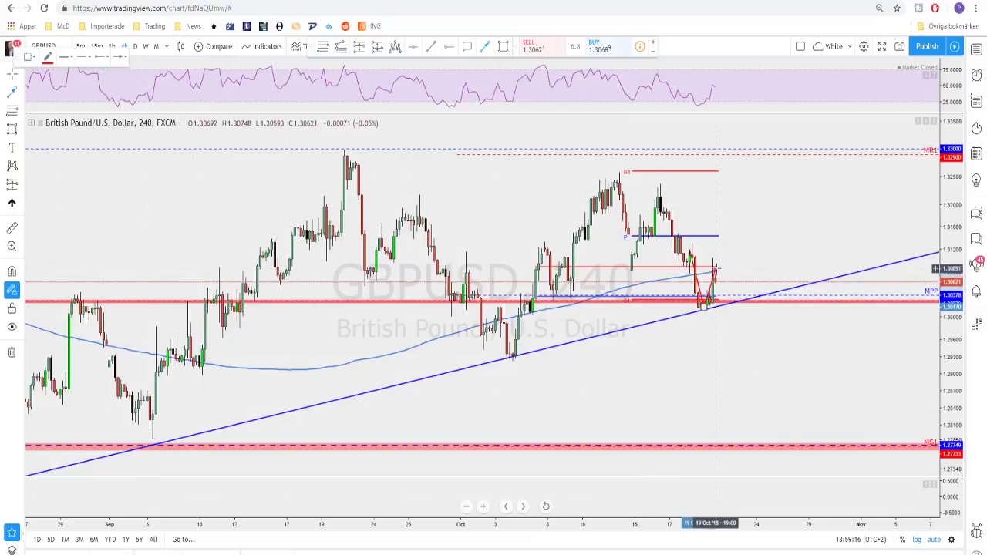
left_click(716, 265)
left_click(716, 264)
left_click(716, 265)
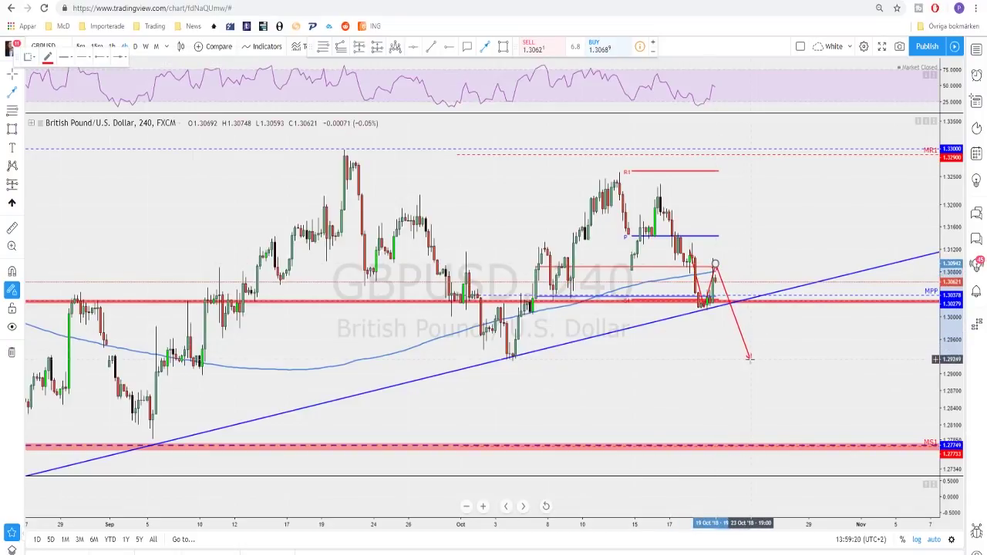
Mark a thin red rectangle zone at about 1.3084 to 1.3094 on GBPUSD, and remove the two arrows tracing the recent swing.
double_click(716, 264)
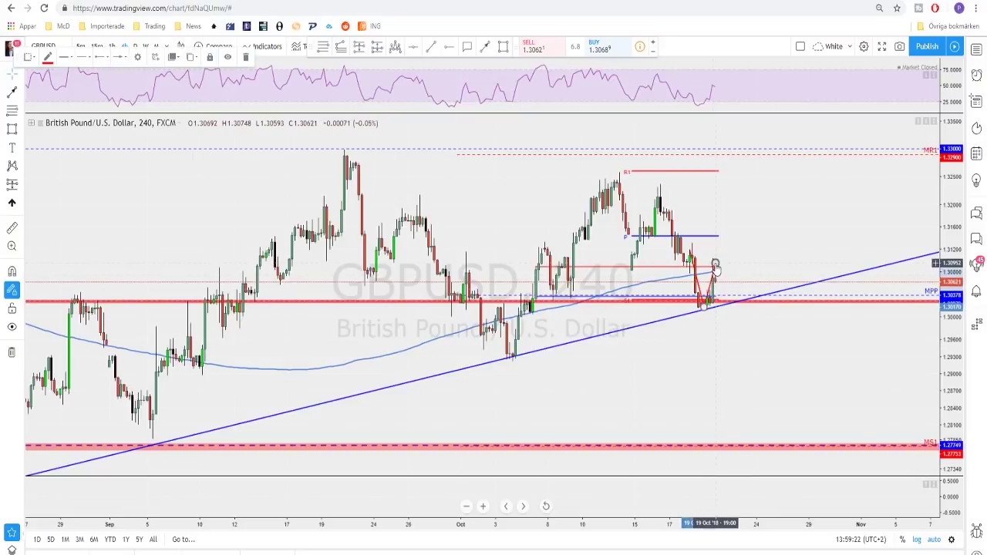
key("Delete")
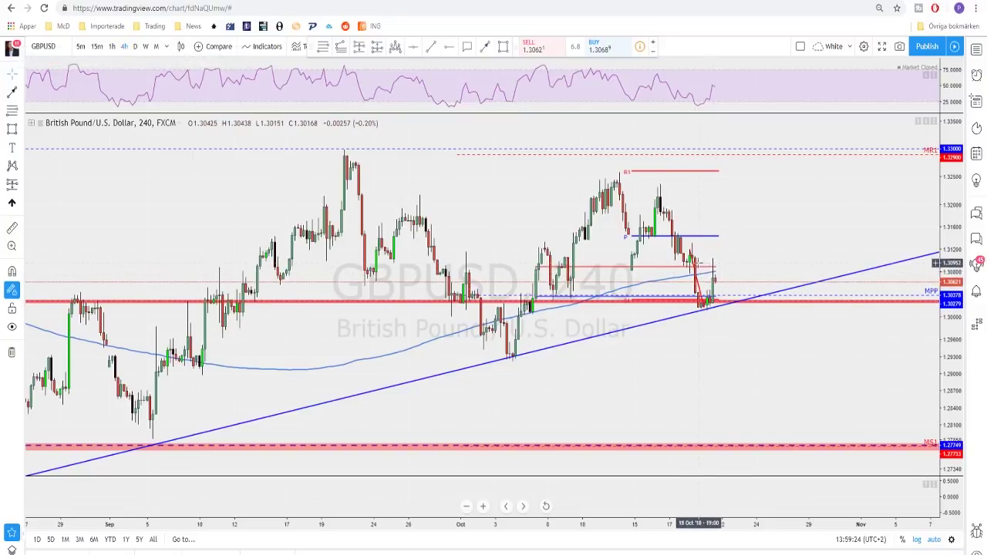
left_click(503, 48)
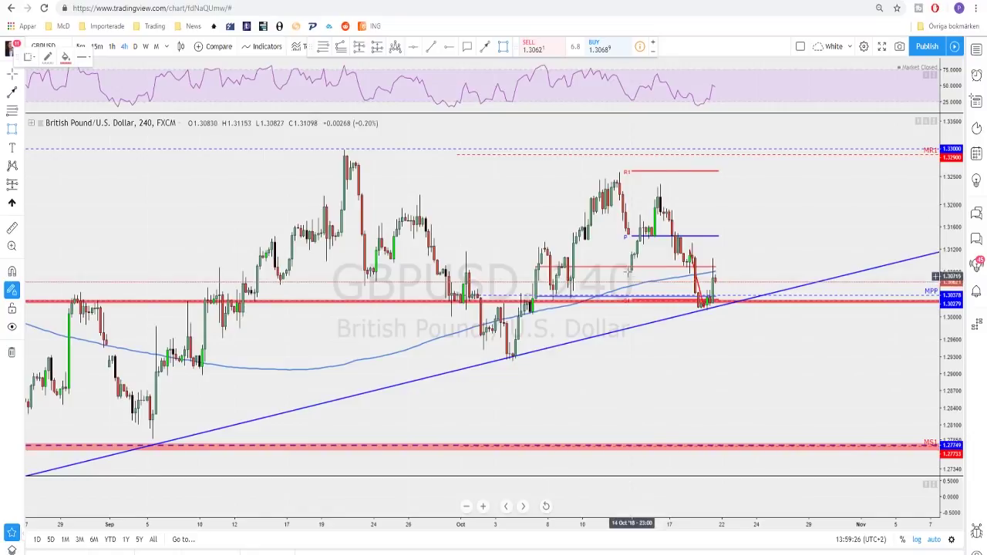
left_click_drag(596, 265, 791, 268)
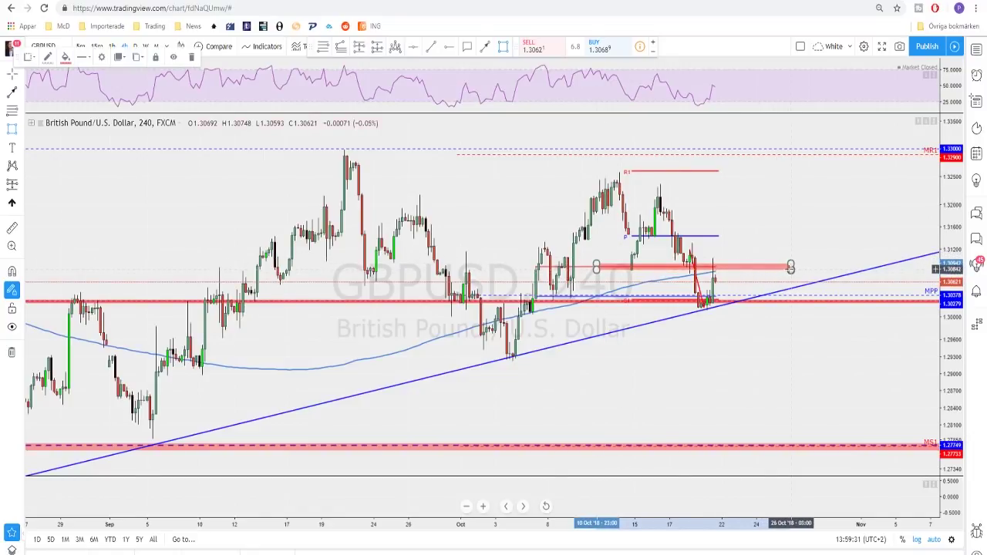
left_click(698, 285)
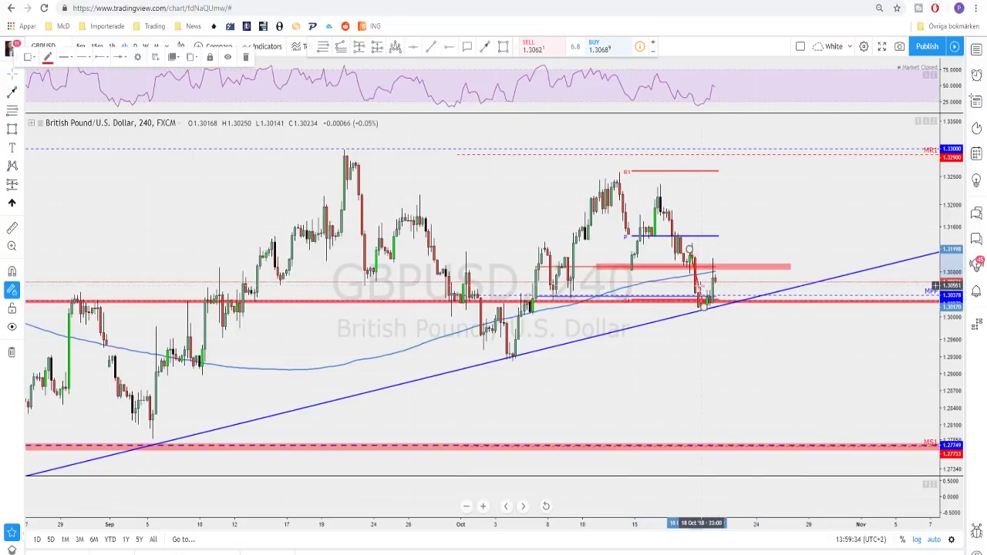
key("Delete")
Draw projected arrows from about 1.3057 up to the new red zone, down through the trendline, and back up to about 1.3024.
left_click(489, 48)
left_click(492, 50)
left_click_drag(716, 282, 724, 266)
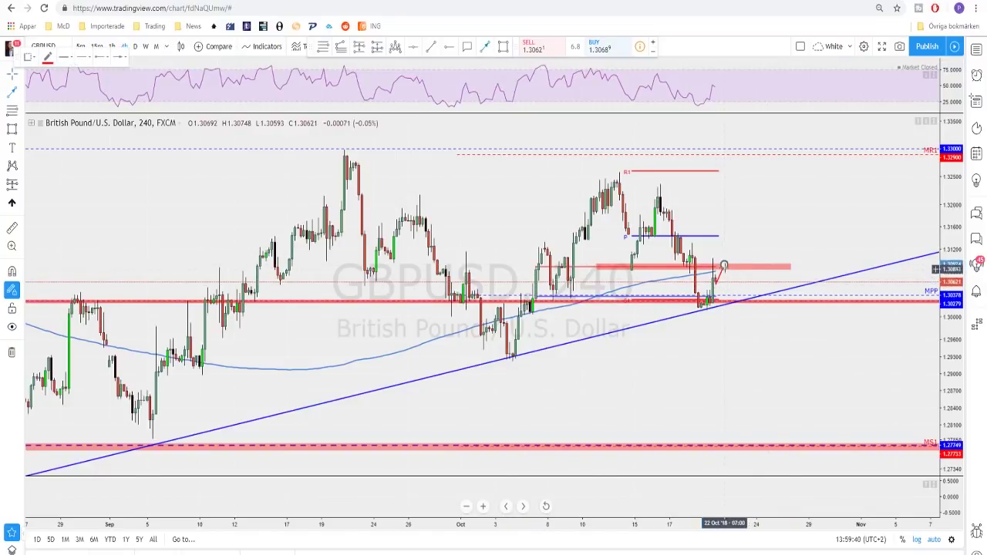
left_click_drag(723, 267, 739, 307)
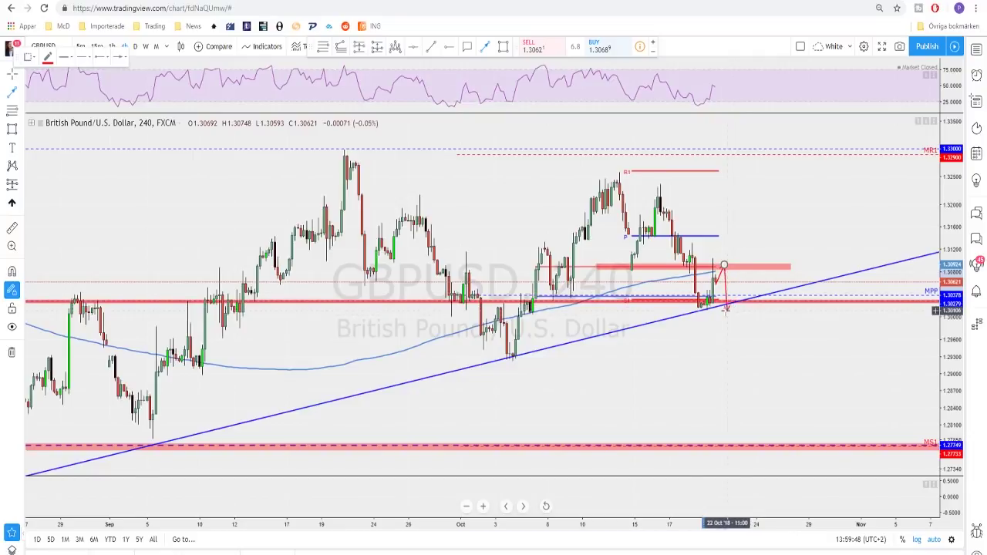
mouse_move(725, 316)
left_mouse_down()
mouse_move(734, 324)
mouse_move(747, 304)
mouse_move(762, 356)
left_mouse_up()
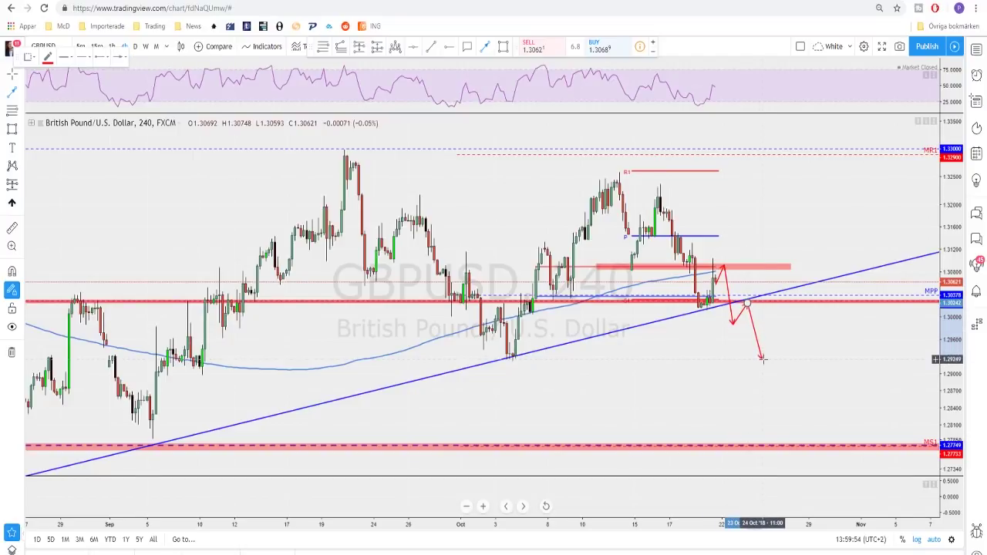
key("ctrl+z")
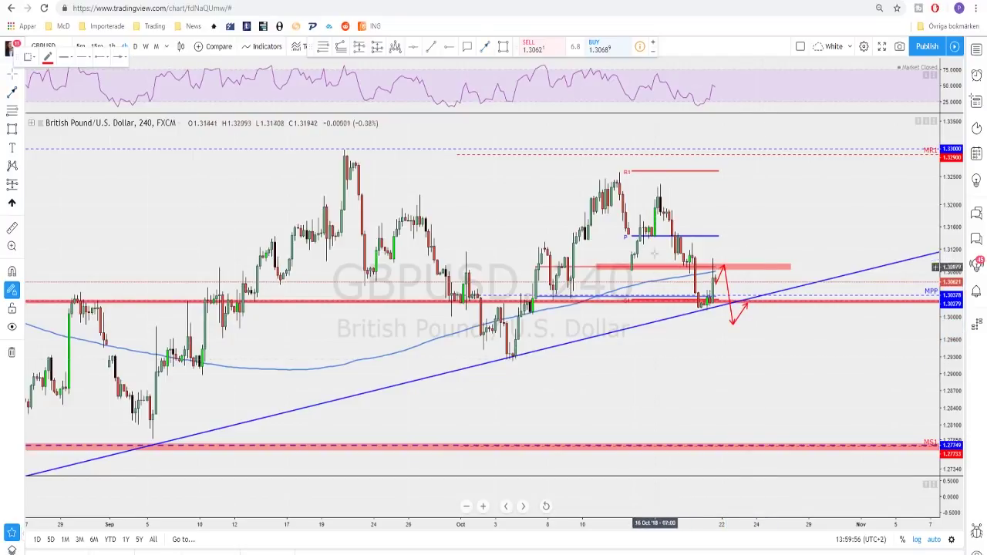
Delete all projected arrows from the 4-hour GBPUSD chart.
left_click(717, 284)
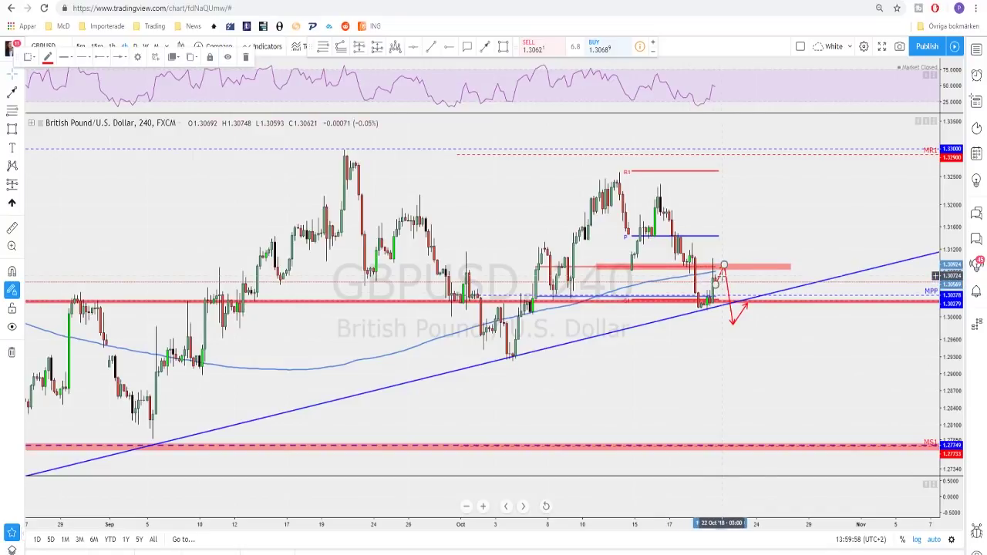
left_click(725, 278)
left_click(727, 276)
key("Delete")
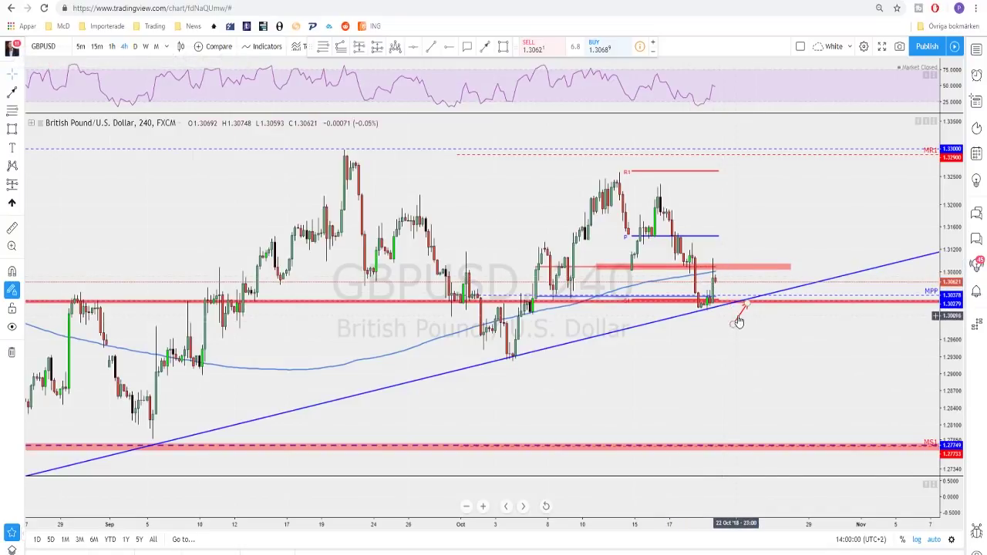
key("ctrl+z")
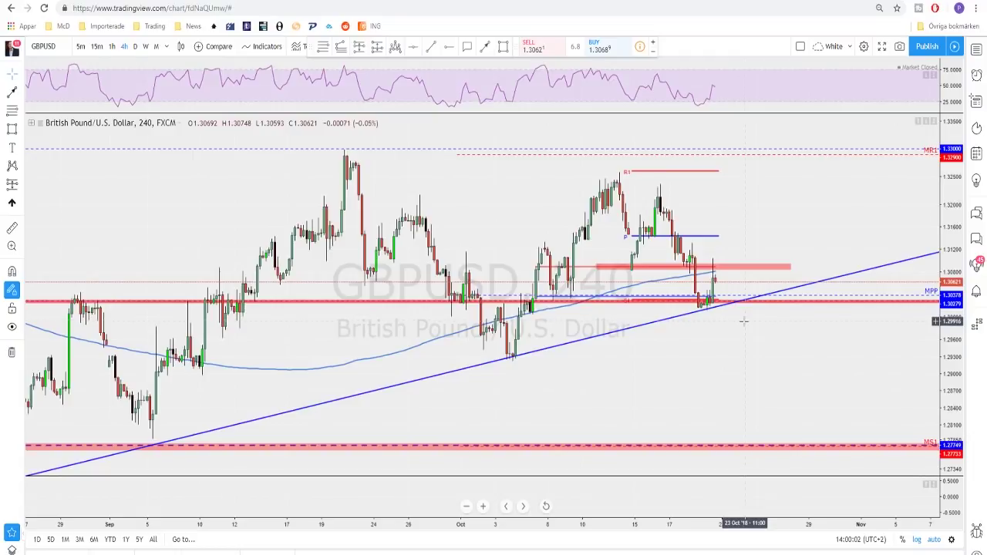
Switch the chart to USDJPY and examine the labelled left shoulder, head and right shoulder around the 111.800 zone.
key("Down")
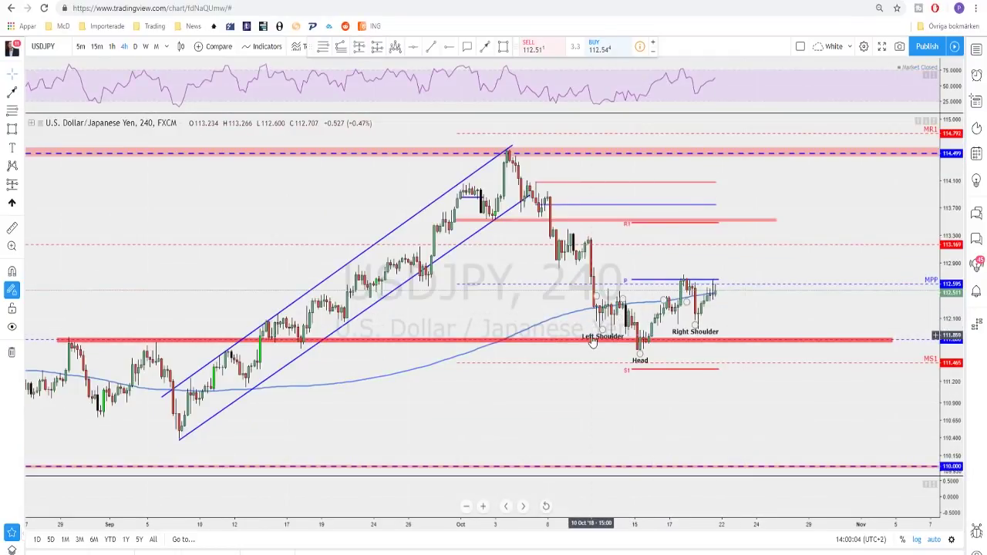
scroll(598, 358, "up", 3)
scroll(637, 318, "down", 3)
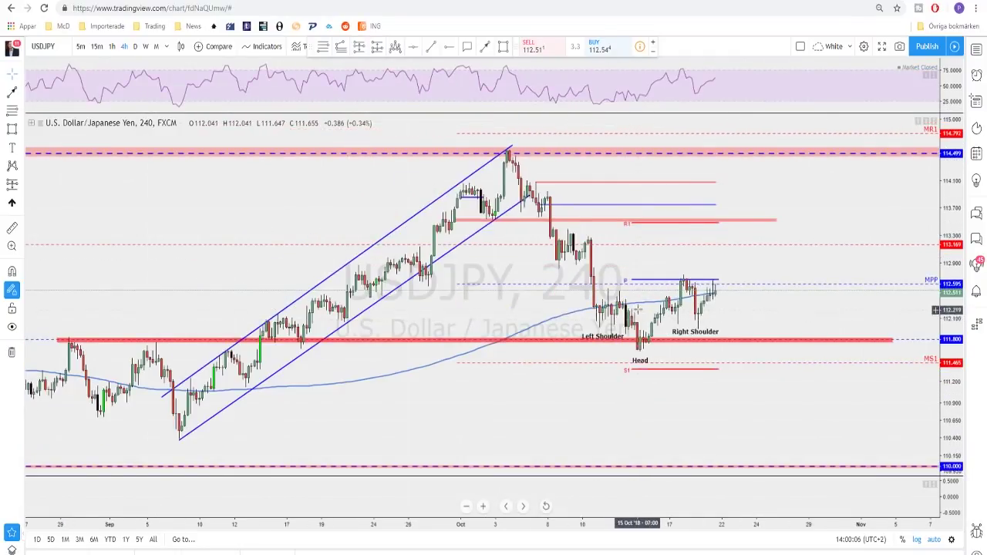
Review USDJPY's recent price action on the daily timeframe, then return to the 4-hour chart to examine the head and shoulders pattern.
left_click(135, 47)
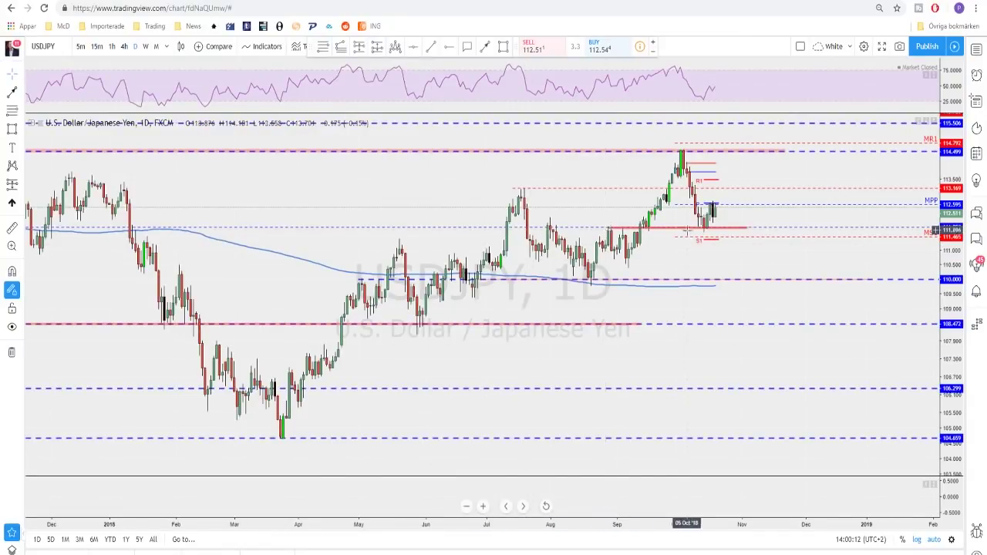
scroll(682, 239, "up", 1)
scroll(670, 253, "up", 1)
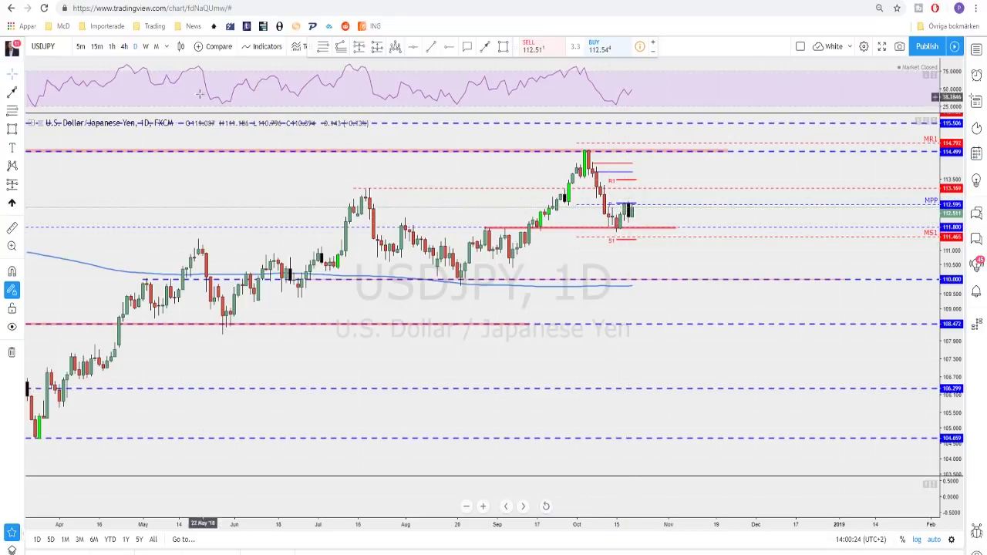
left_click(124, 46)
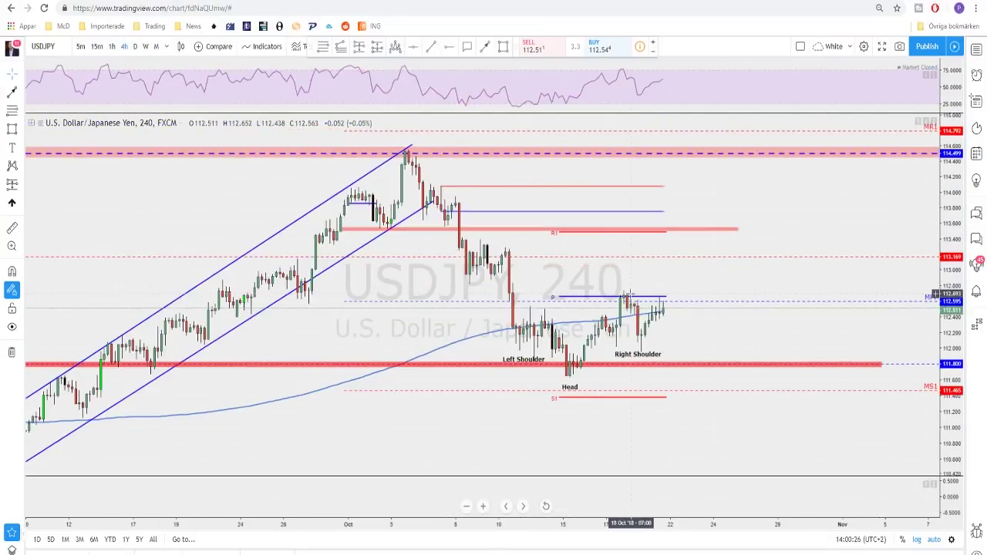
scroll(606, 347, "down", 1)
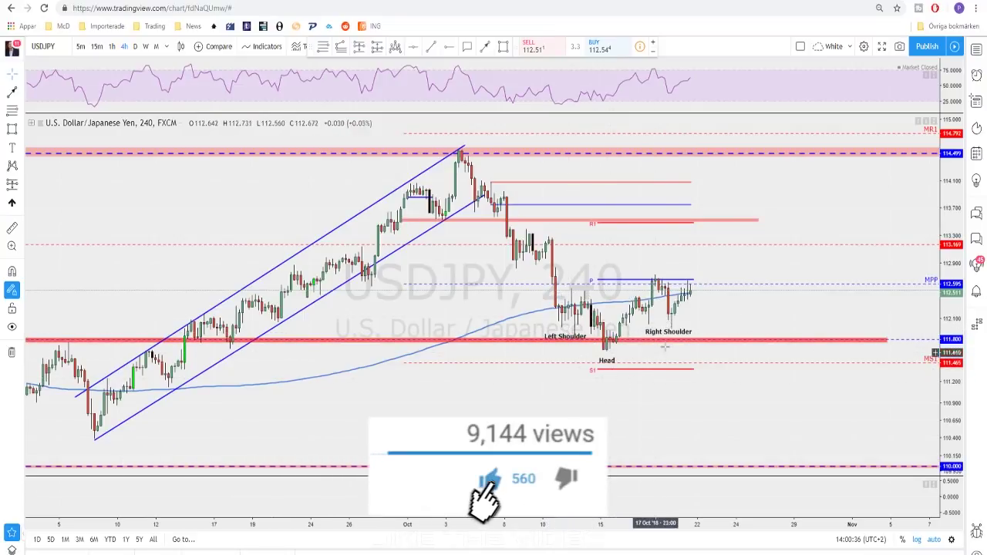
Move the sell and buy quotes and the favourite drawing tools lower so they uncover the Templates, Alert and Replay commands.
scroll(726, 327, "down", 1)
left_click_drag(726, 327, 712, 312)
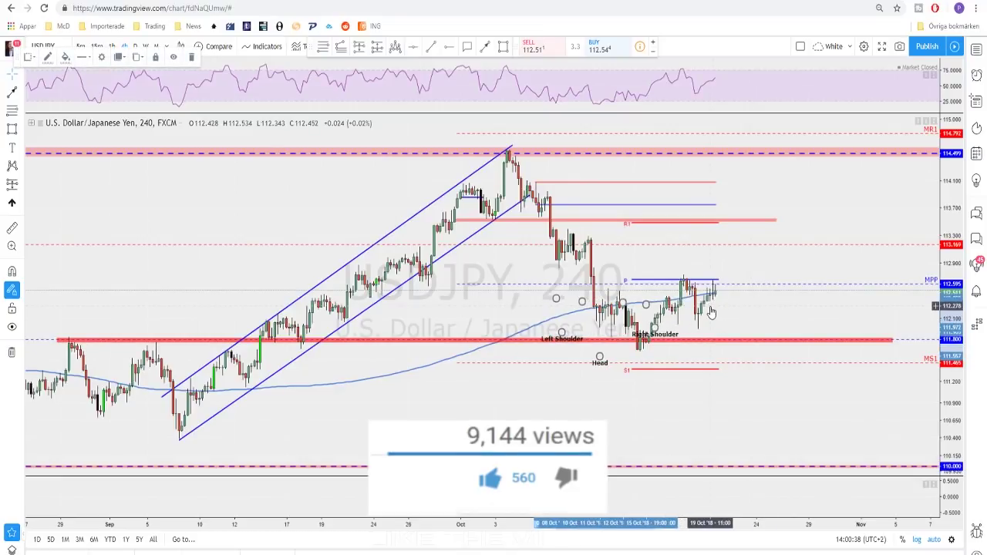
left_click_drag(522, 47, 515, 60)
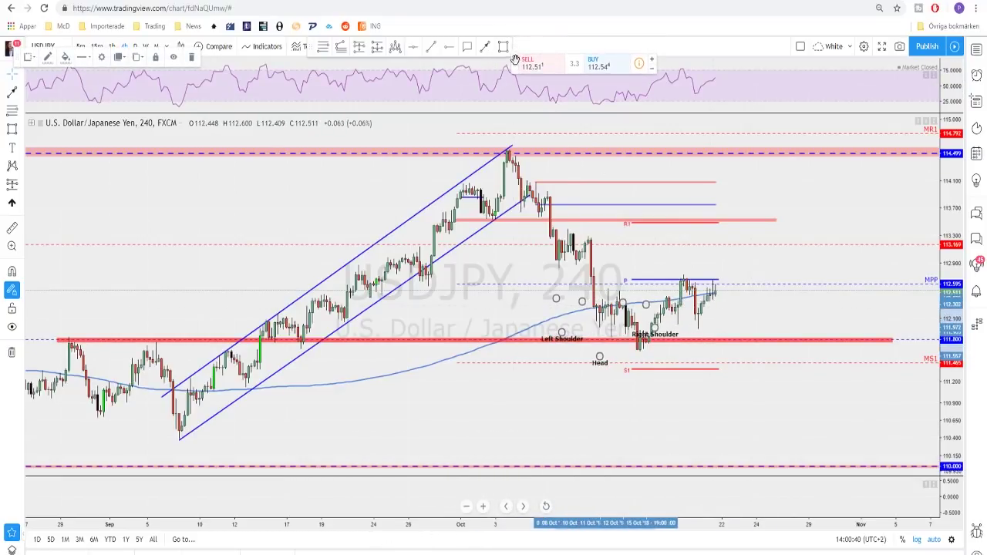
left_click_drag(307, 47, 306, 65)
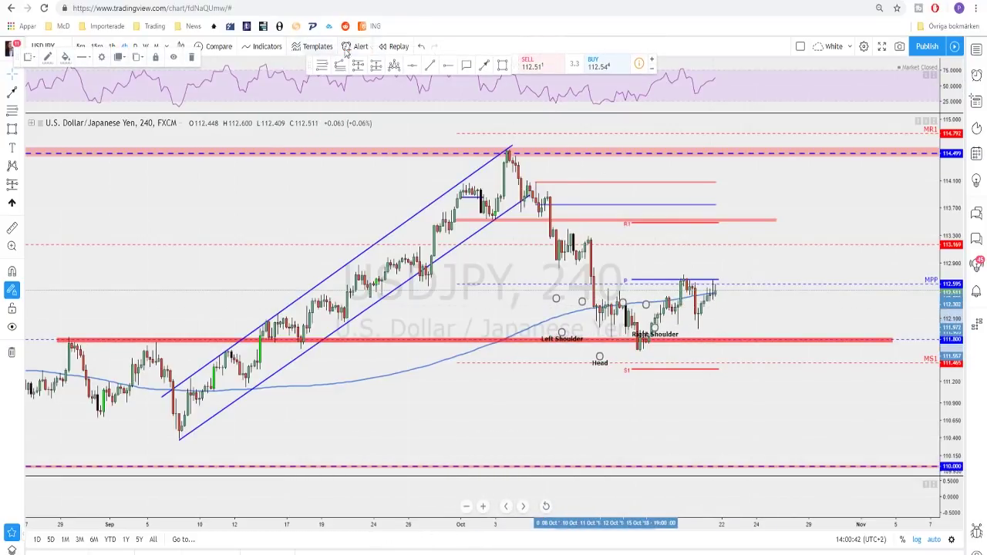
left_click(749, 301)
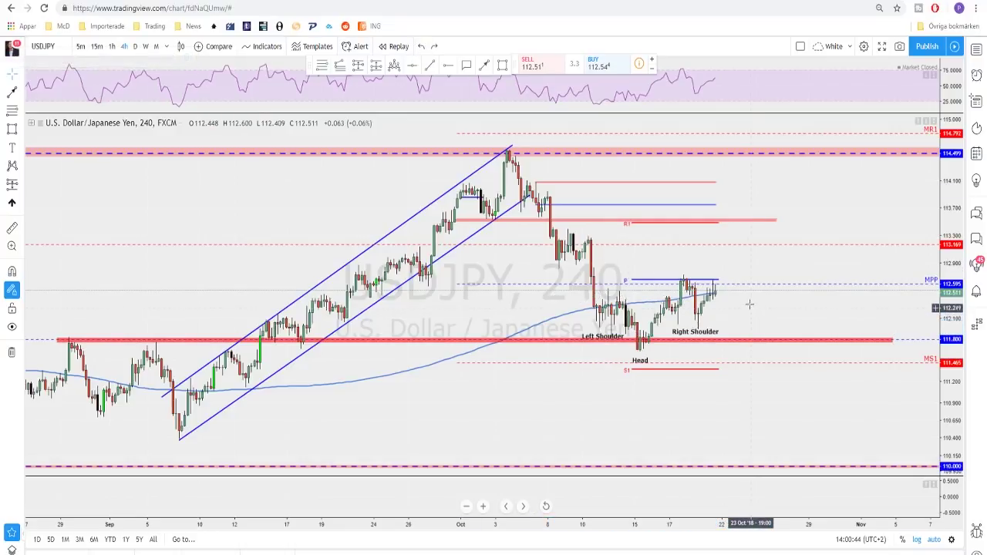
Draw projected arrows on USDJPY from about 112.50 up to 112.79, back to about 112.55, and up to the red zone at 113.525.
scroll(750, 299, "down", 1)
left_click_drag(762, 293, 712, 289)
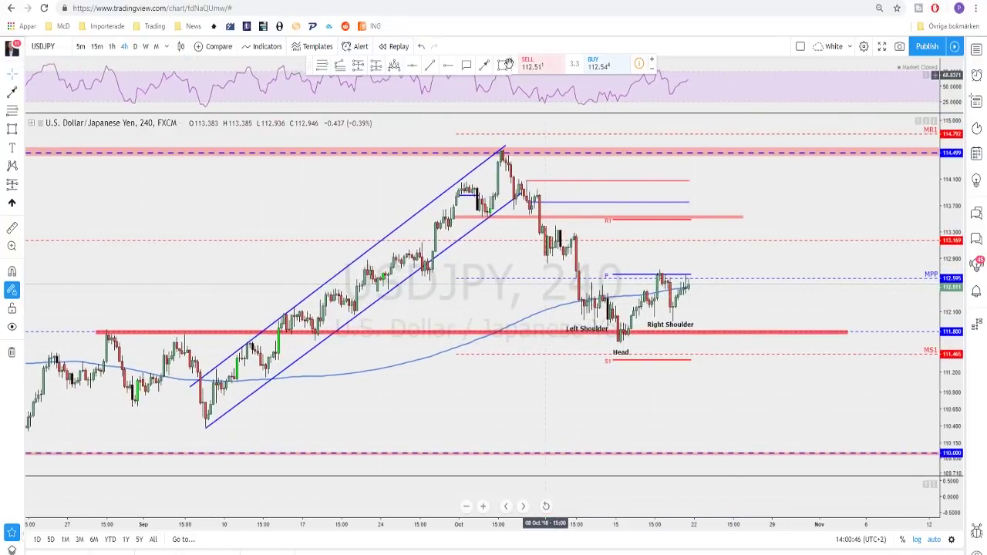
left_click(485, 64)
left_click(686, 284)
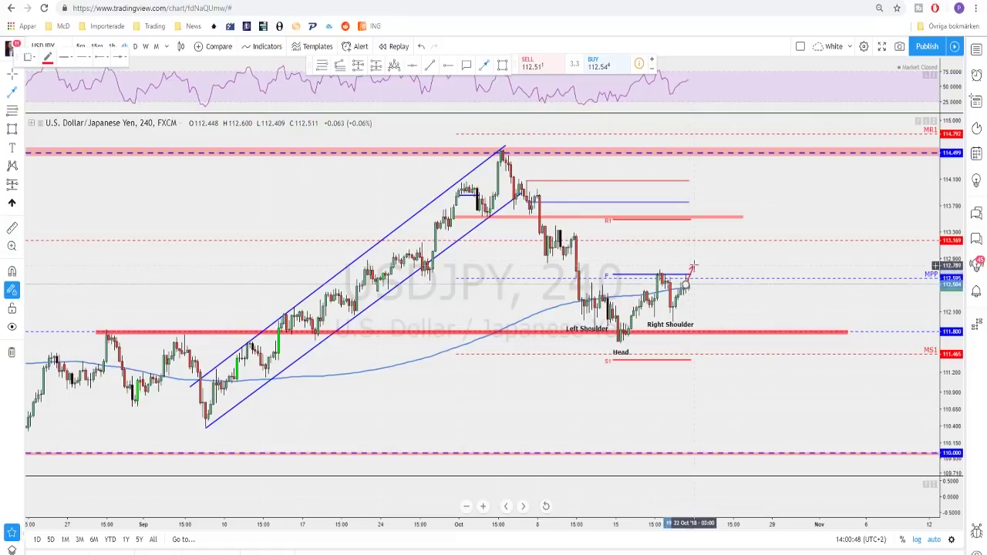
mouse_move(692, 264)
left_mouse_down()
mouse_move(704, 280)
mouse_move(725, 223)
left_mouse_up()
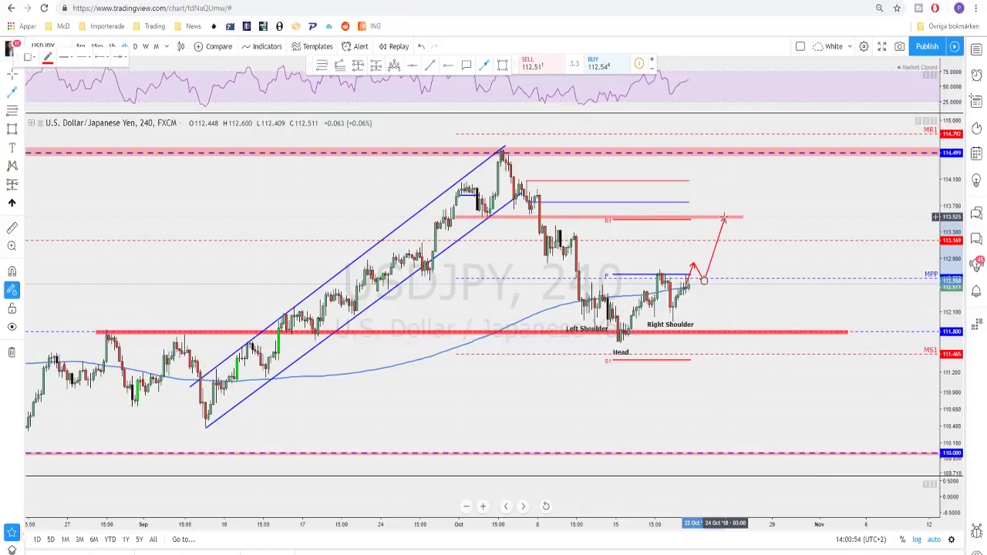
left_click_drag(724, 219, 724, 218)
scroll(682, 226, "down", 1)
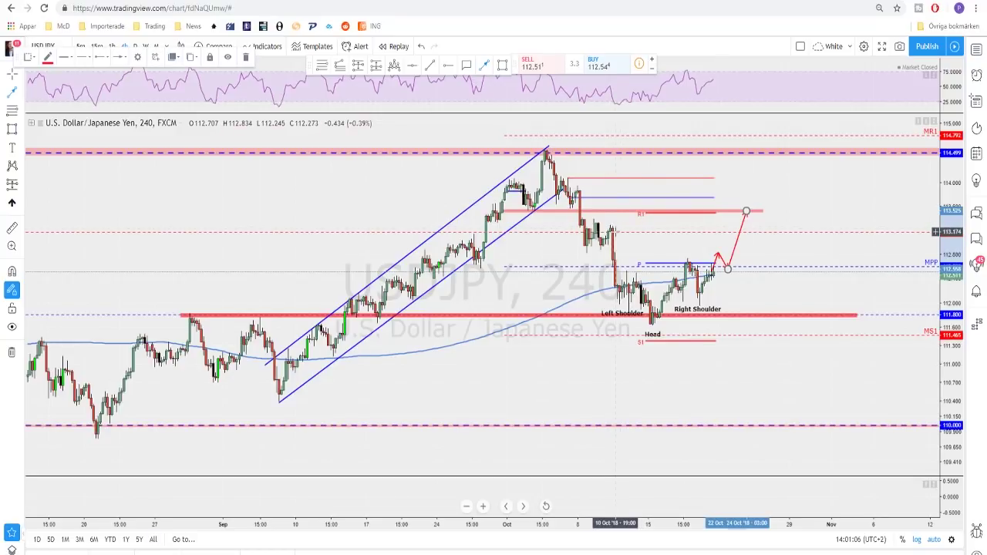
left_click(725, 293)
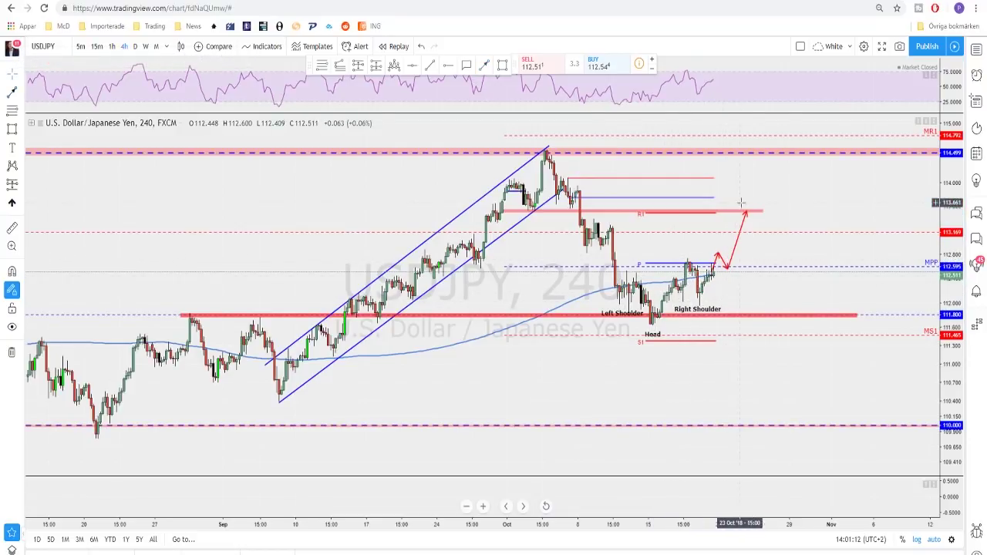
Switch the chart to AUDUSD and examine the daily descending channel and recent price action below the 0.7160 zone.
scroll(741, 277, "down", 2)
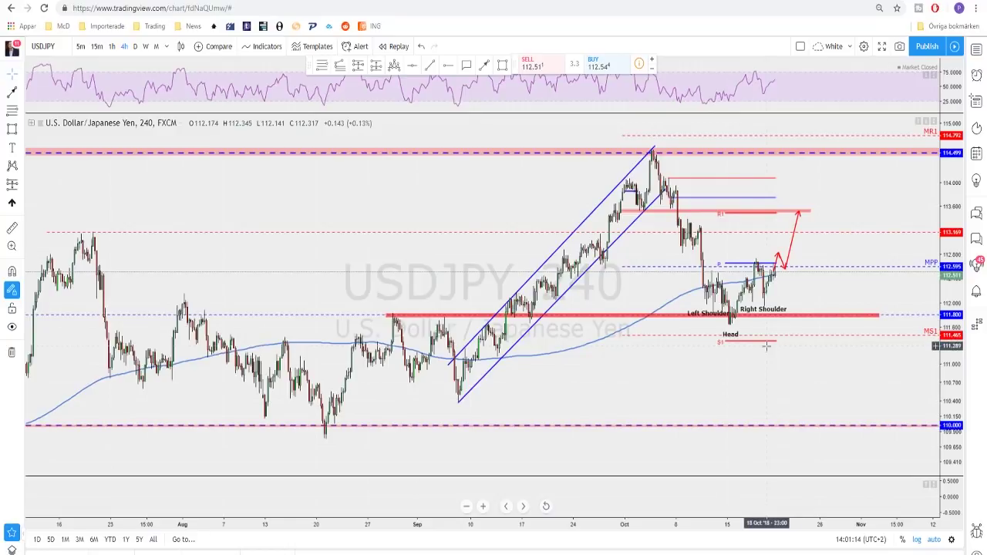
key("space")
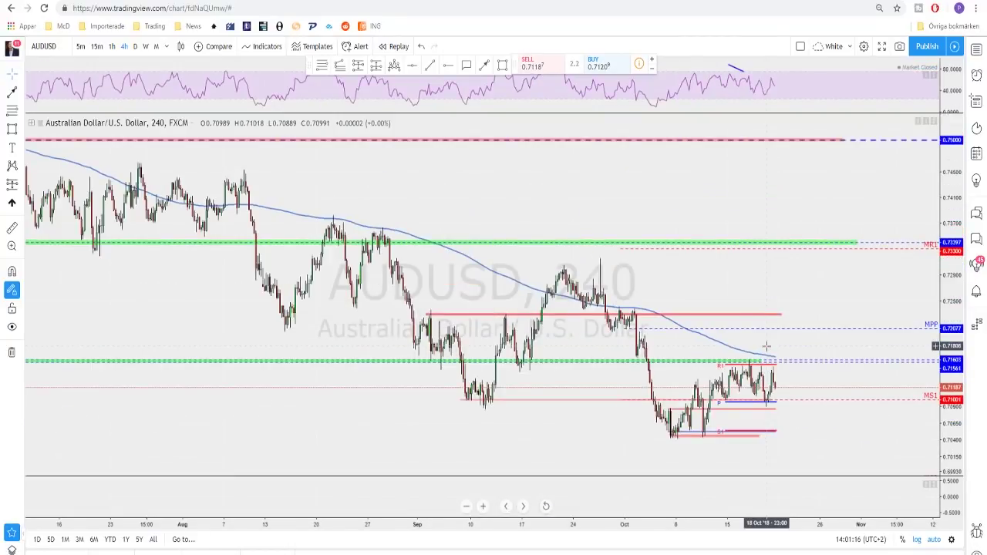
scroll(743, 337, "up", 1)
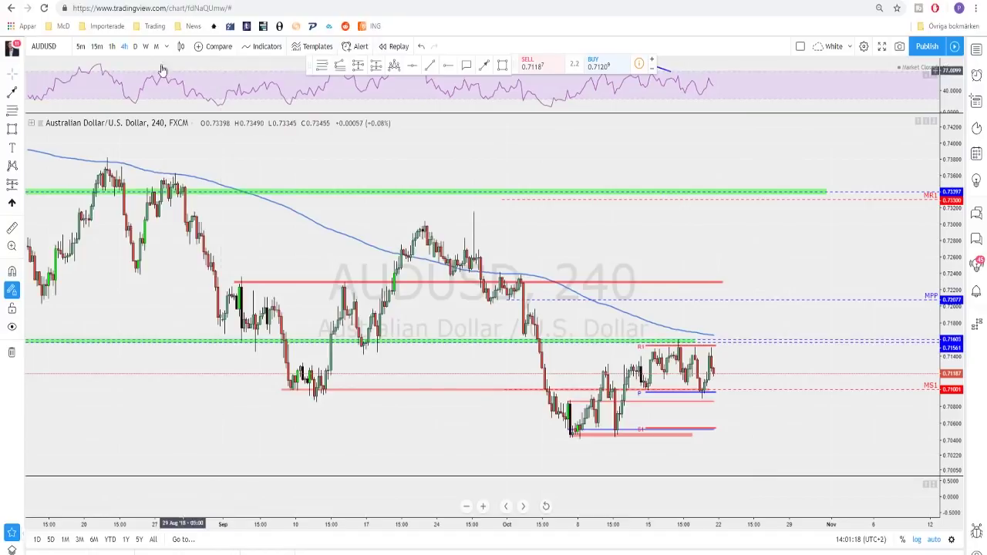
left_click(135, 46)
scroll(637, 306, "up", 5)
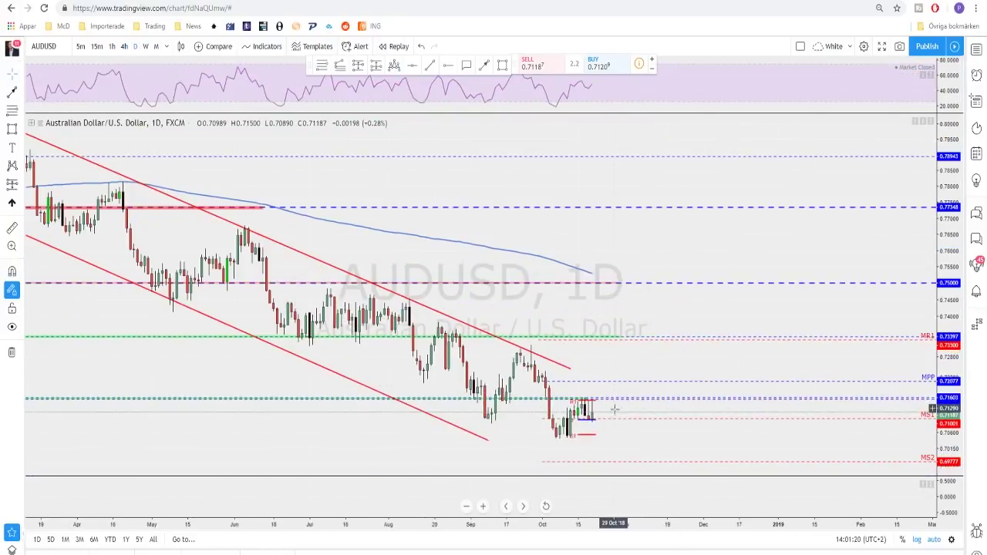
scroll(614, 430, "up", 2)
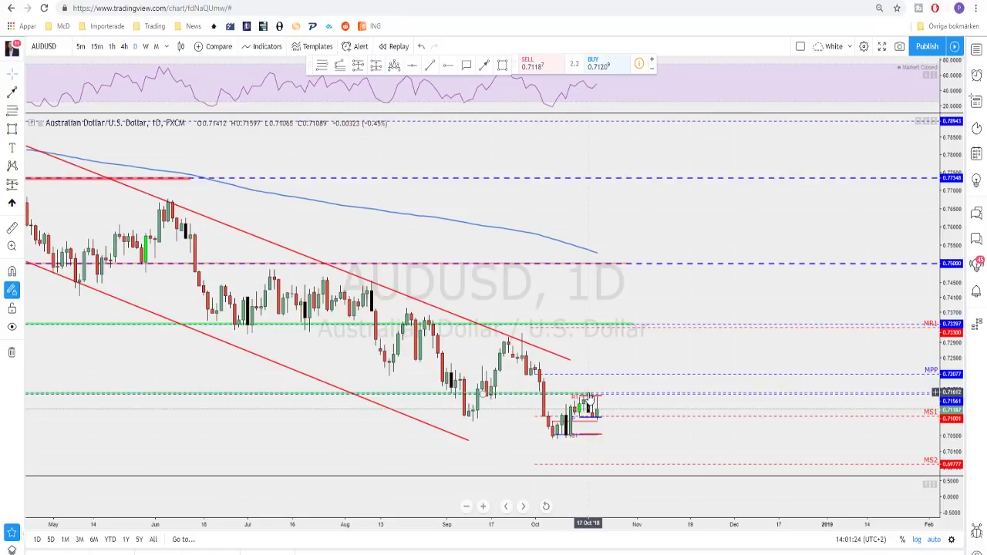
scroll(589, 398, "up", 2)
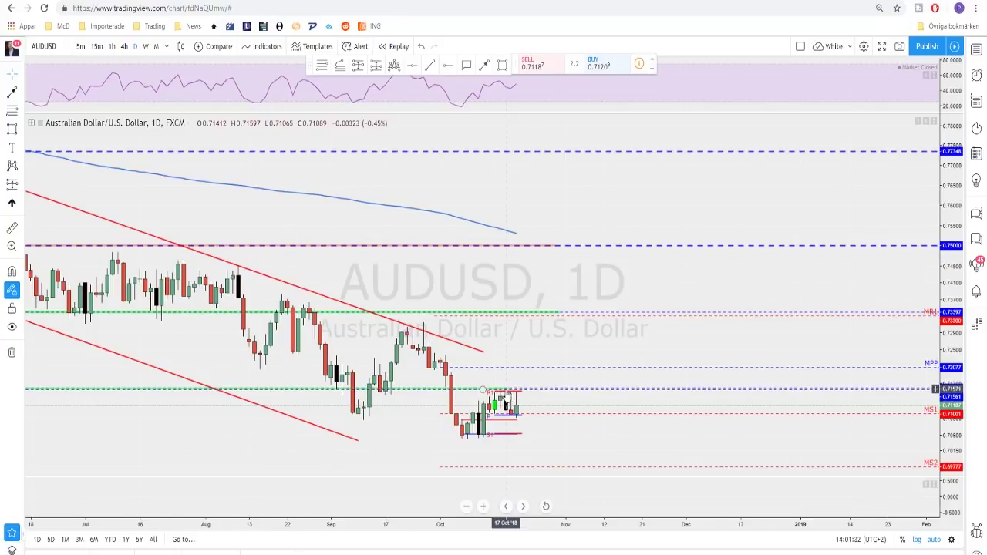
left_click_drag(507, 395, 554, 397)
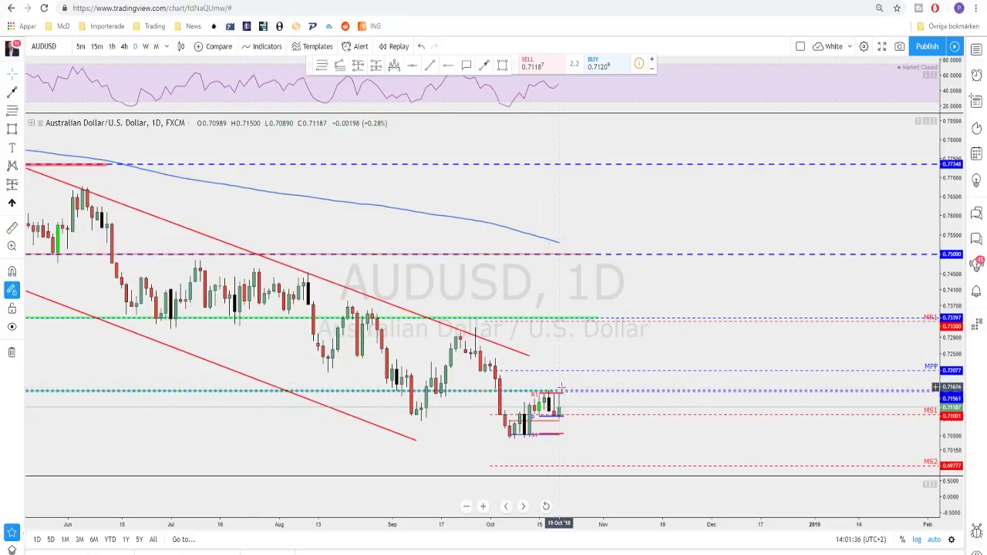
Return to the 4-hour chart and shade October's two consolidation ranges with rectangles, about 0.7046 to 0.7100 and 0.7100 to 0.7153.
left_click(124, 46)
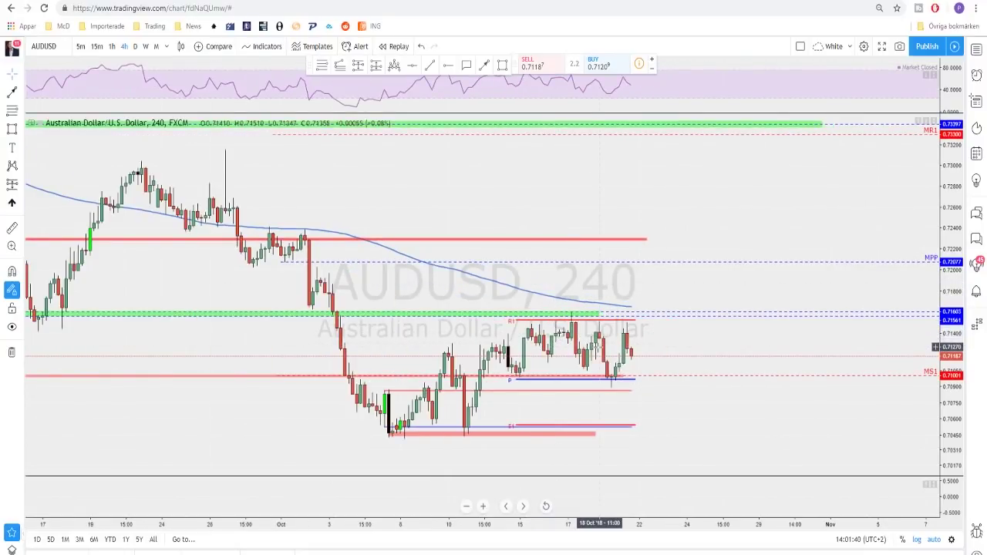
left_click(504, 67)
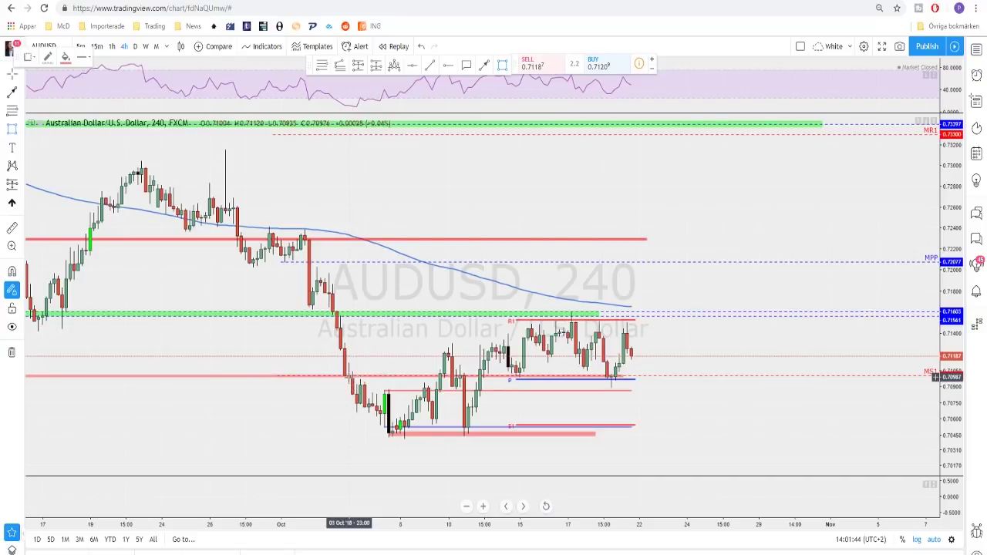
left_click(348, 376)
left_click(596, 433)
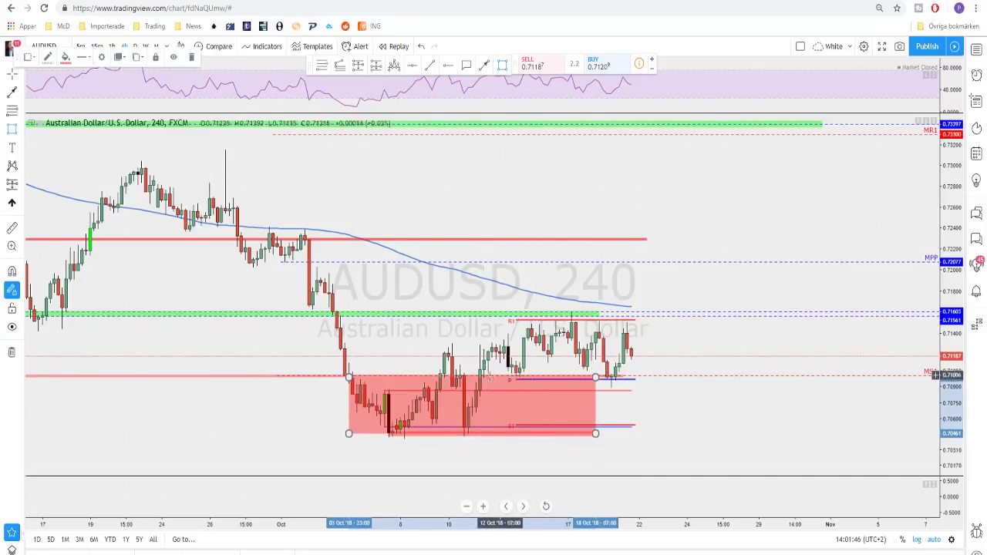
left_click(492, 376)
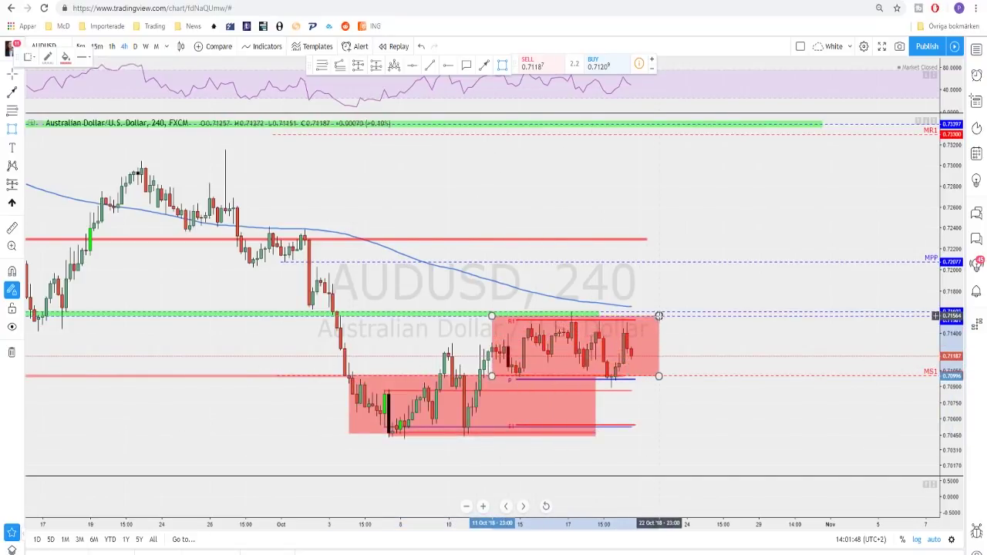
left_click(664, 319)
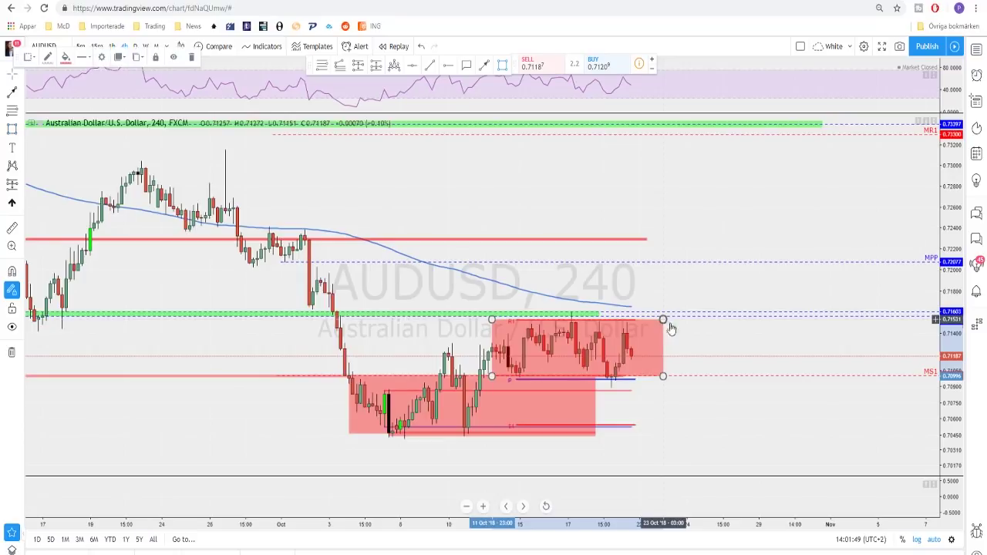
Delete both red rectangles shading the October consolidation ranges on AUDUSD.
left_click(595, 414)
key("Delete")
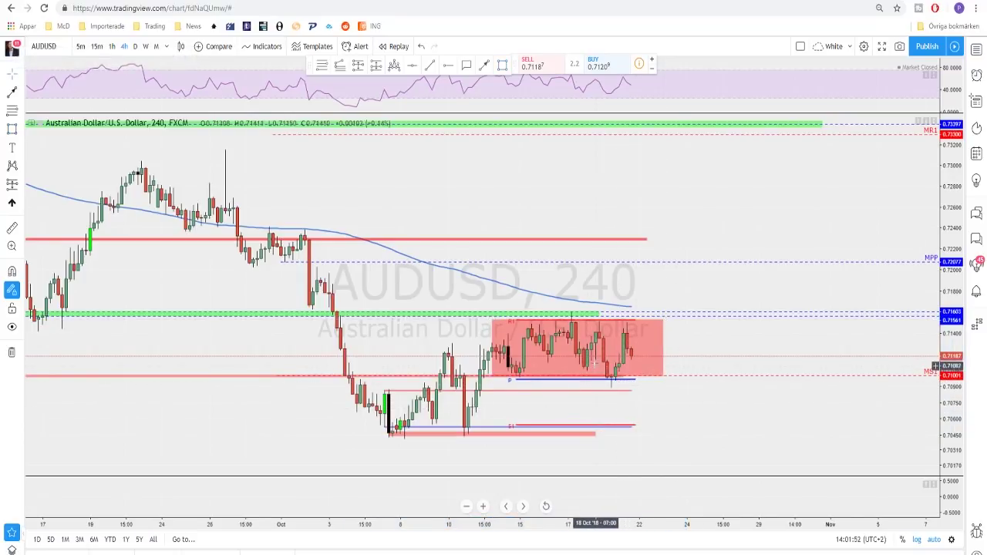
scroll(596, 363, "down", 1)
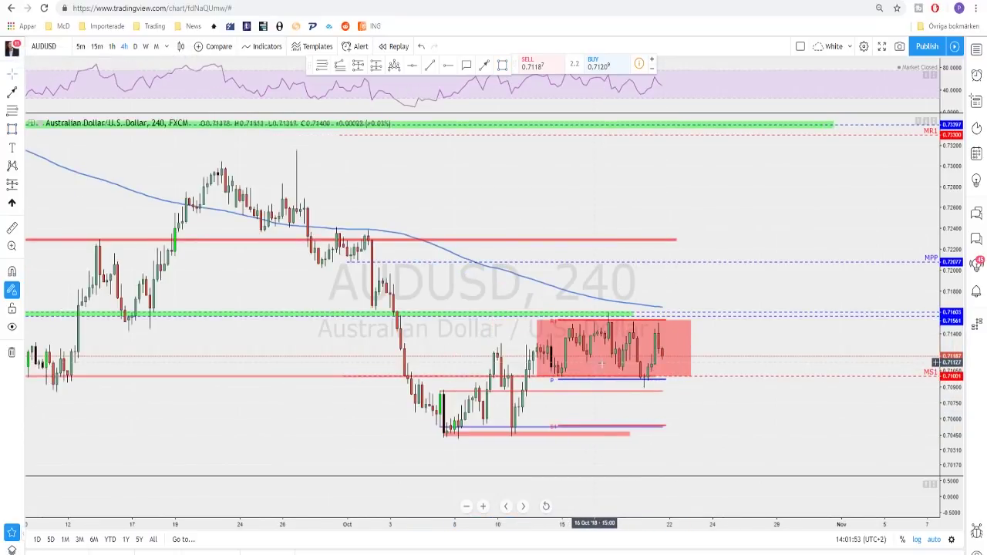
left_click(692, 355)
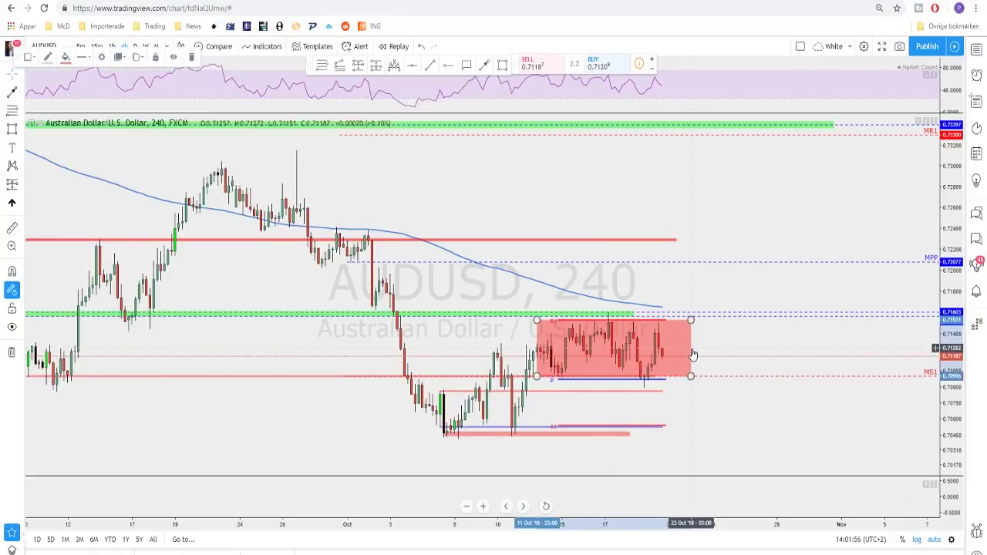
key("Delete")
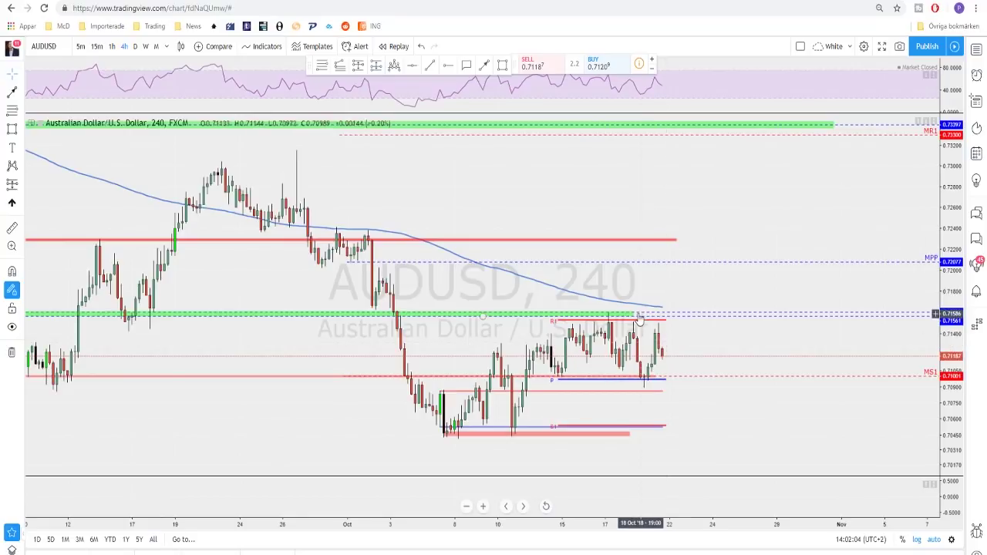
Extend the green zone near 0.7160 forward in time to about the end of October.
left_click_drag(633, 316, 813, 312)
left_click(770, 298)
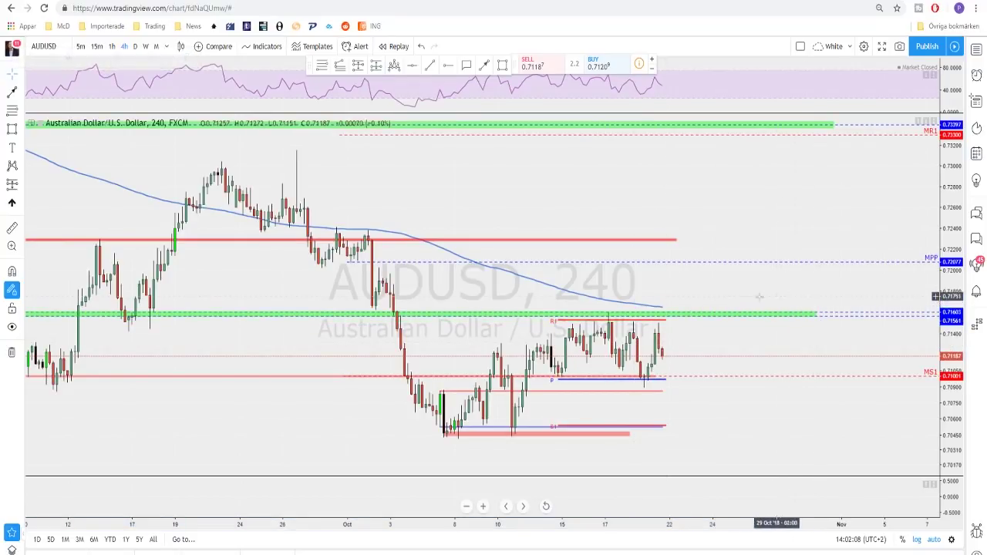
Draw projected arrows between the 0.7100 and 0.7160 zones, with breakout paths down to about 0.7045 and up to about 0.7230.
scroll(712, 287, "down", 2)
left_click(484, 65)
left_click_drag(715, 359, 725, 389)
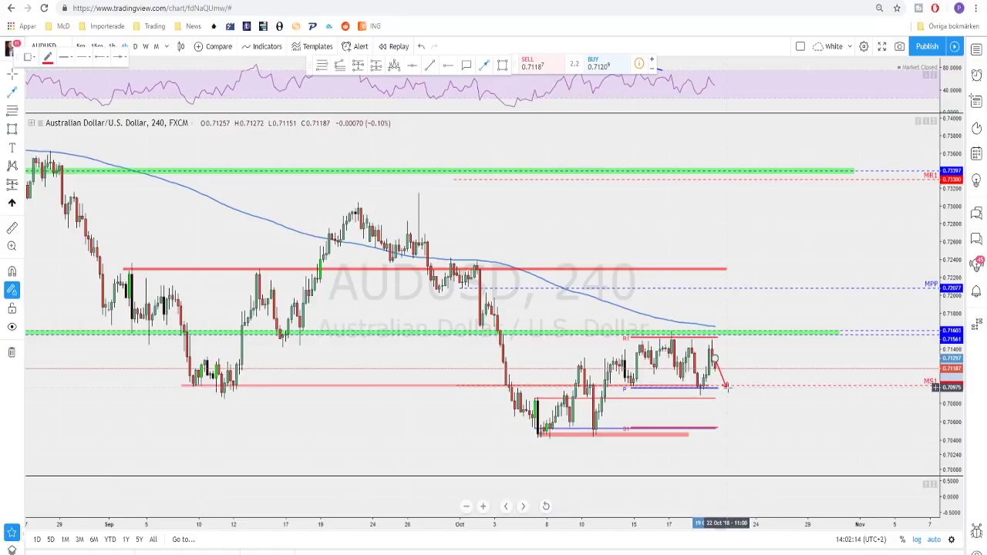
left_click_drag(726, 386, 741, 332)
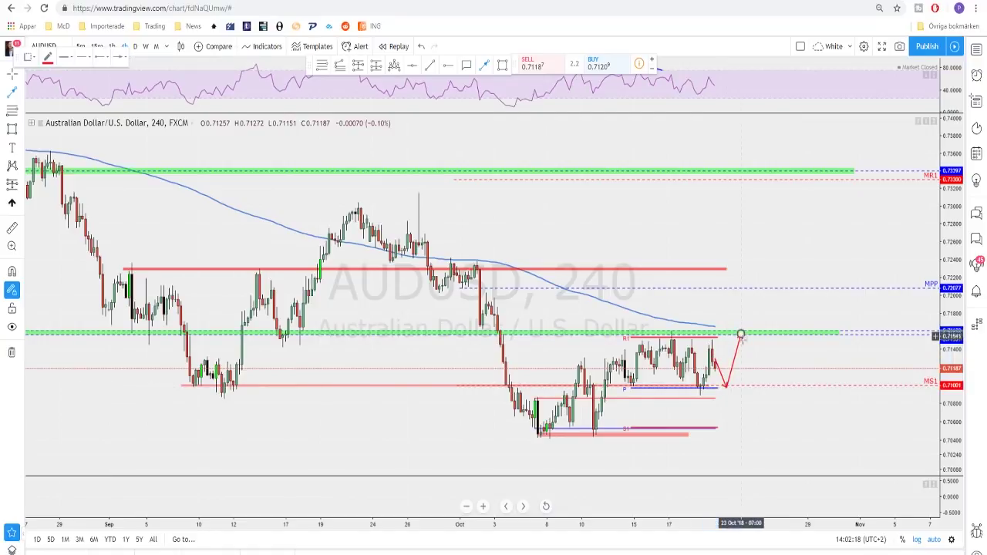
left_click(729, 383)
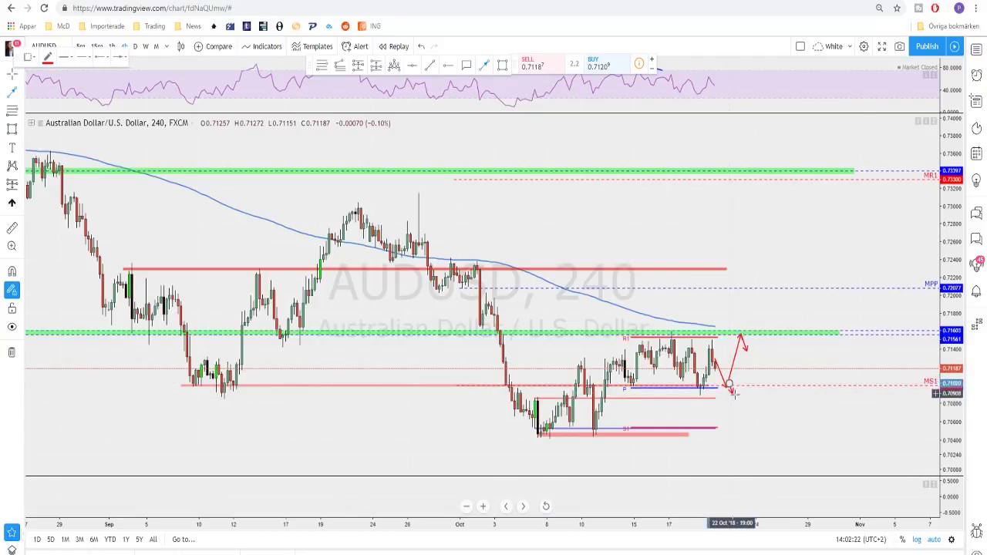
mouse_move(736, 401)
left_mouse_down()
mouse_move(745, 390)
mouse_move(765, 434)
left_mouse_up()
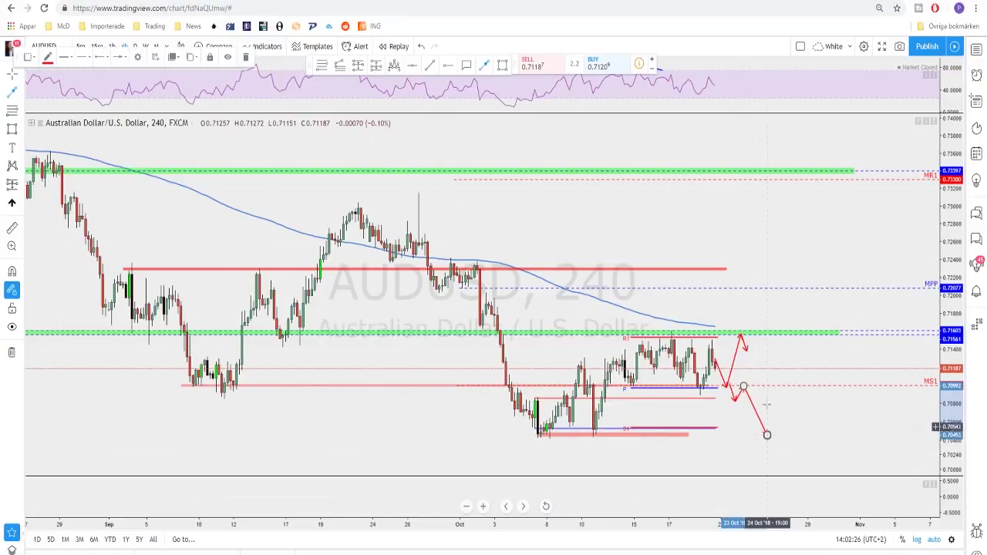
mouse_move(728, 337)
left_mouse_down()
mouse_move(738, 317)
mouse_move(750, 338)
mouse_move(775, 270)
left_mouse_up()
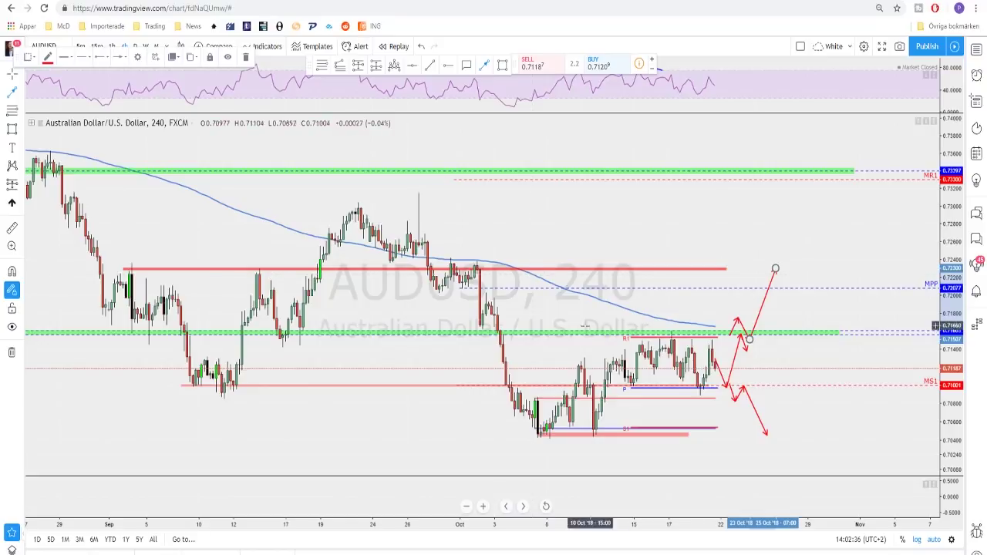
Delete all projected arrows from the 4-hour AUDUSD chart.
left_click(735, 399)
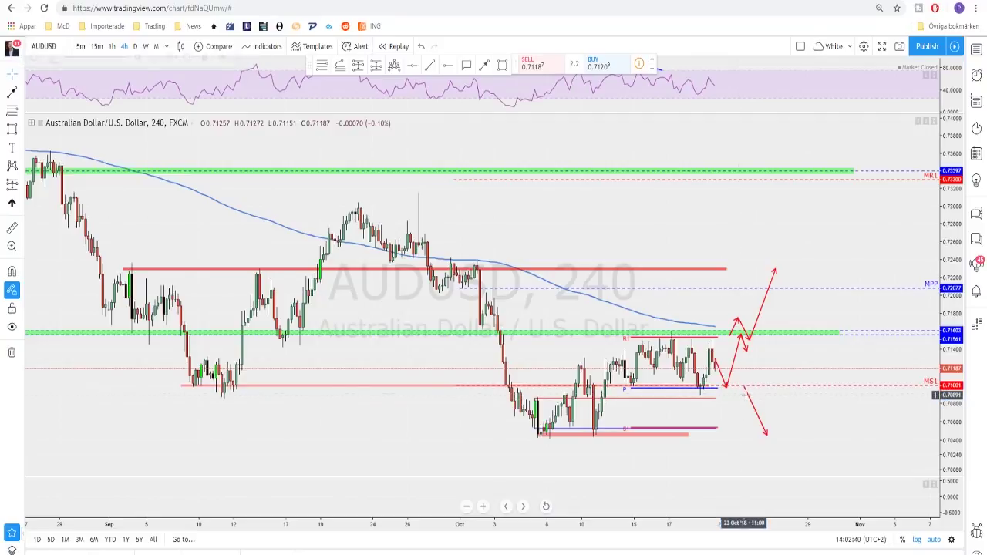
left_click(749, 403)
key("Delete")
left_click(745, 347)
key("Delete")
left_click(737, 353)
key("Delete")
left_click(722, 373)
key("Delete")
left_click(737, 323)
key("Delete")
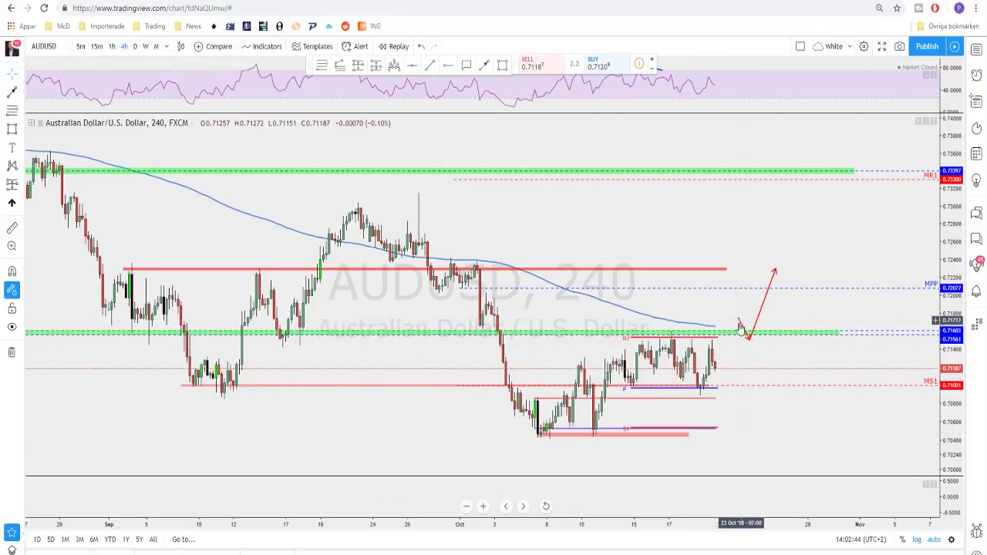
left_click(745, 330)
key("Delete")
left_click(759, 321)
key("Delete")
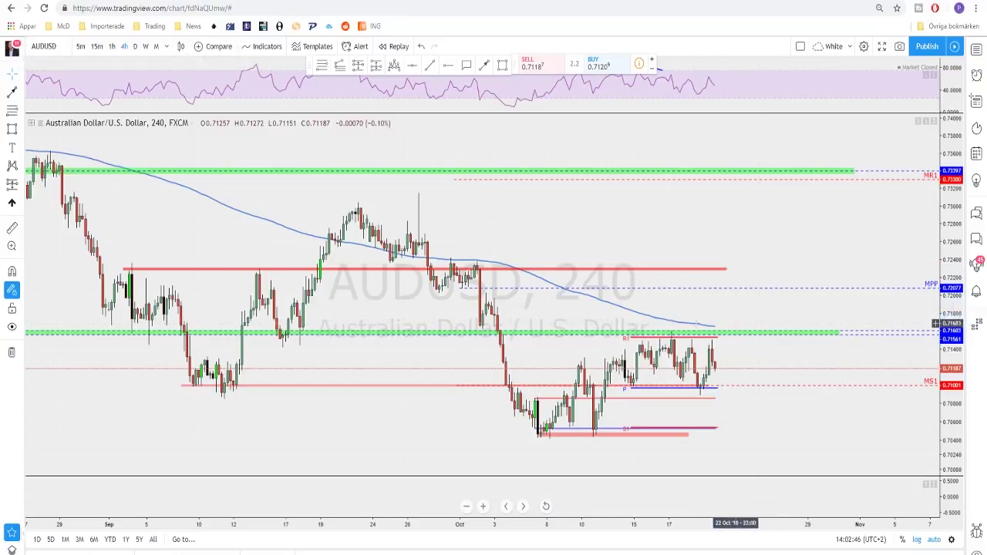
Review AUDUSD's descending channel and recent price action on the daily chart.
left_click(135, 47)
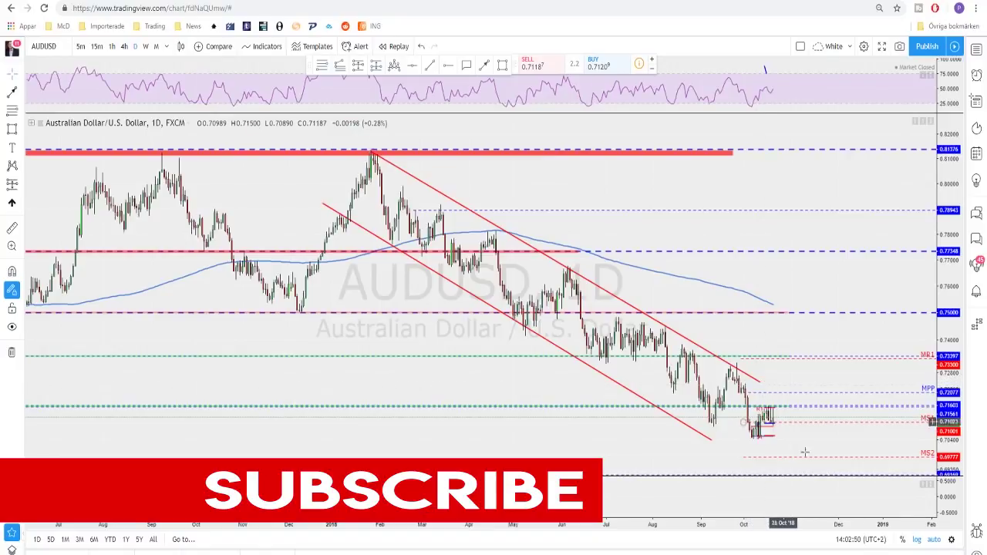
scroll(774, 412, "up", 3)
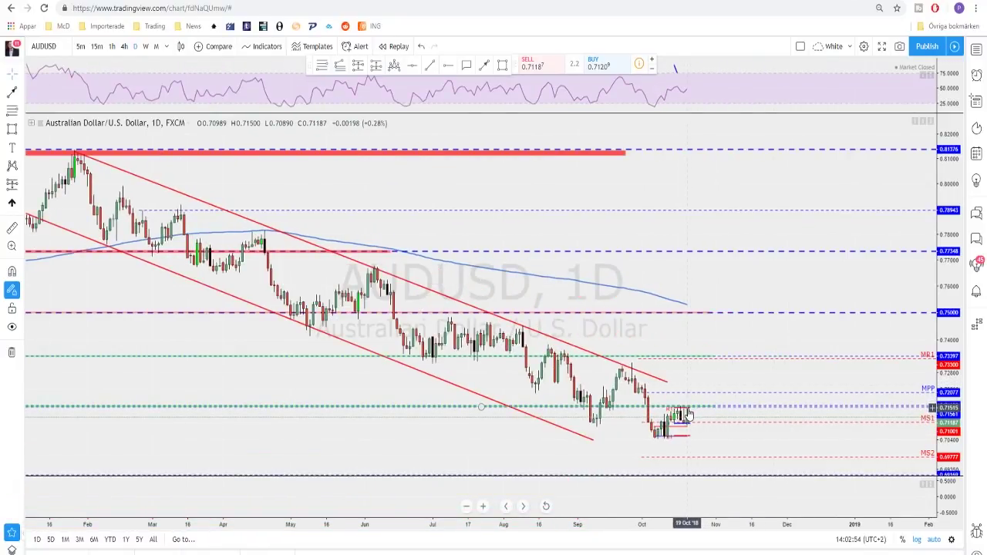
scroll(688, 414, "down", 3)
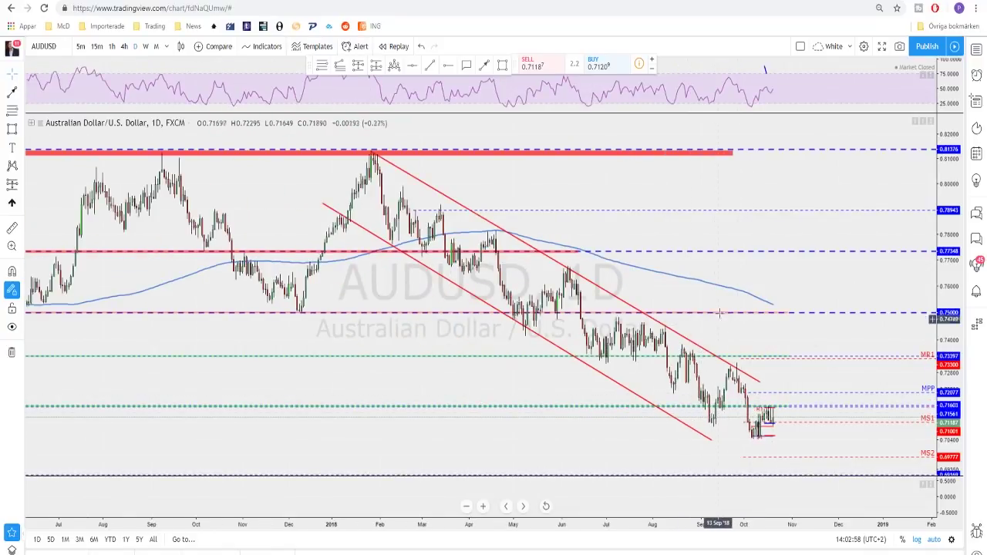
Open USDCAD and examine its recent swings on the daily and weekly charts.
key("Down")
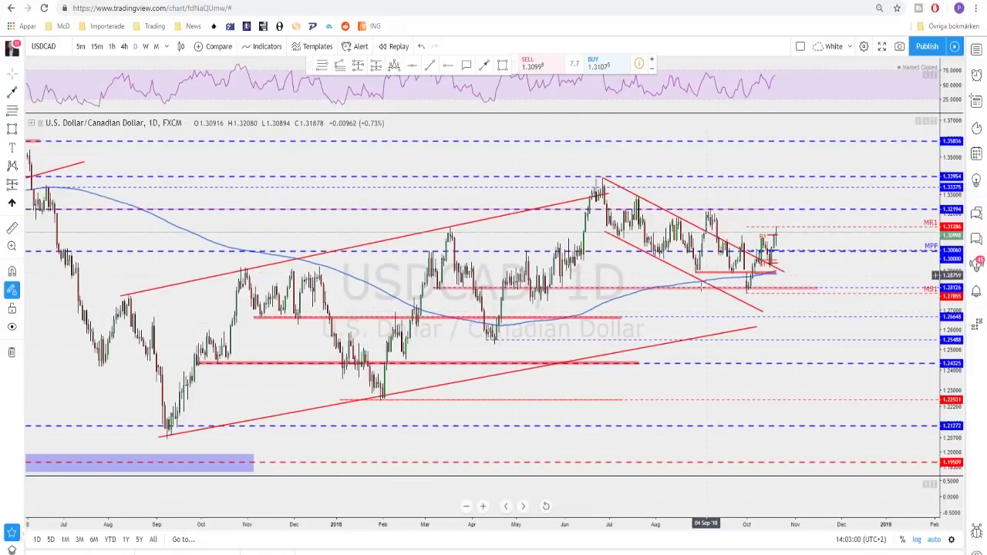
scroll(699, 304, "up", 2)
scroll(700, 303, "up", 2)
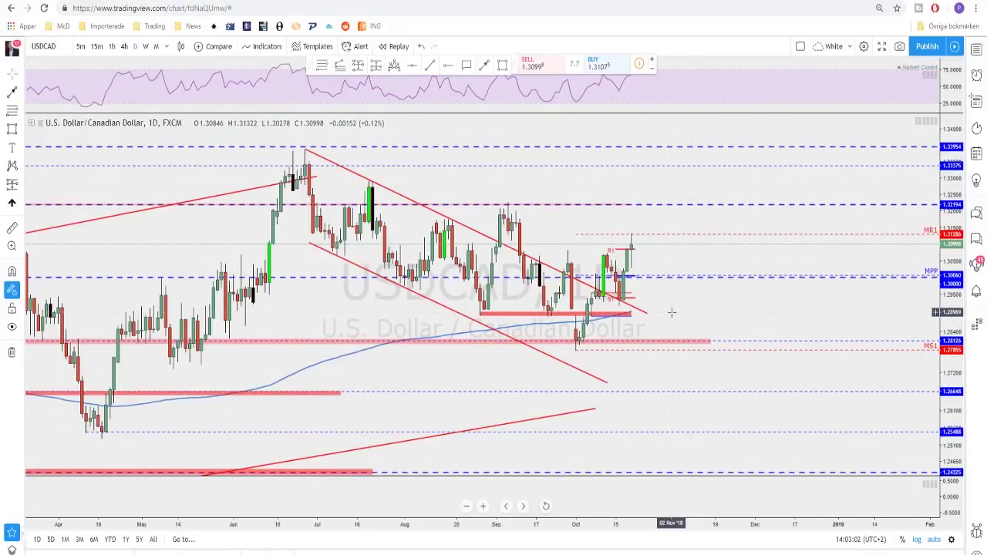
scroll(671, 313, "up", 2)
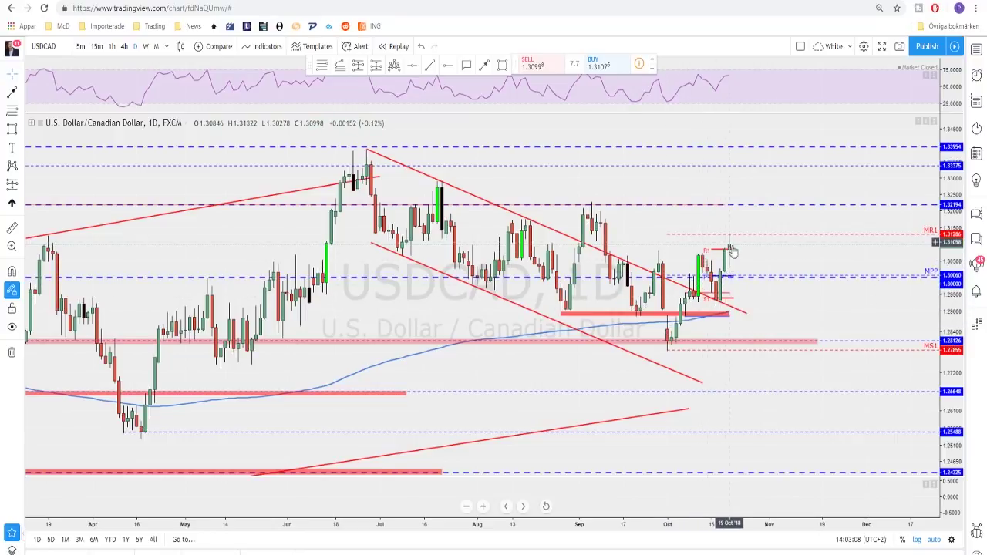
left_click(150, 46)
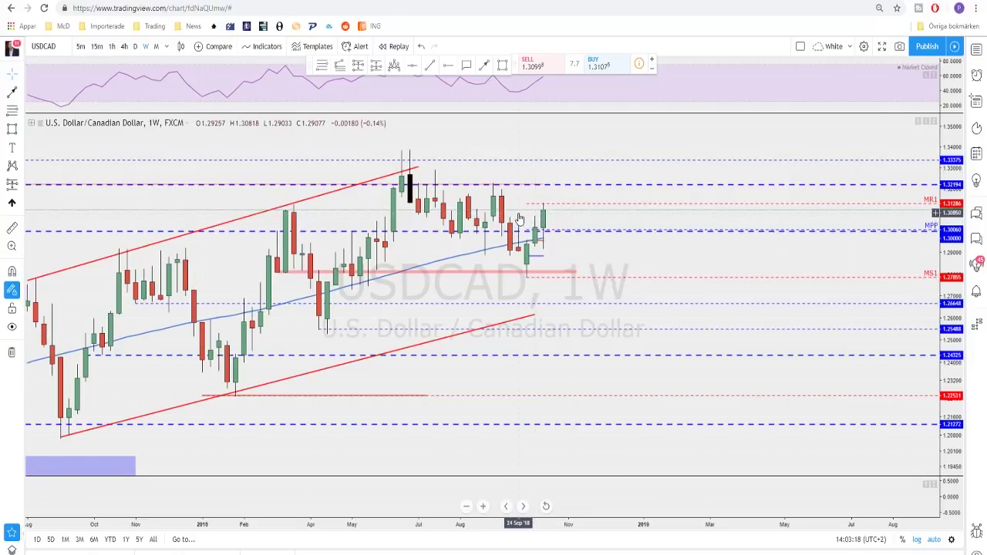
scroll(527, 210, "down", 1)
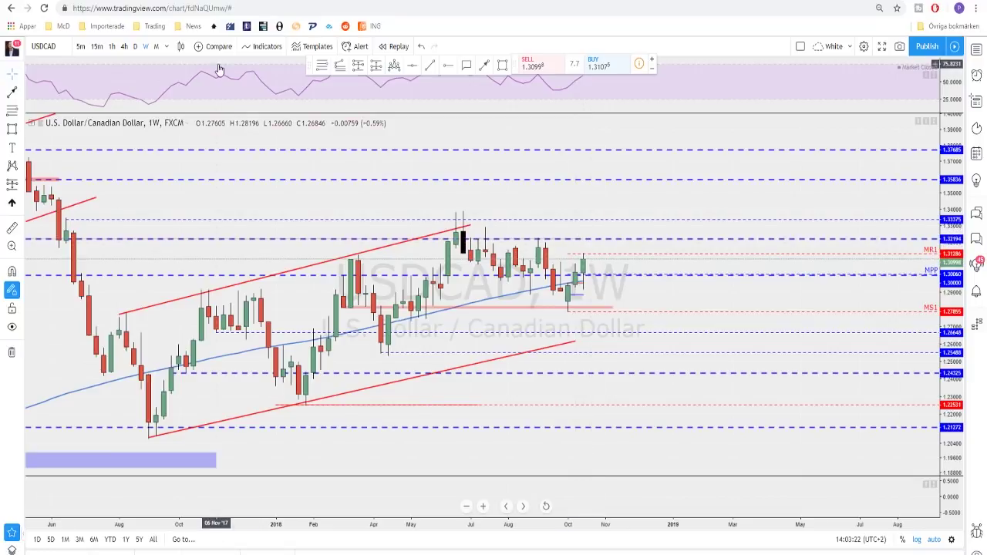
Mark an inverse Head and Shoulders pattern on the USDCAD daily chart, with shoulders near 1.2885 and the head near 1.2785.
left_click(136, 47)
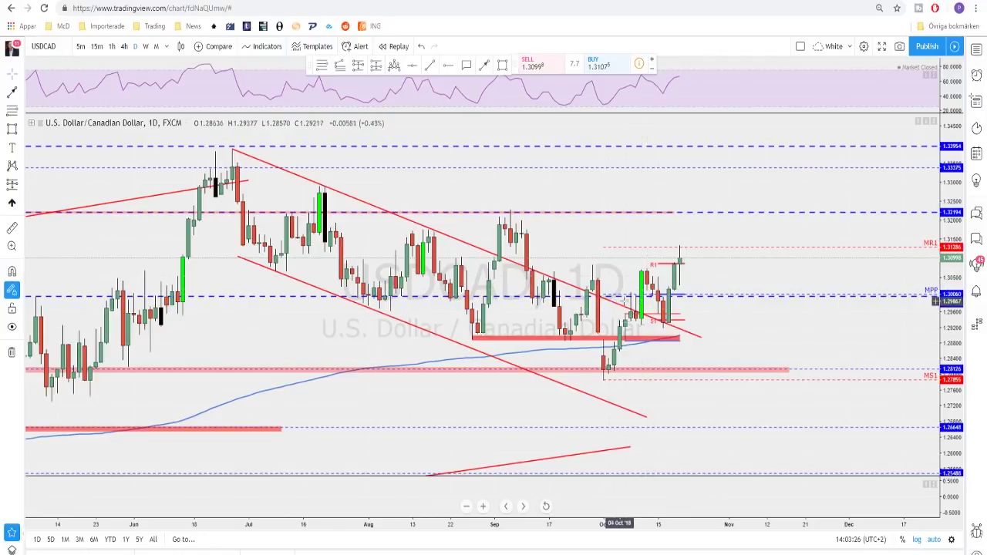
left_click(13, 167)
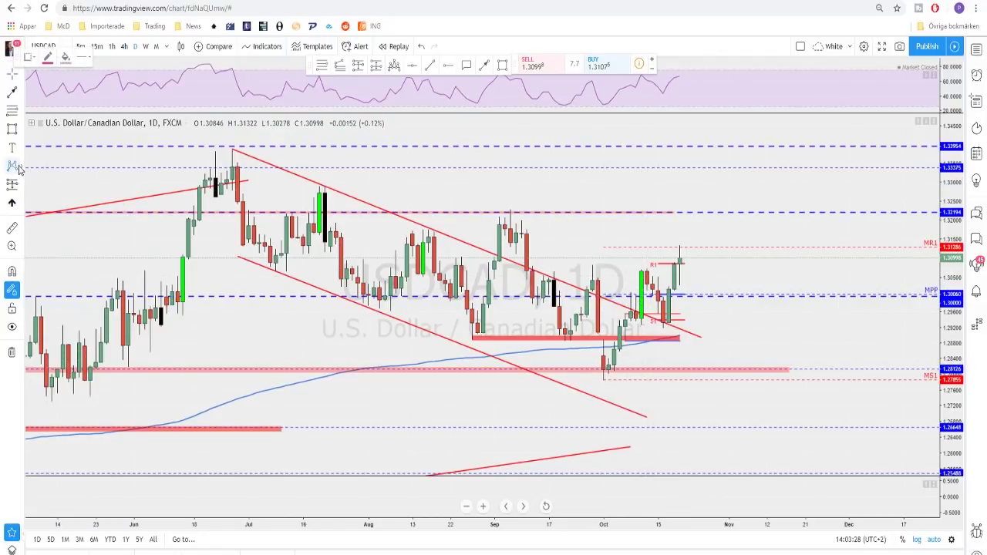
left_click(21, 170)
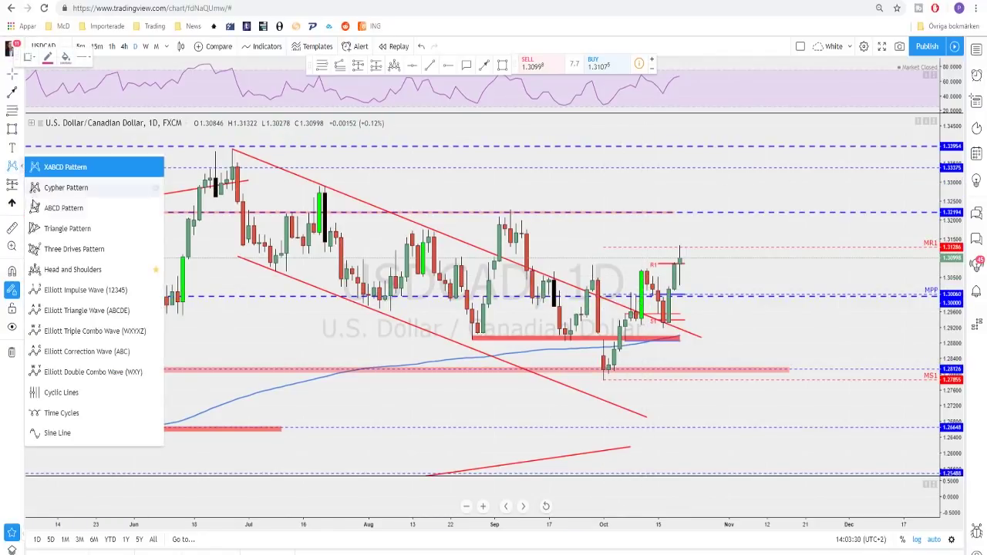
left_click(78, 267)
left_click(548, 270)
left_click(570, 342)
left_click(593, 270)
left_click(614, 379)
left_click(641, 274)
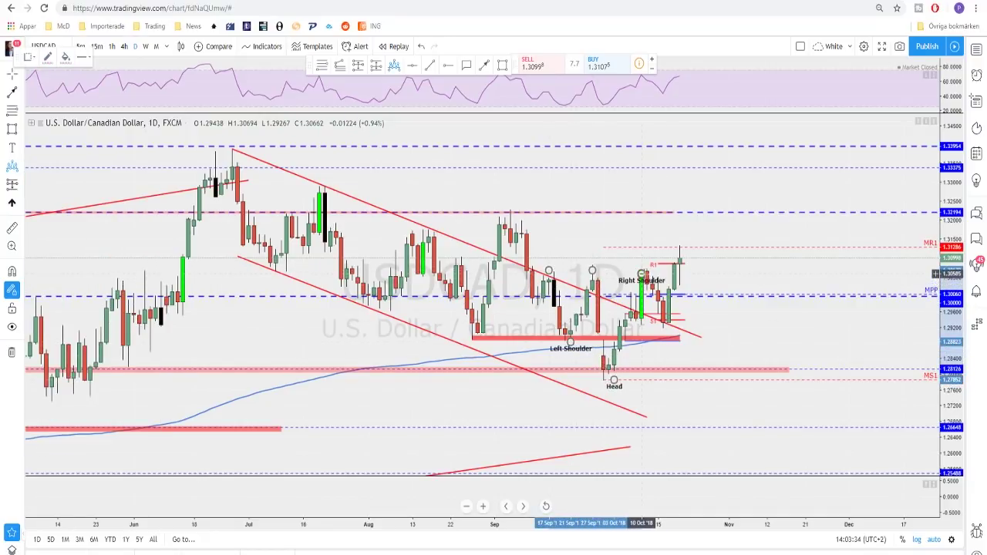
left_click(674, 336)
left_click(691, 295)
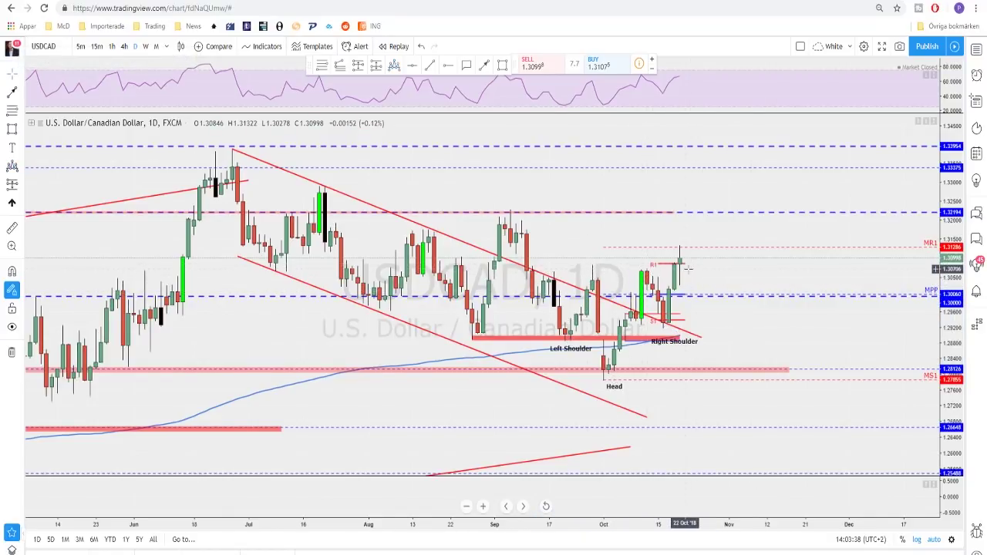
Draw a projected arrow on the USDCAD daily chart from about 1.3099 up to the 1.3220 zone.
scroll(674, 274, "up", 1)
scroll(669, 262, "down", 1)
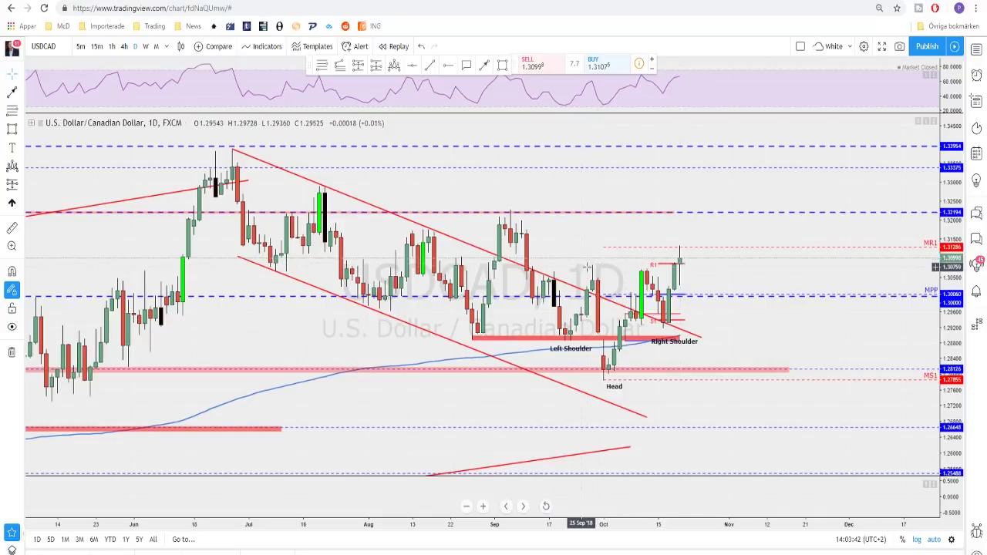
left_click(486, 67)
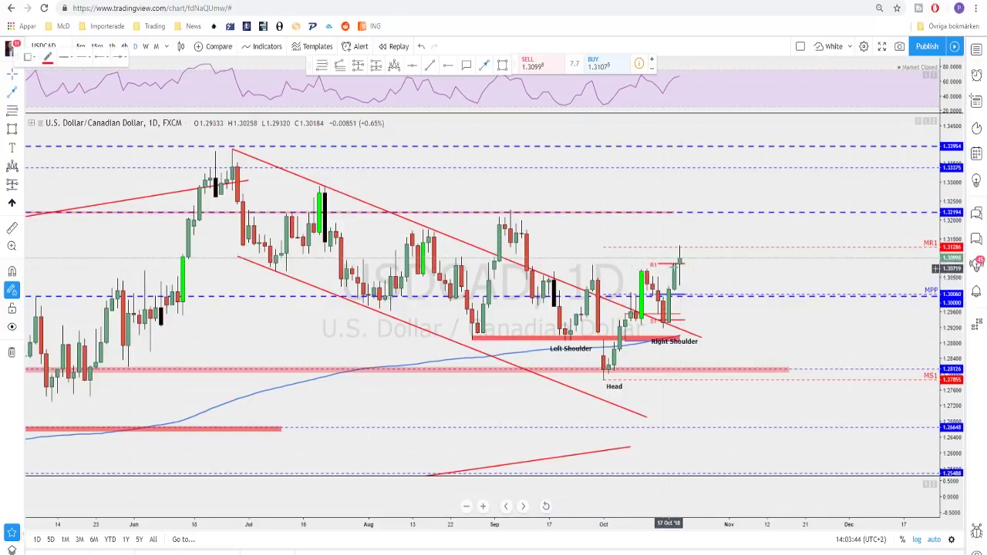
left_click(680, 258)
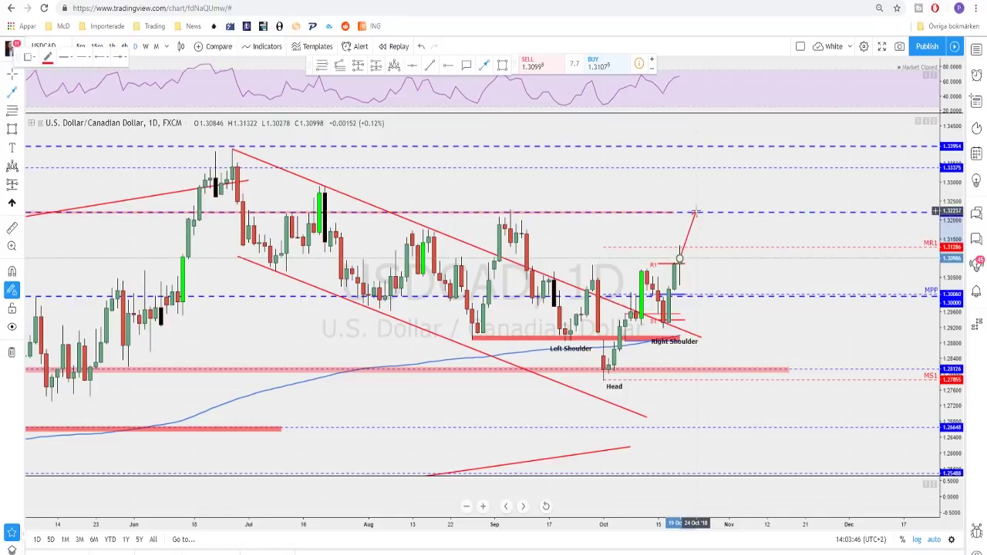
left_click(695, 211)
left_click(707, 236)
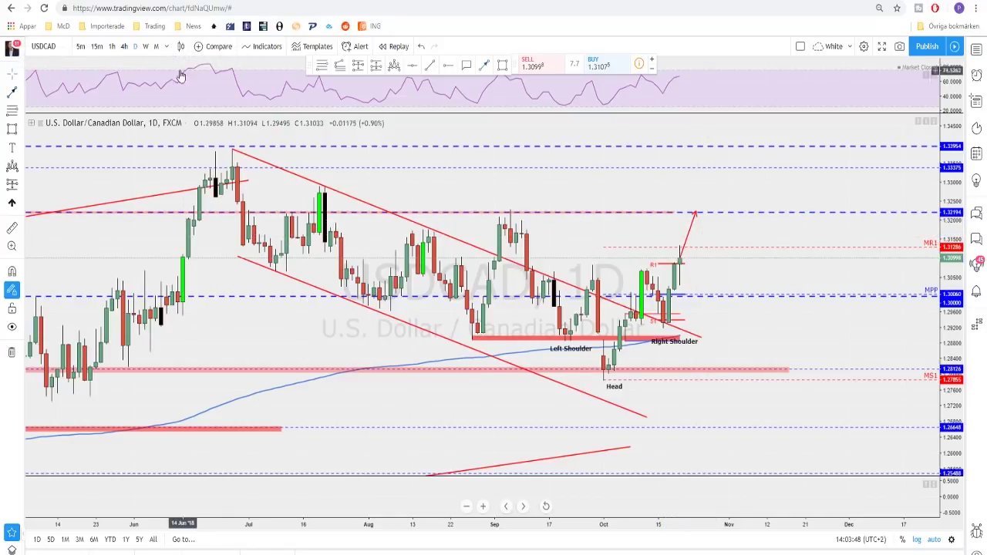
Delete all projected arrows from the 4-hour USDCAD chart.
left_click(125, 47)
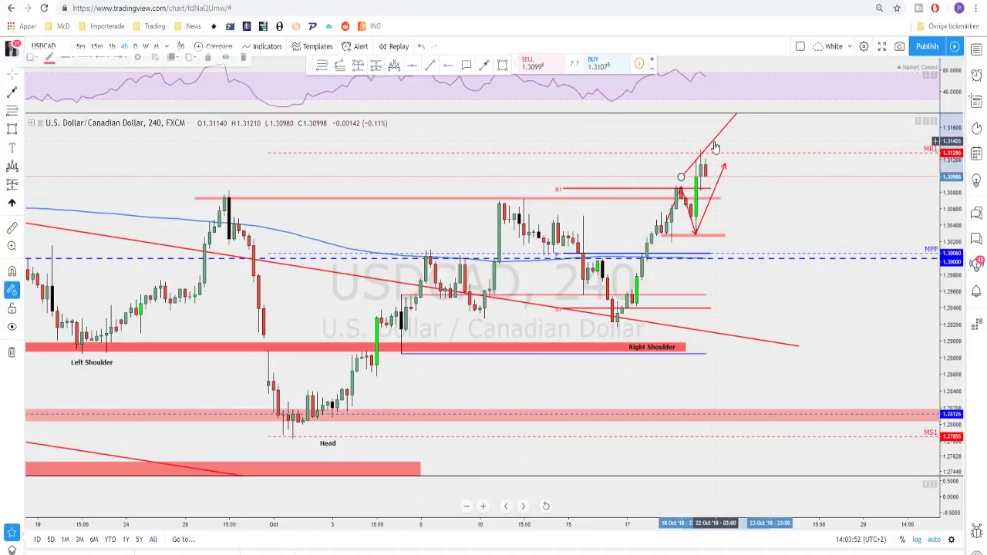
scroll(725, 166, "down", 1)
scroll(725, 166, "down", 2)
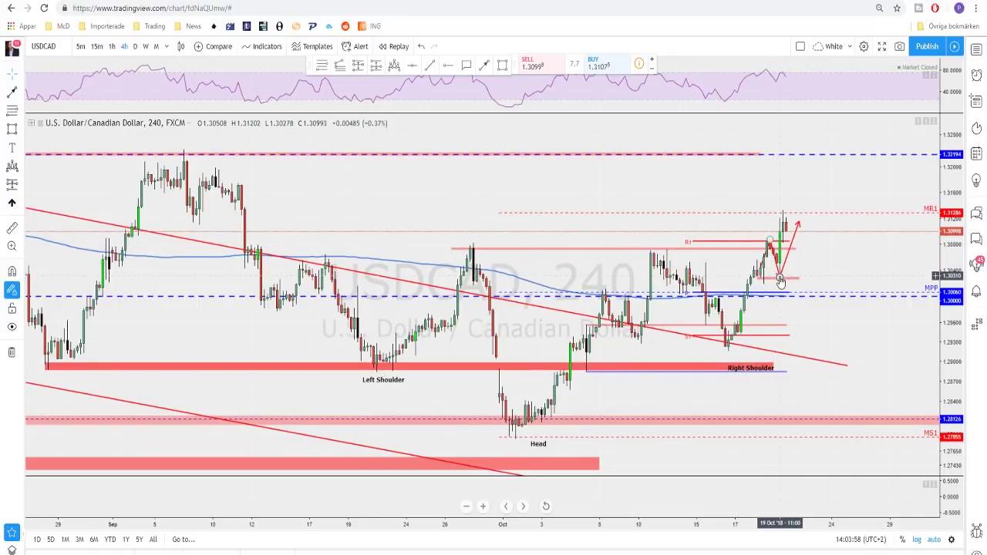
scroll(848, 260, "down", 2)
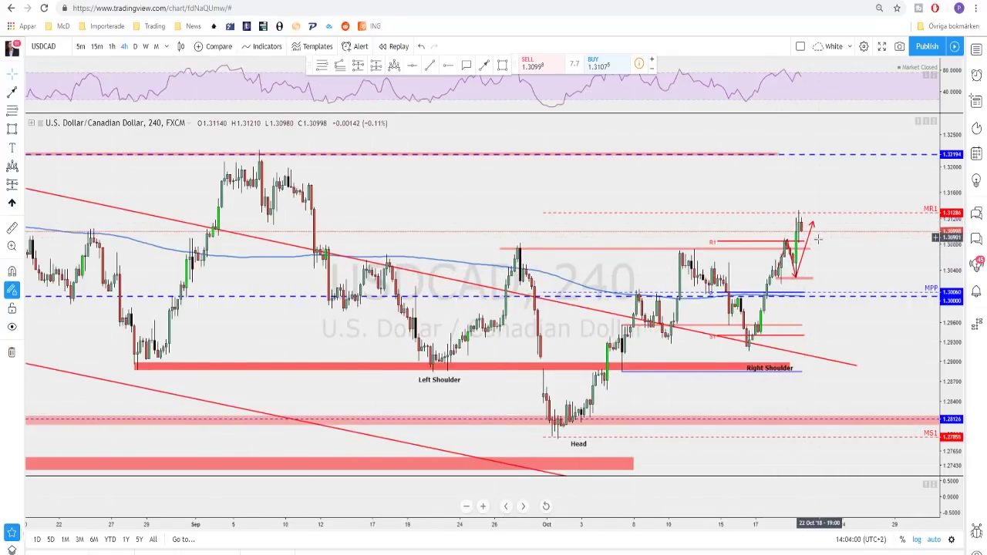
left_click_drag(851, 259, 740, 237)
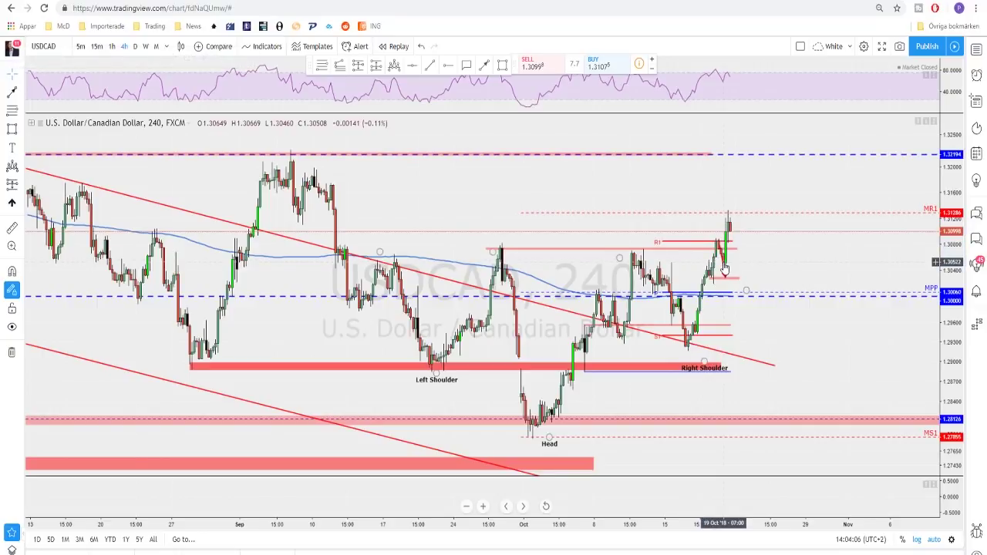
scroll(742, 268, "up", 2)
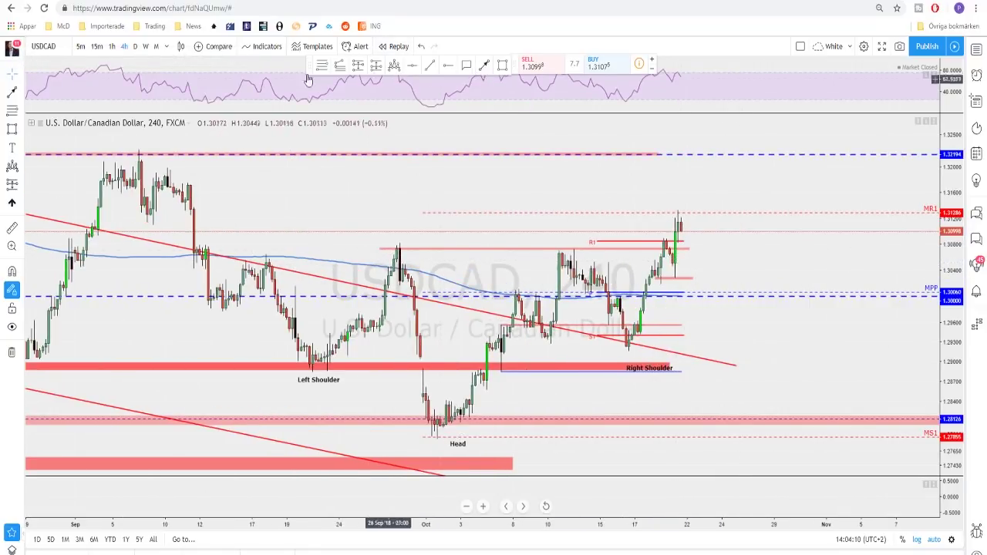
Draw projected arrows on the 1-hour USDCAD chart from about 1.3118 down to 1.3072, and up to about 1.3150.
left_click(113, 46)
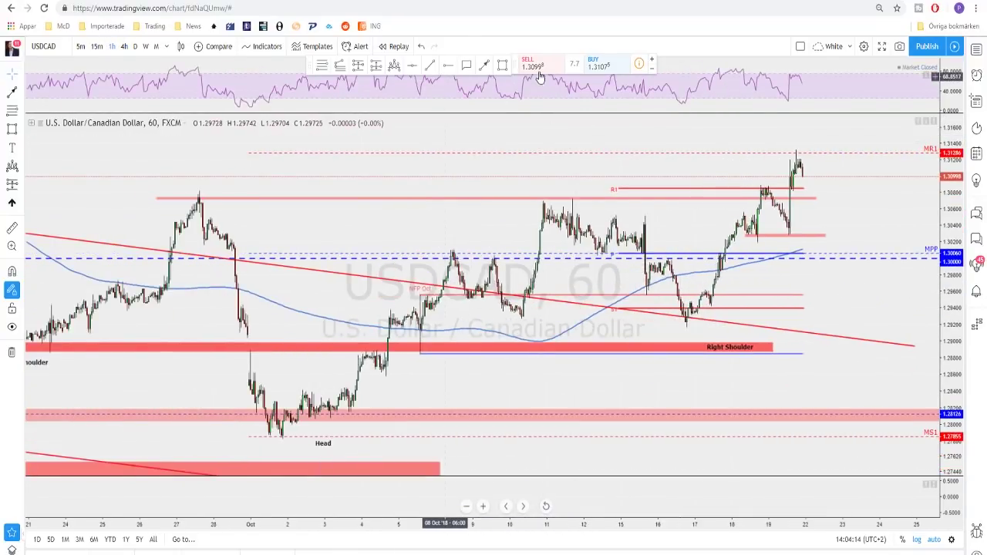
left_click(798, 164)
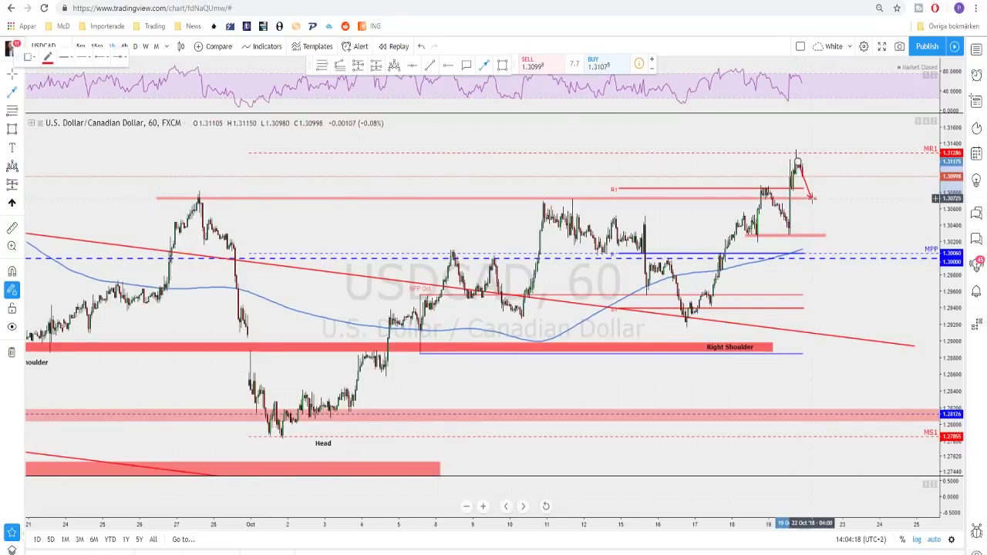
left_click(812, 199)
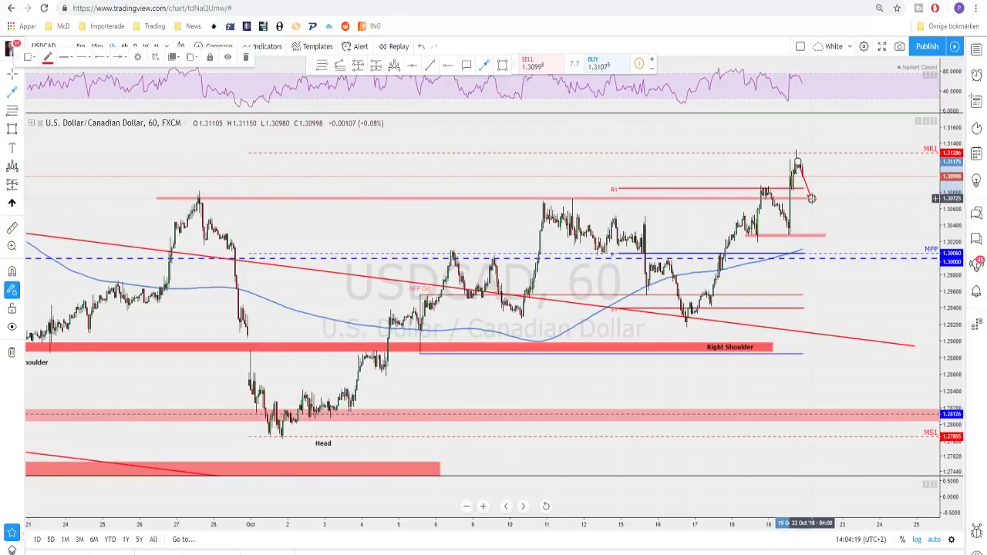
double_click(839, 135)
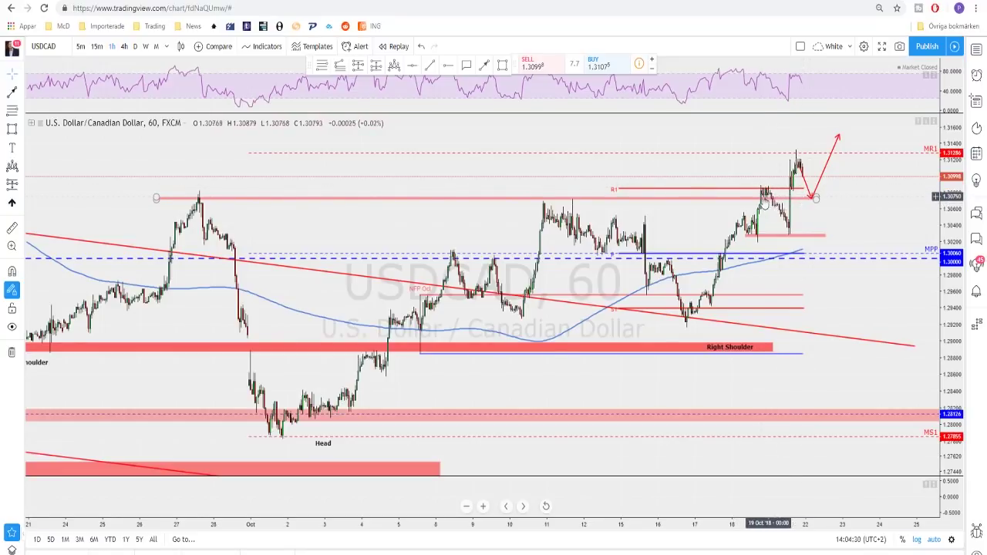
Reposition the long red zone on the 1-hour USDCAD chart to about 1.3075.
left_click_drag(544, 198, 543, 202)
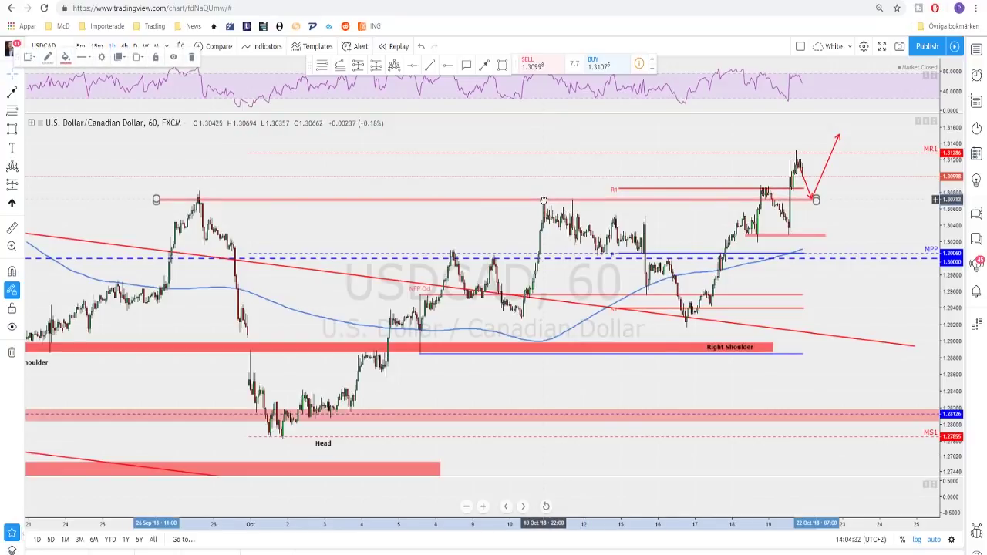
scroll(783, 204, "up", 1)
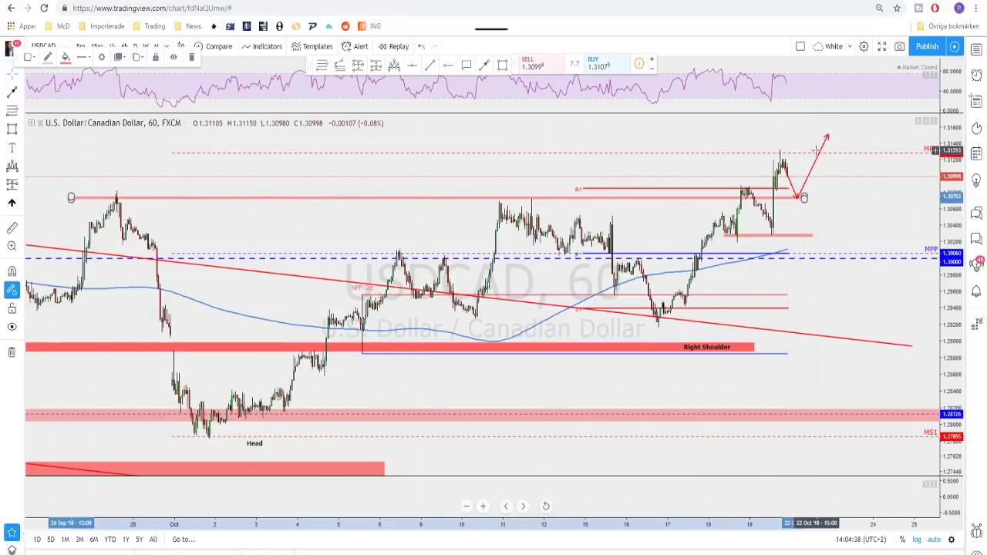
scroll(729, 180, "down", 1)
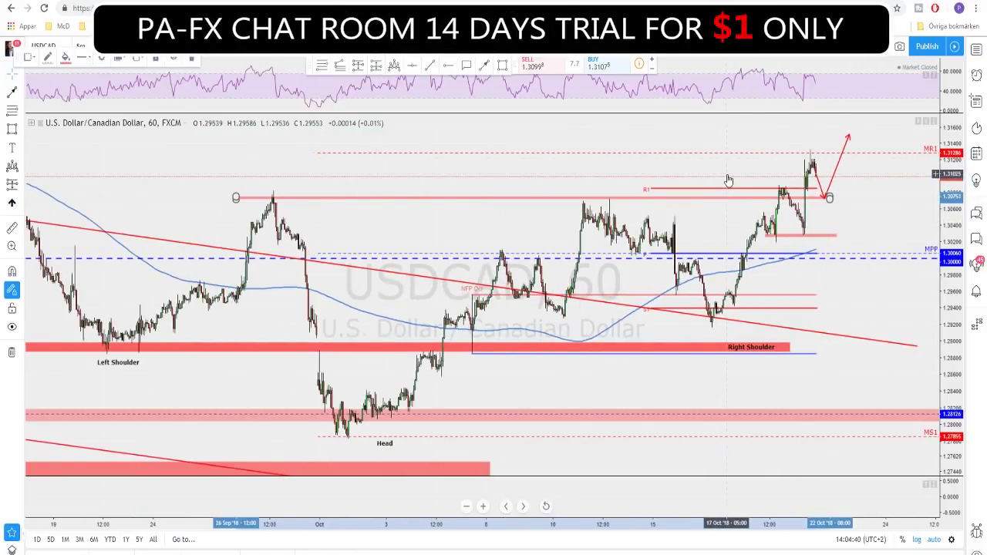
Open USDCHF and review its recent rally toward the red resistance zone on the daily chart.
key("Down")
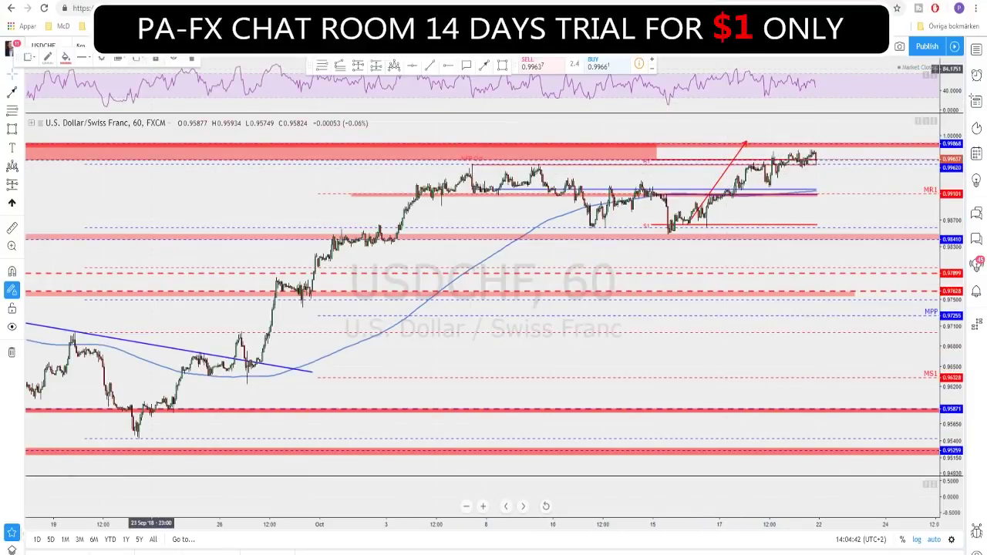
left_click(151, 45)
scroll(703, 255, "up", 5)
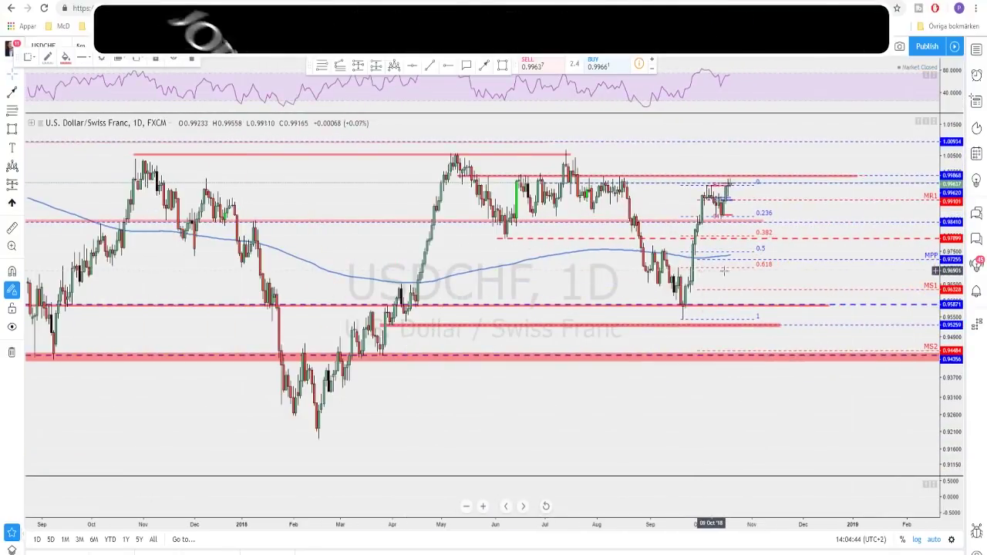
scroll(739, 263, "up", 1)
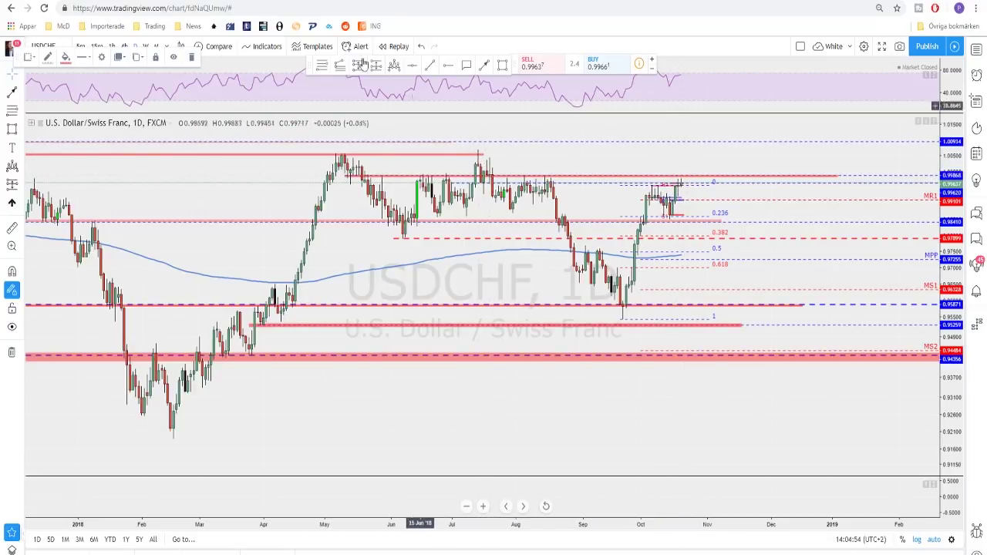
left_click(484, 65)
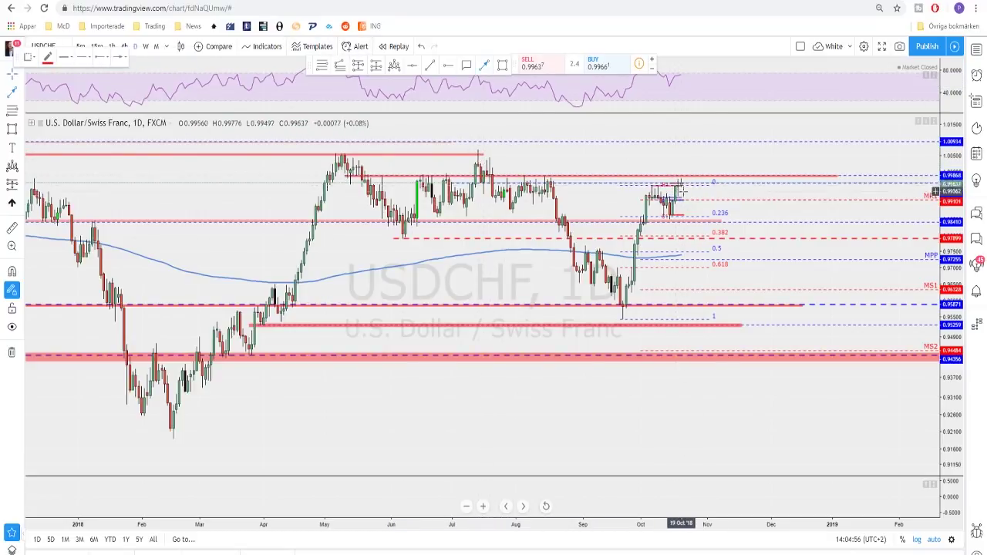
left_click(683, 185)
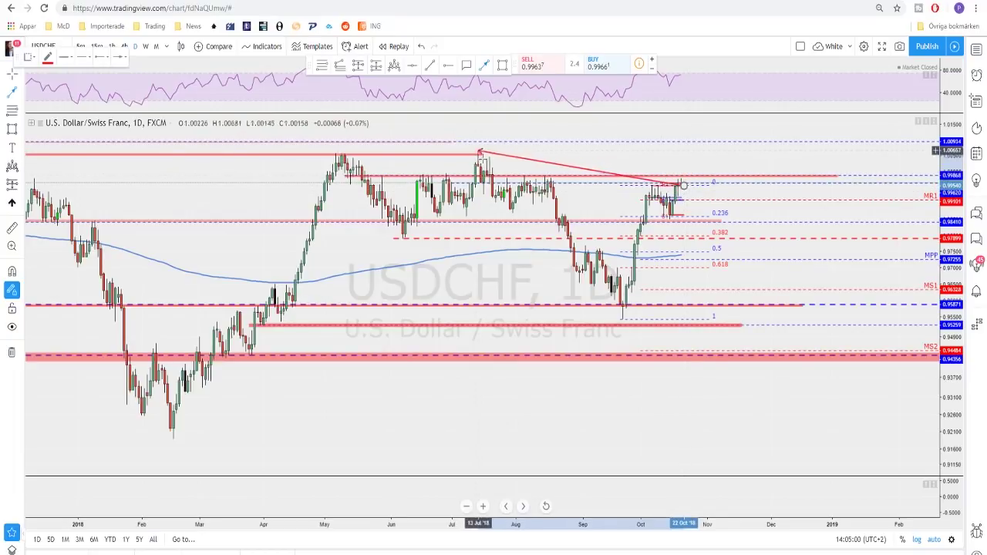
key("Escape")
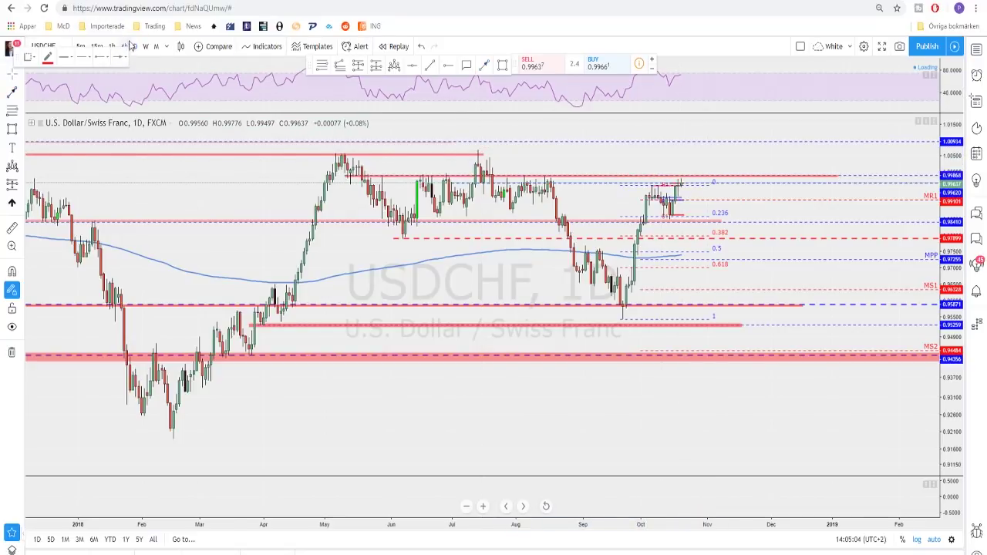
Switch USDCHF to the 4-hour chart and extend the red upward arrow to about 1.0007, above the resistance zone.
left_click(126, 46)
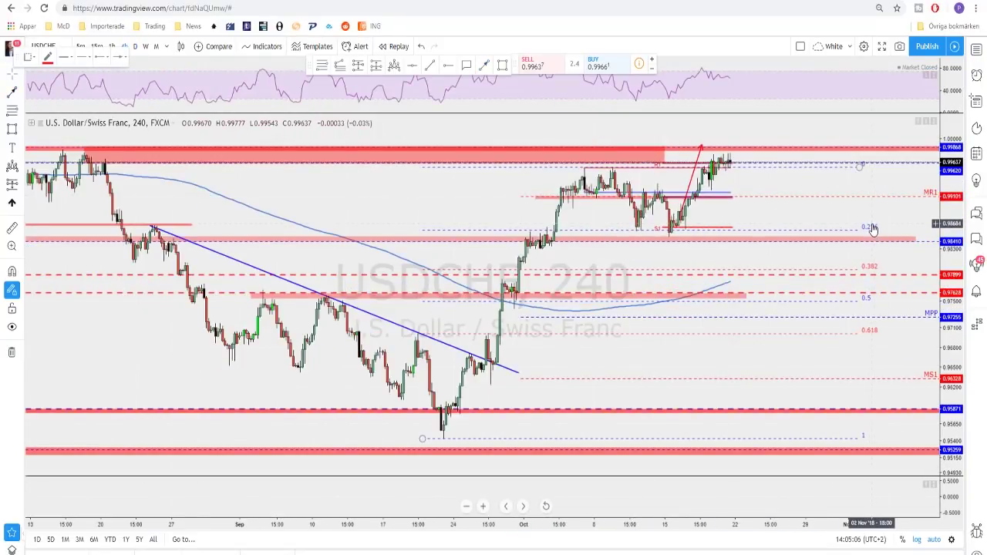
scroll(877, 256, "down", 2)
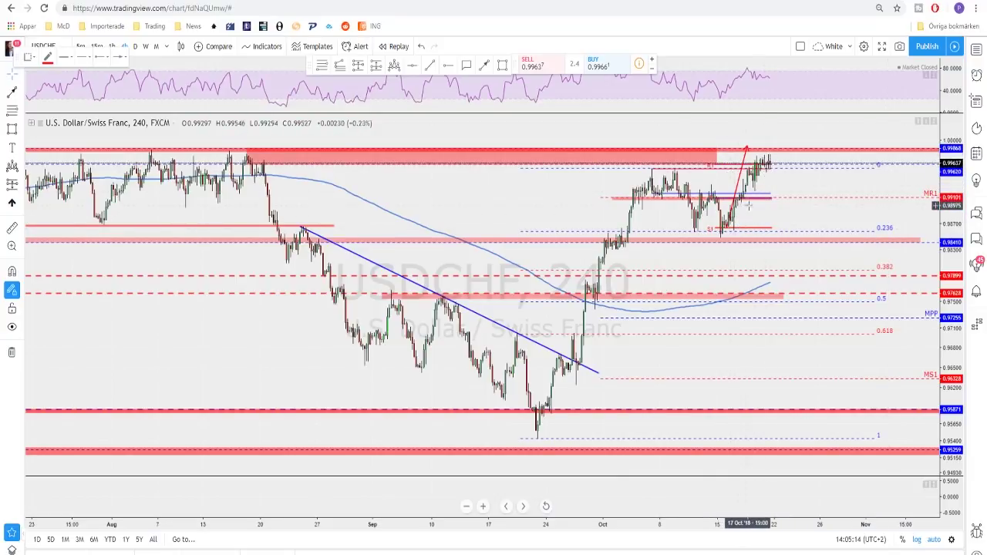
scroll(730, 171, "down", 3)
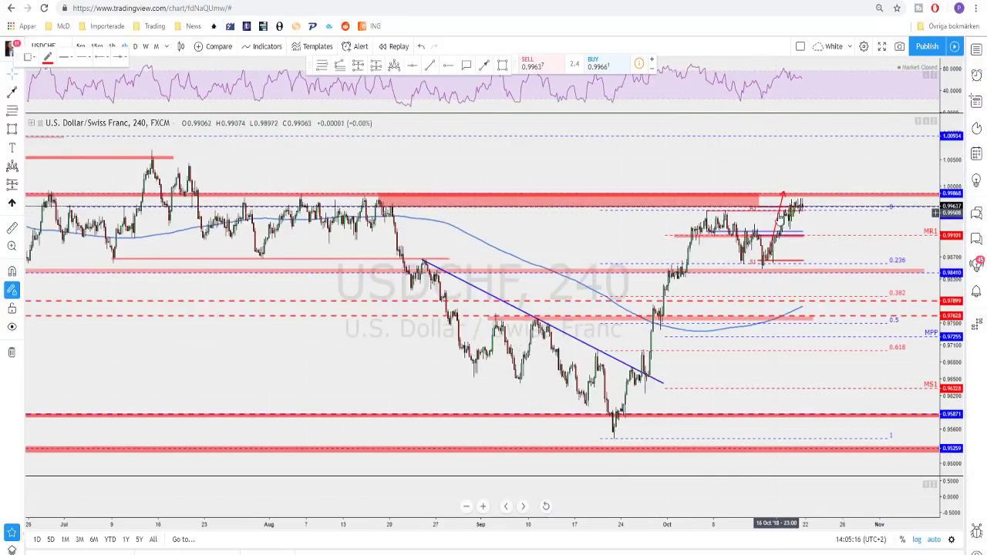
scroll(792, 218, "down", 2)
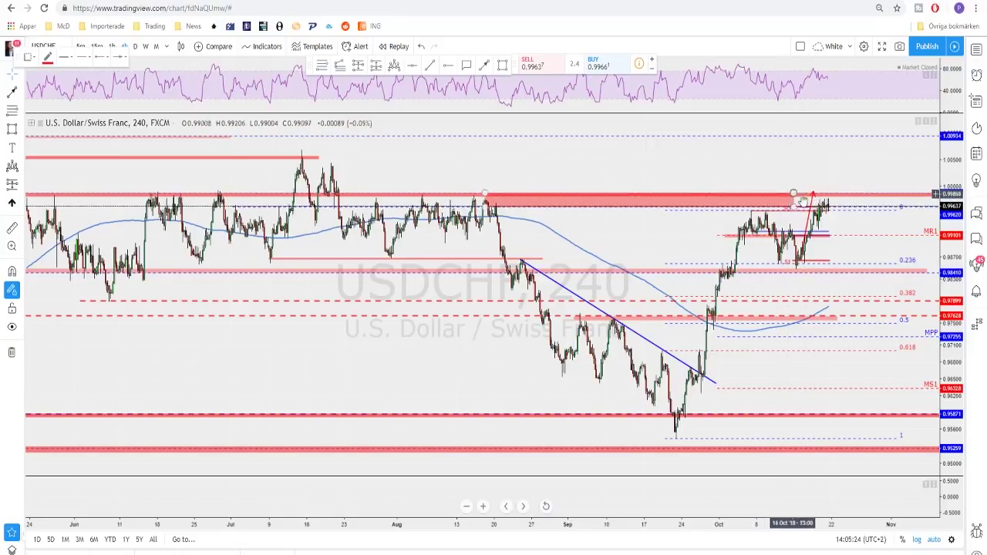
scroll(806, 202, "down", 1)
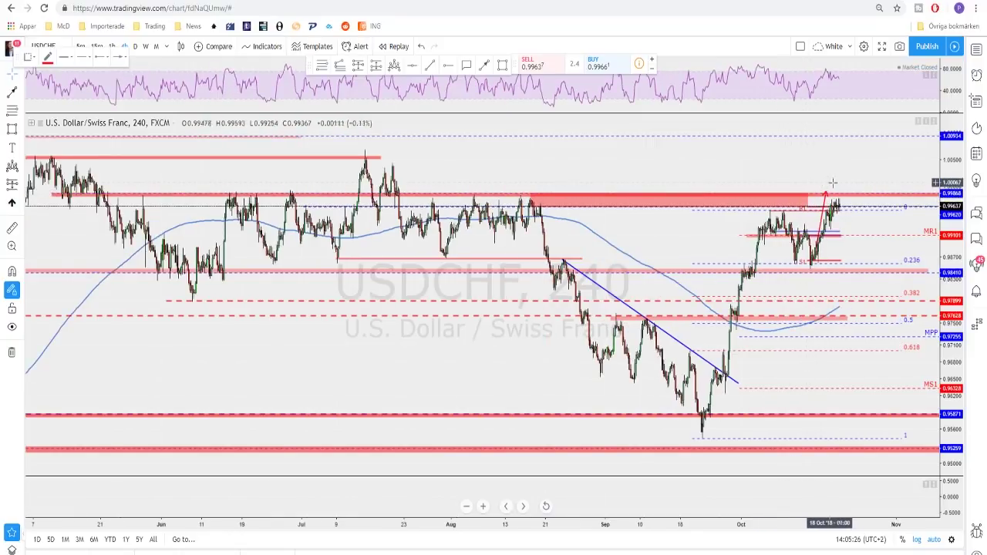
left_click_drag(826, 191, 832, 184)
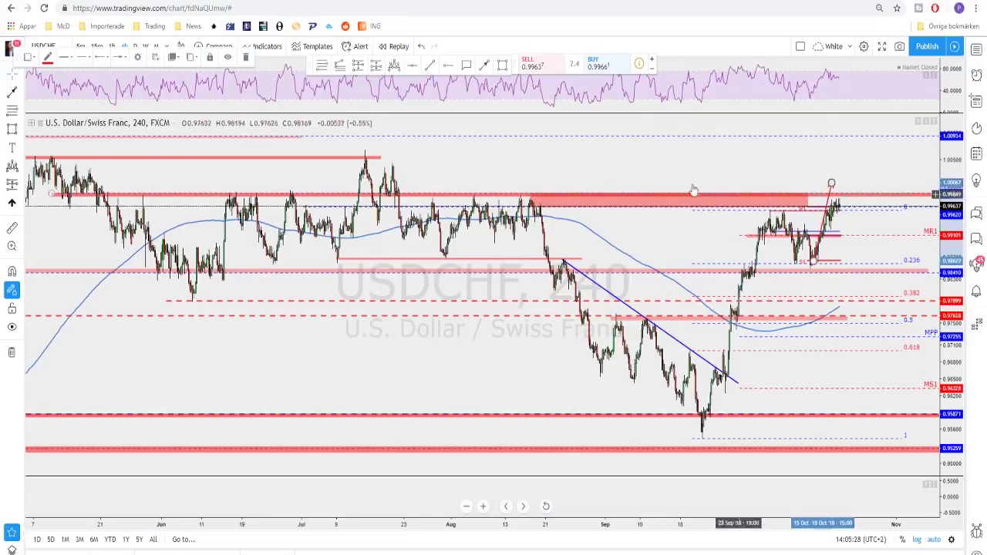
Draw projected arrows on the 4-hour USDCHF chart from about 1.0008 down to 0.9983, and up to about 1.0090.
left_click(488, 66)
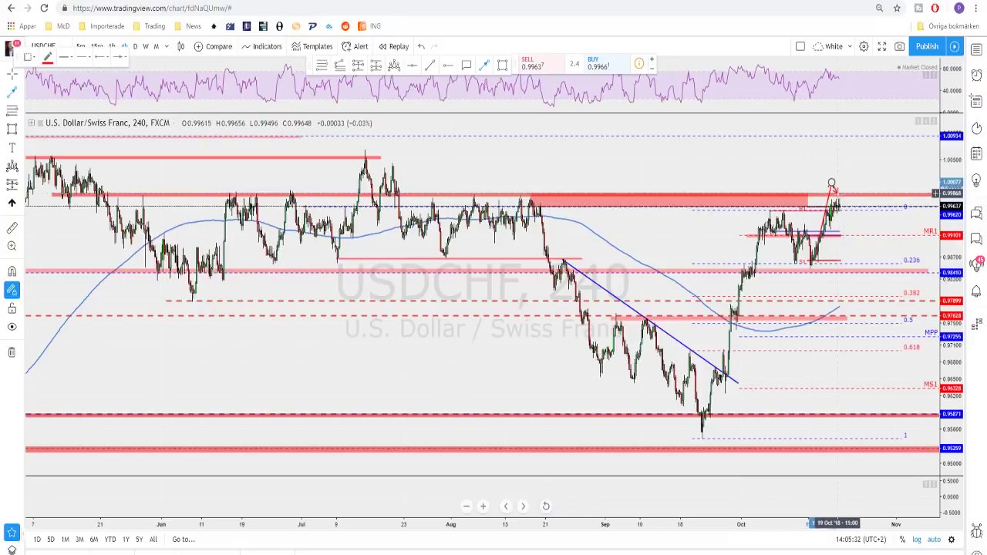
left_click_drag(841, 195, 864, 139)
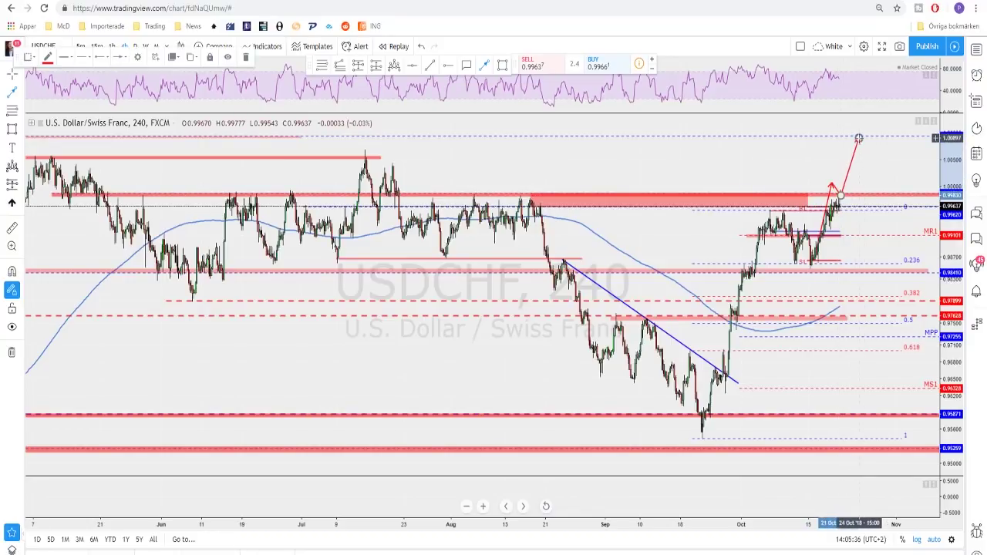
scroll(836, 165, "down", 2)
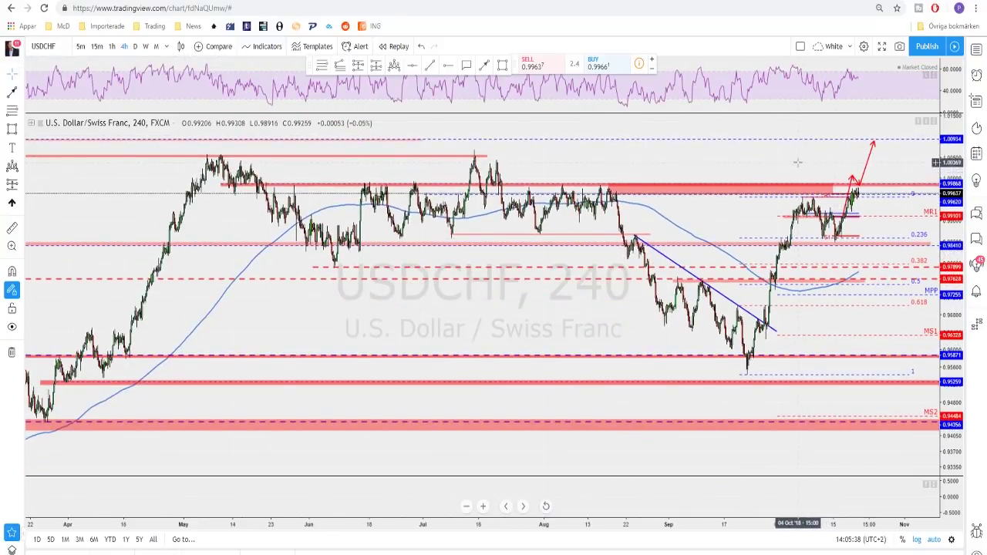
Open NZDUSD and examine its price structure and resistance zones on the 4-hour and daily charts.
key("space")
scroll(594, 234, "up", 2)
scroll(606, 241, "up", 4)
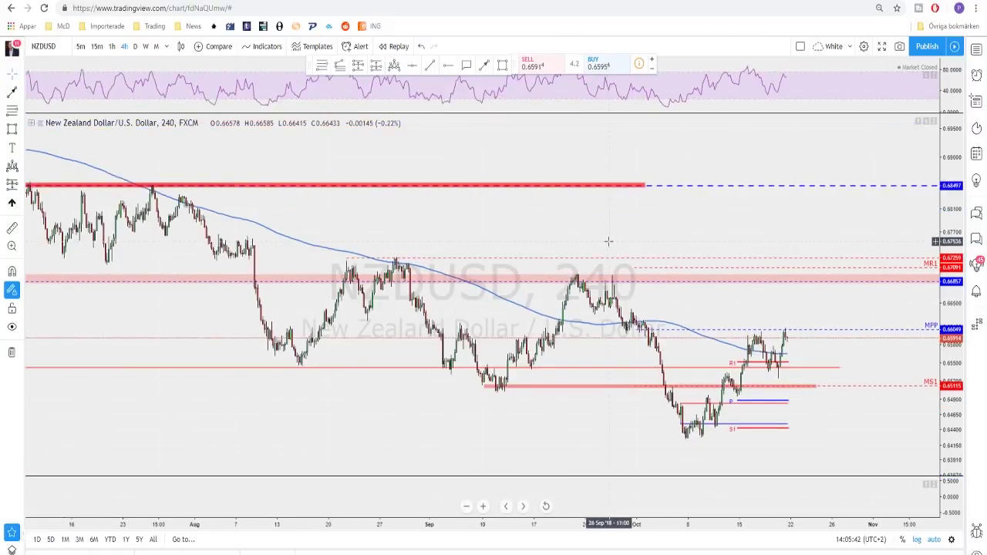
scroll(641, 252, "up", 2)
scroll(645, 256, "down", 2)
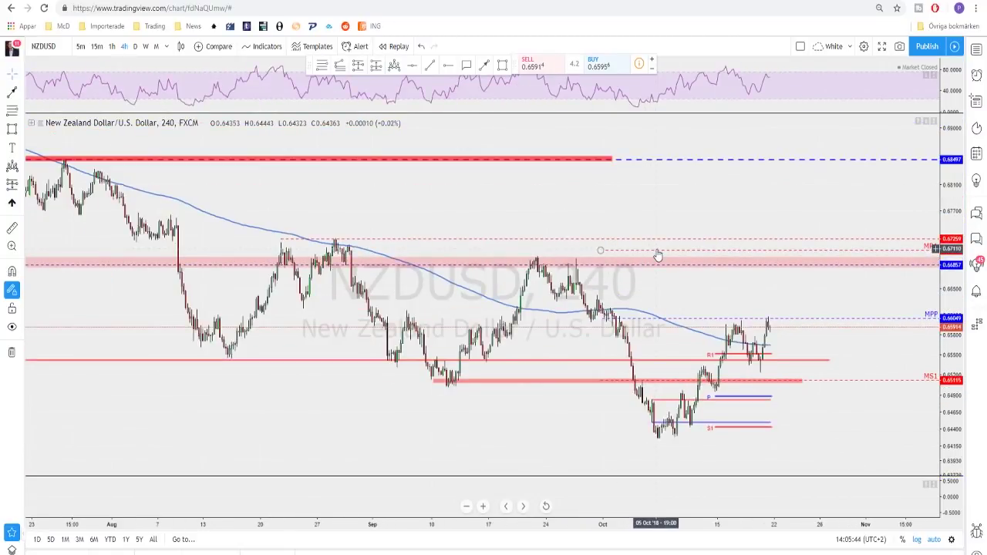
scroll(670, 248, "down", 1)
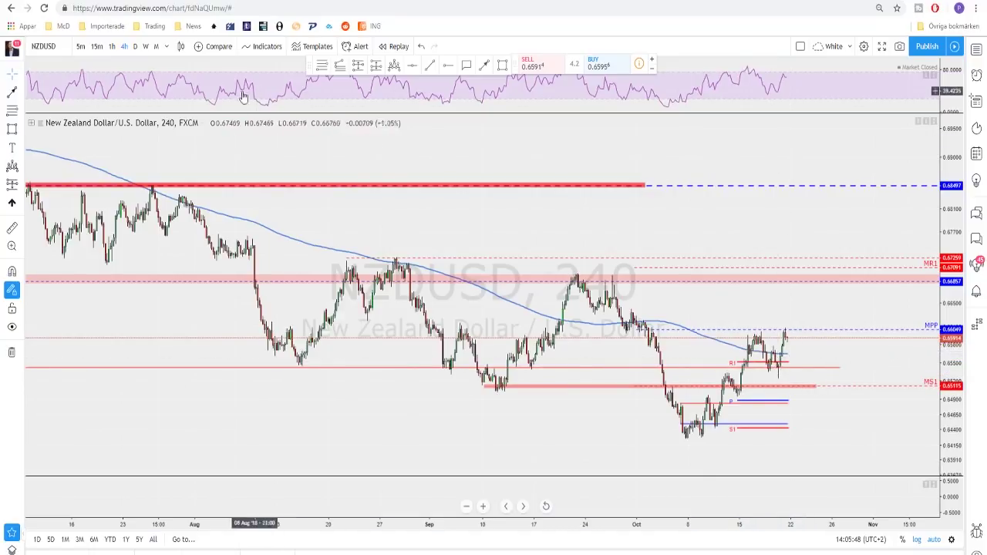
left_click(137, 46)
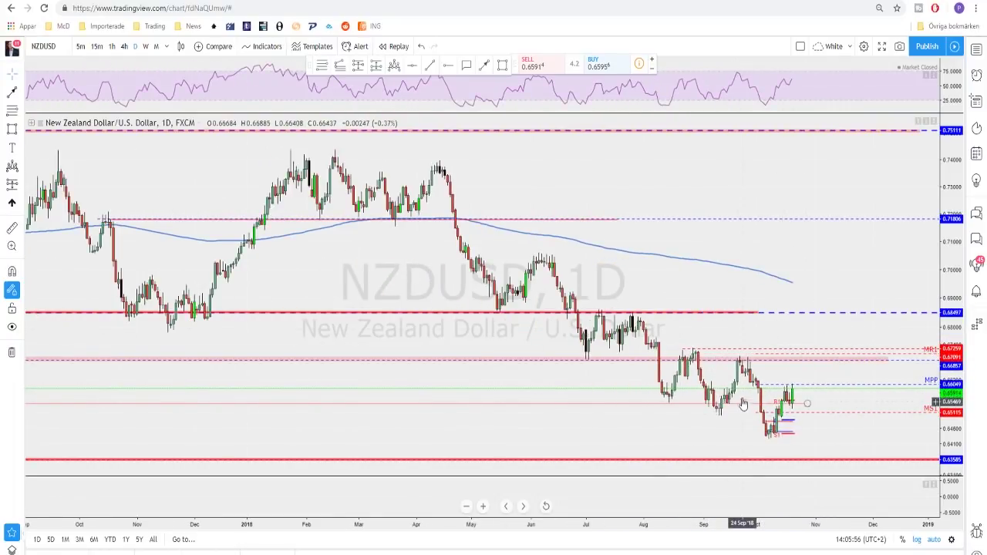
scroll(767, 433, "up", 1)
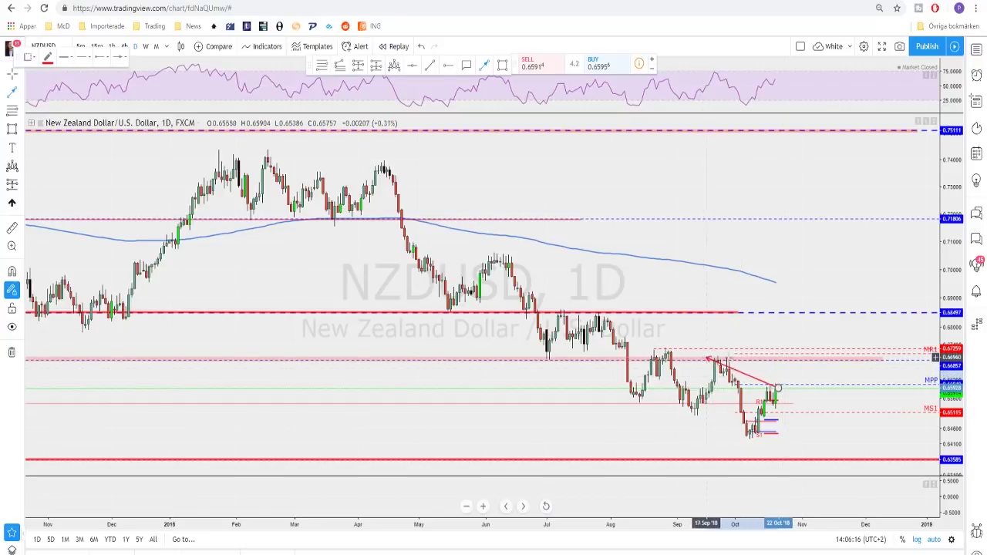
key("Escape")
Draw a Fibonacci retracement on the daily NZDUSD chart from the September high near 0.6701 to the October low near 0.6426.
scroll(772, 382, "up", 2)
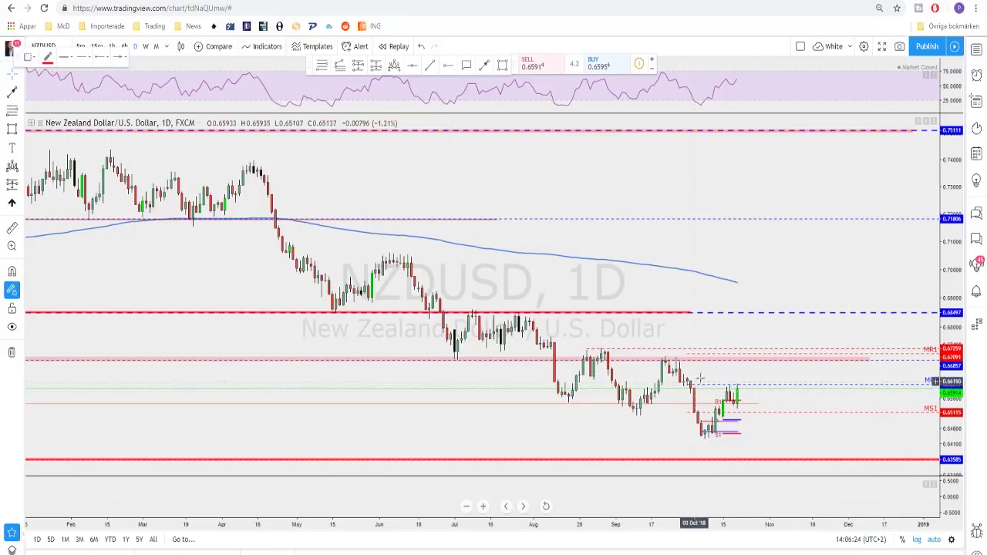
left_click(322, 67)
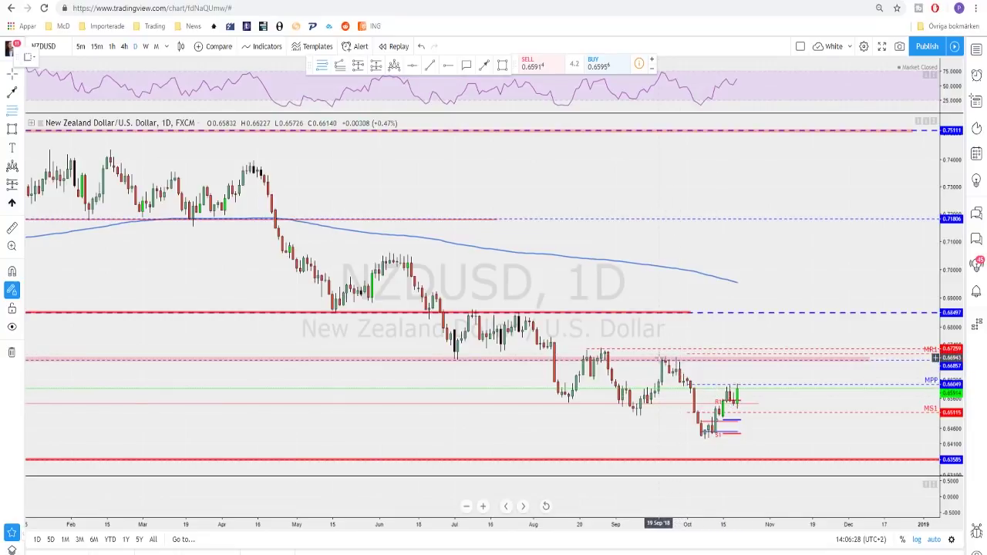
left_click(658, 356)
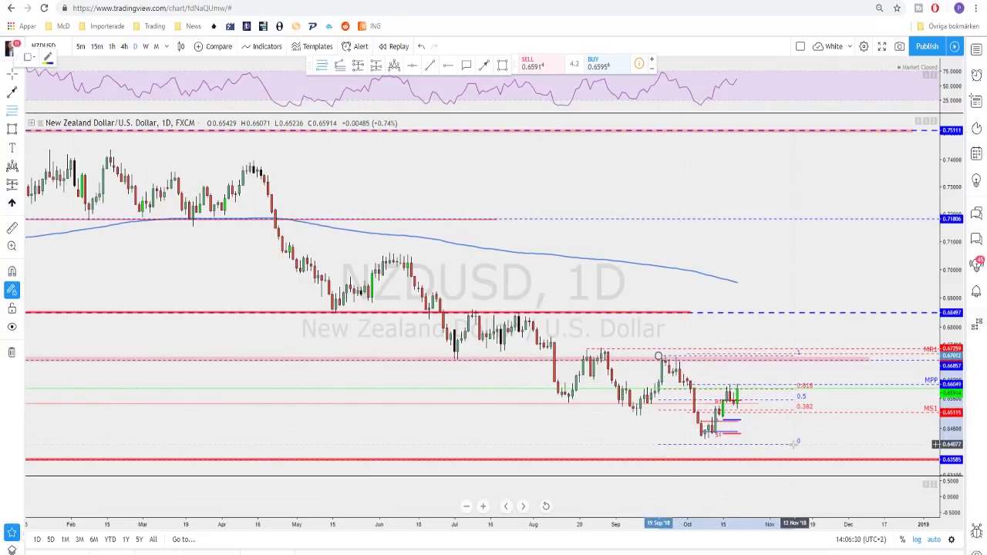
left_click(794, 438)
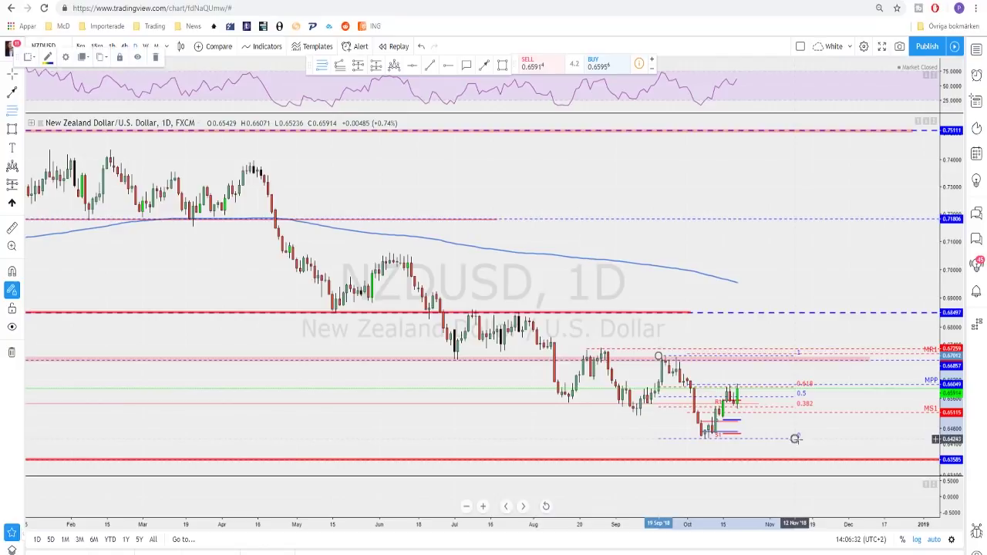
scroll(756, 420, "up", 2)
scroll(718, 401, "up", 1)
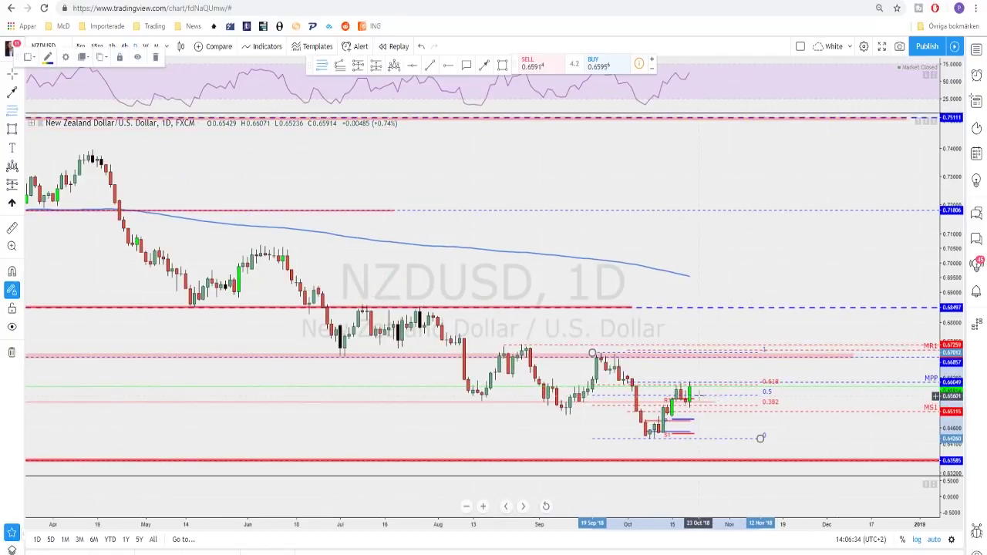
scroll(771, 397, "down", 2)
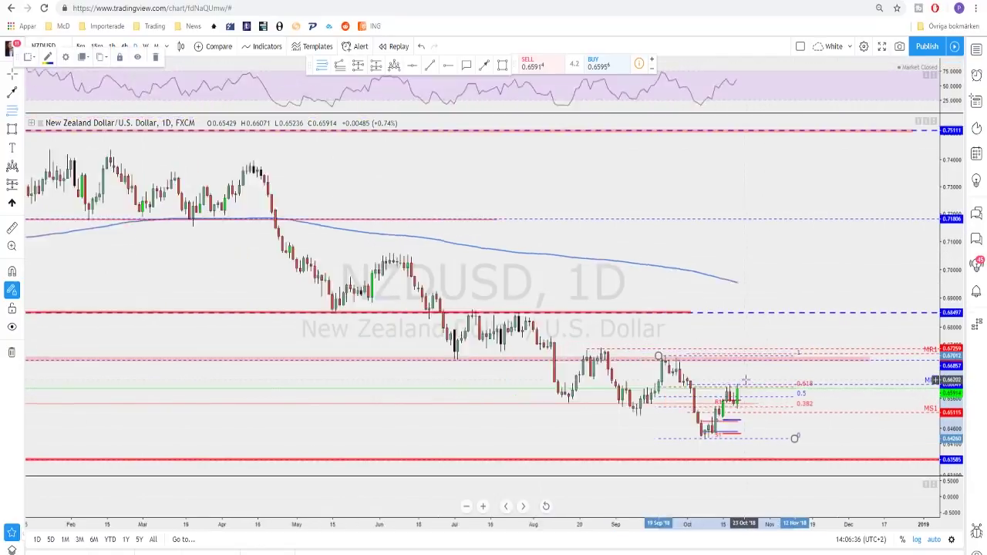
Switch NZDUSD to the 4-hour chart and examine recent price against the Fibonacci levels and the MPP level.
left_click(124, 46)
scroll(785, 253, "up", 3)
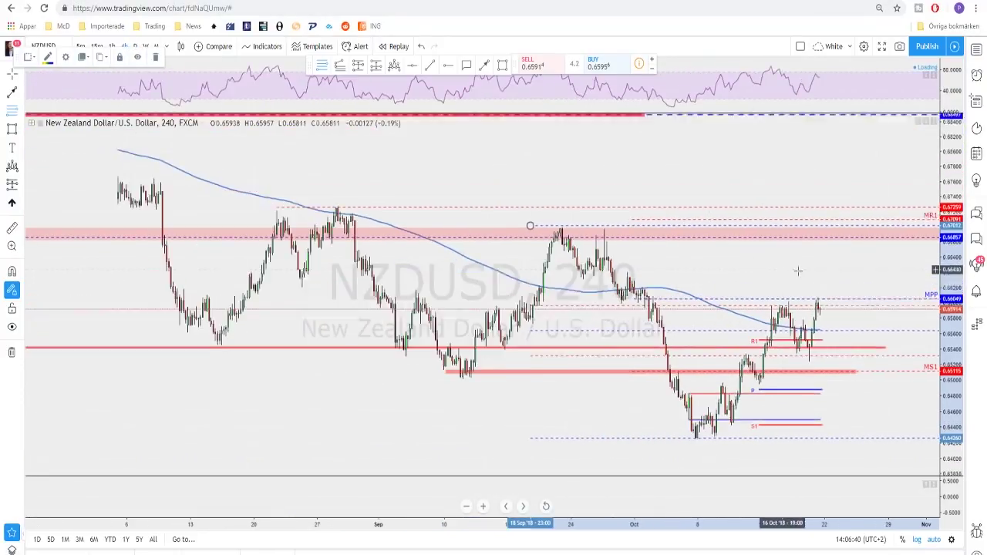
right_click(748, 277)
left_click(710, 273)
left_click_drag(759, 275, 648, 258)
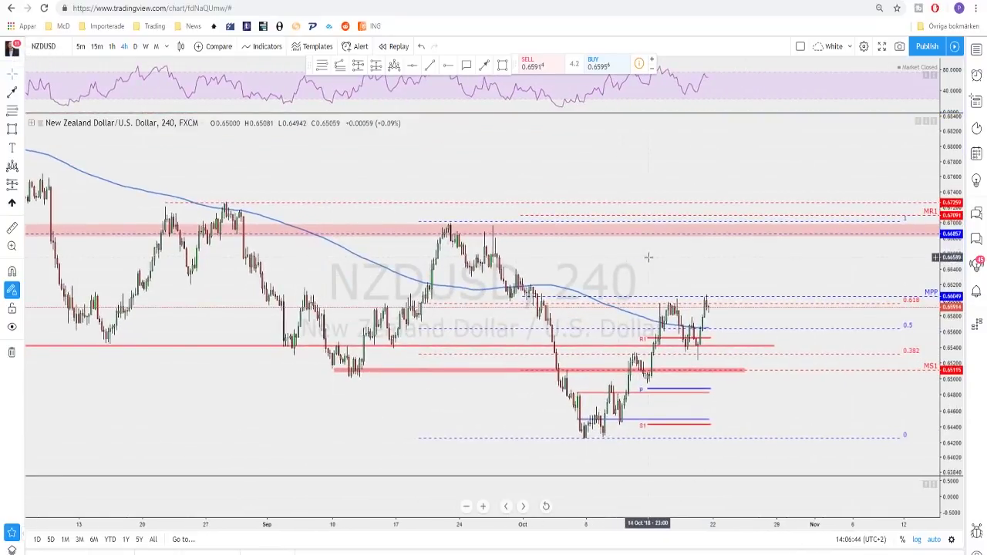
scroll(678, 269, "down", 2)
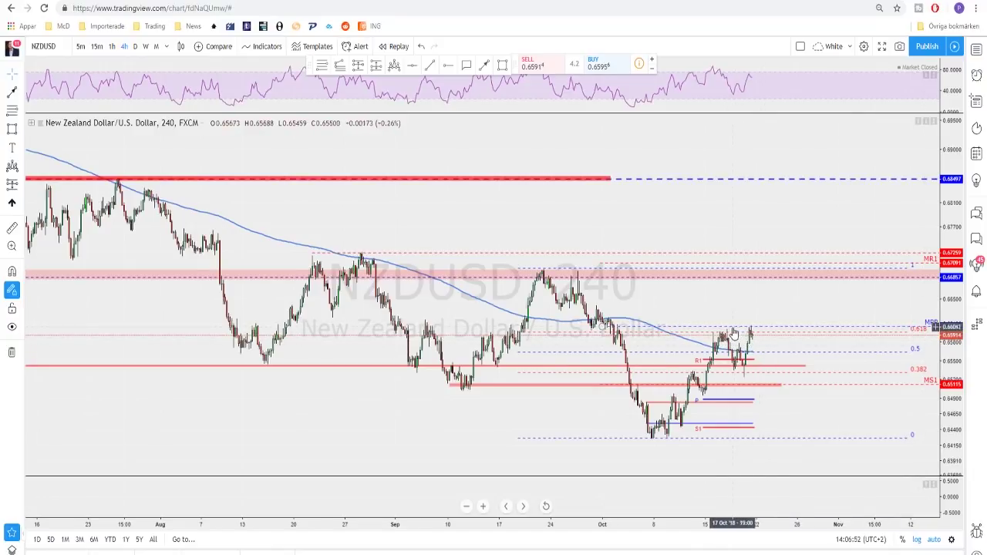
Draw a descending trend line across the latest RSI peaks on the 4-hour NZDUSD chart, from about 89.7 to 69.4.
left_click(434, 67)
left_click(710, 65)
left_click(761, 75)
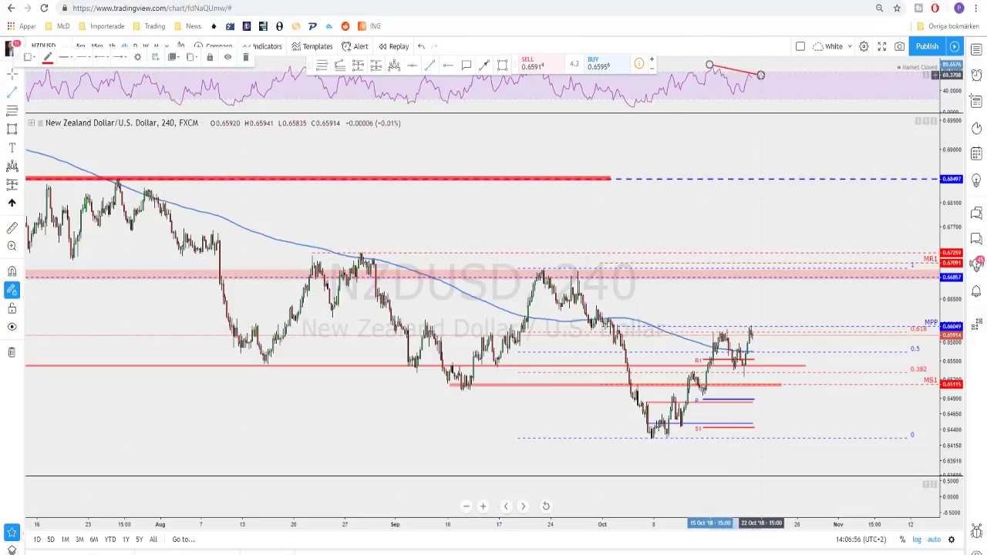
left_click(732, 290)
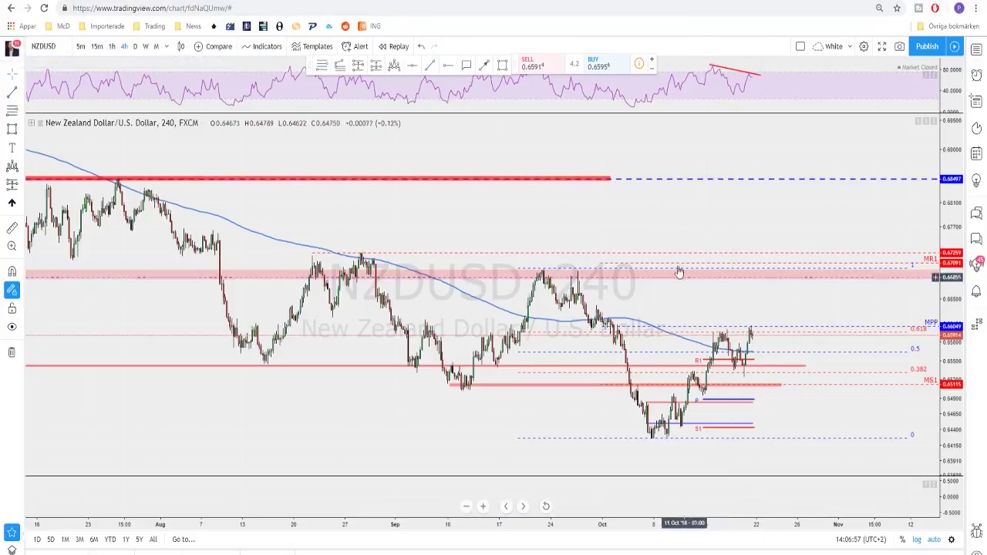
Try out upward and downward projected arrows around the MPP level on the 4-hour NZDUSD chart and delete them.
left_click(488, 66)
left_click(756, 315)
left_click(757, 315)
mouse_move(756, 316)
left_mouse_down()
mouse_move(763, 328)
mouse_move(785, 259)
left_mouse_up()
key("ctrl+z")
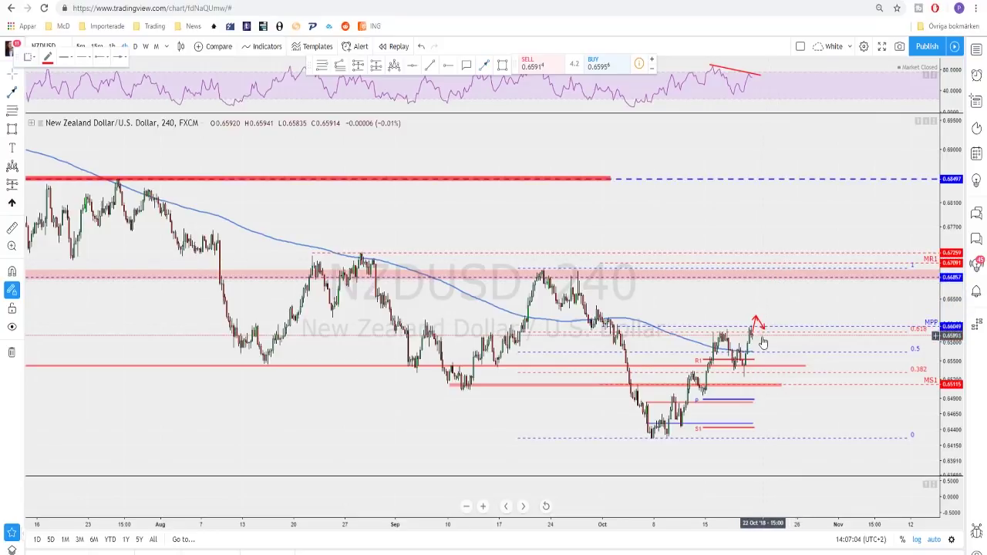
key("Delete")
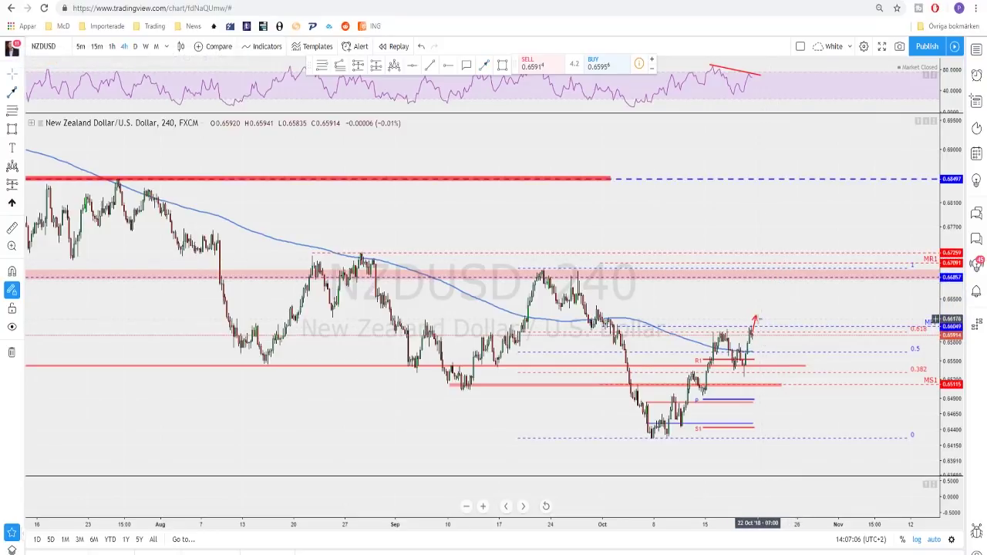
mouse_move(756, 324)
left_mouse_down()
mouse_move(767, 358)
mouse_move(739, 137)
mouse_move(718, 123)
mouse_move(661, 265)
mouse_move(750, 382)
mouse_move(863, 327)
mouse_move(906, 332)
mouse_move(308, 330)
mouse_move(841, 330)
mouse_move(781, 347)
mouse_move(774, 384)
mouse_move(771, 367)
left_mouse_up()
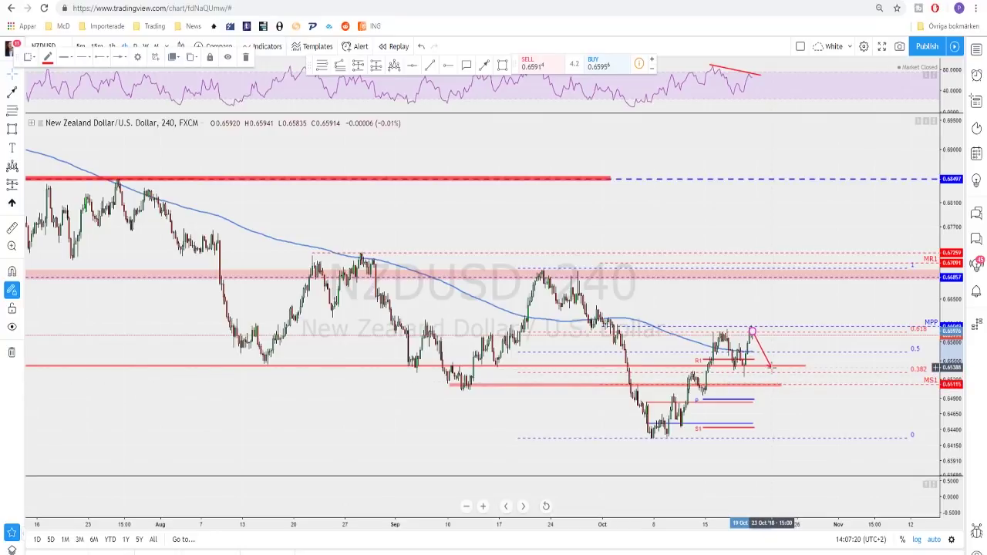
key("Delete")
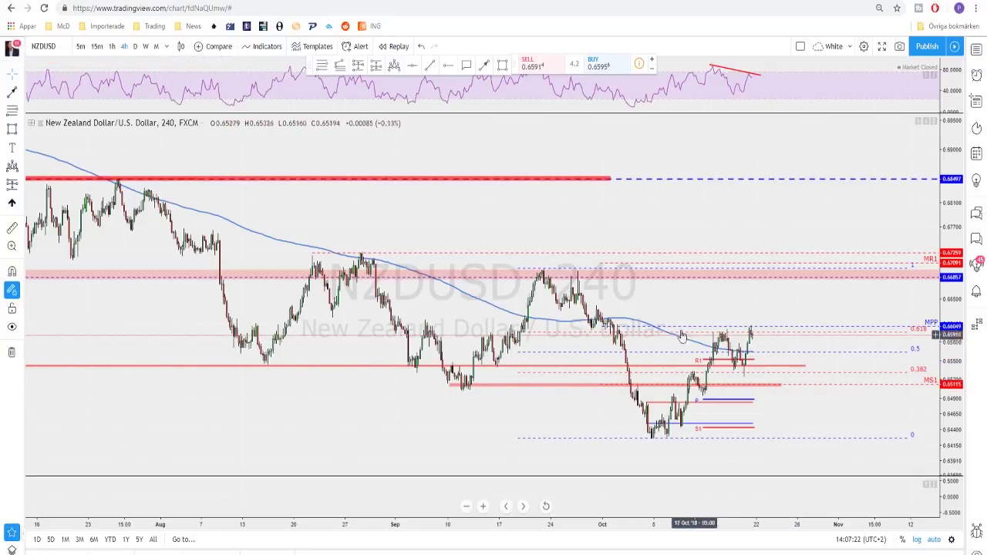
Draw projected arrows on the 4-hour NZDUSD chart from about 0.6587 up to 0.6623, down to the MPP level, and up to about 0.6699.
left_click(485, 66)
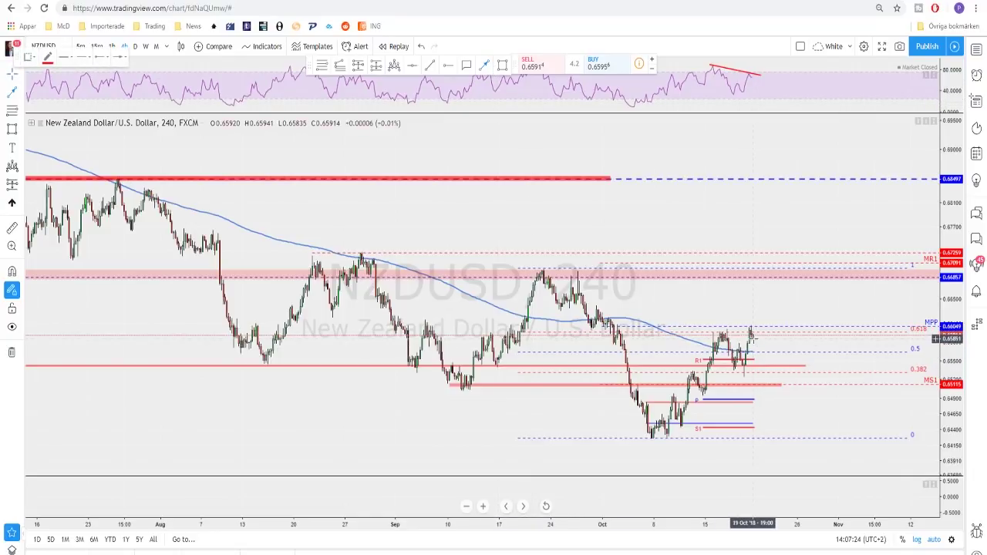
left_click_drag(752, 337, 763, 319)
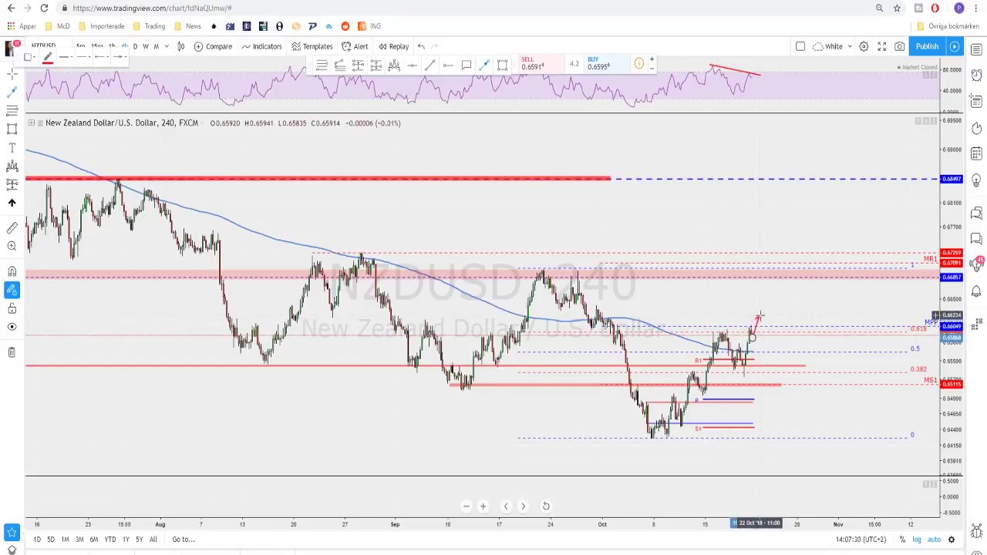
key("ctrl+z")
left_click_drag(768, 327, 787, 270)
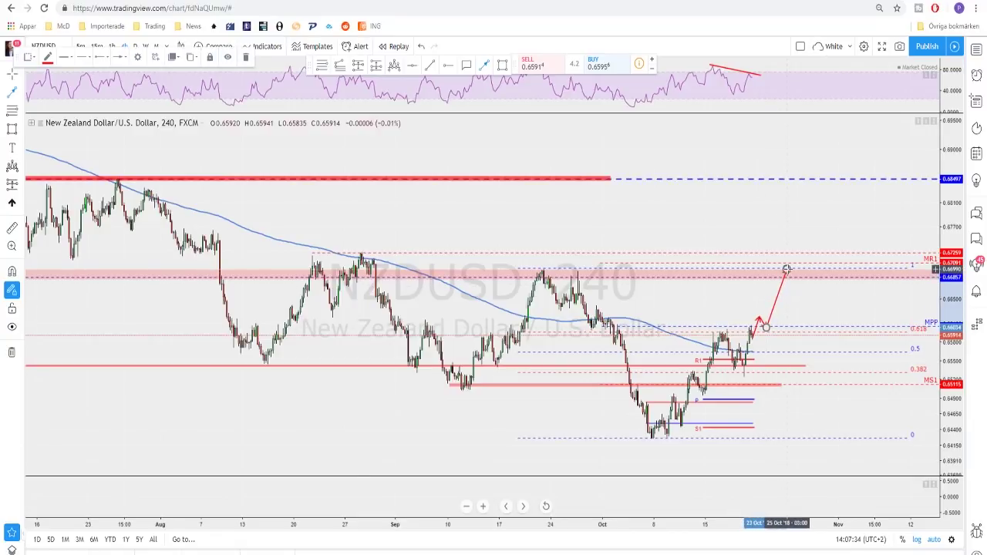
Open the 4-hour AUDJPY chart.
scroll(809, 300, "down", 2)
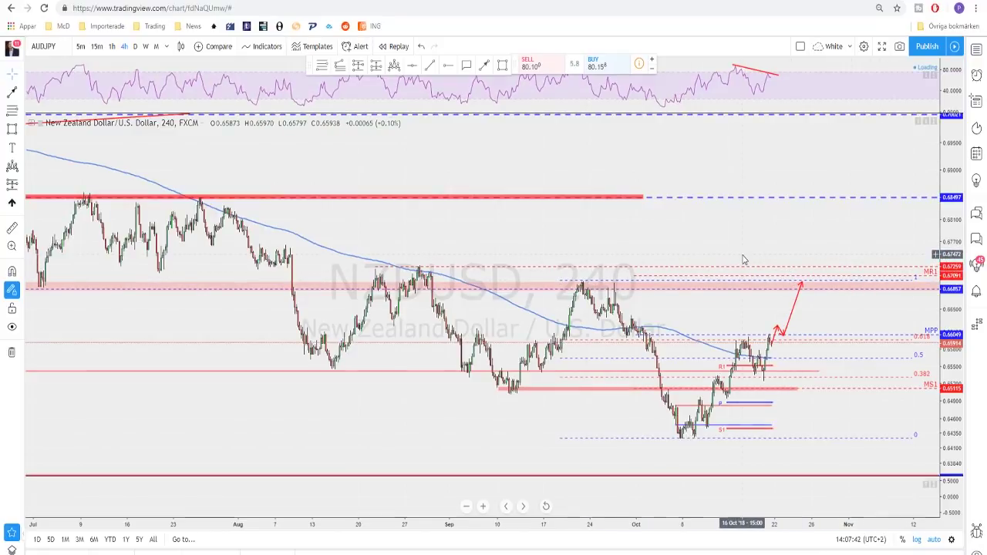
key("Down")
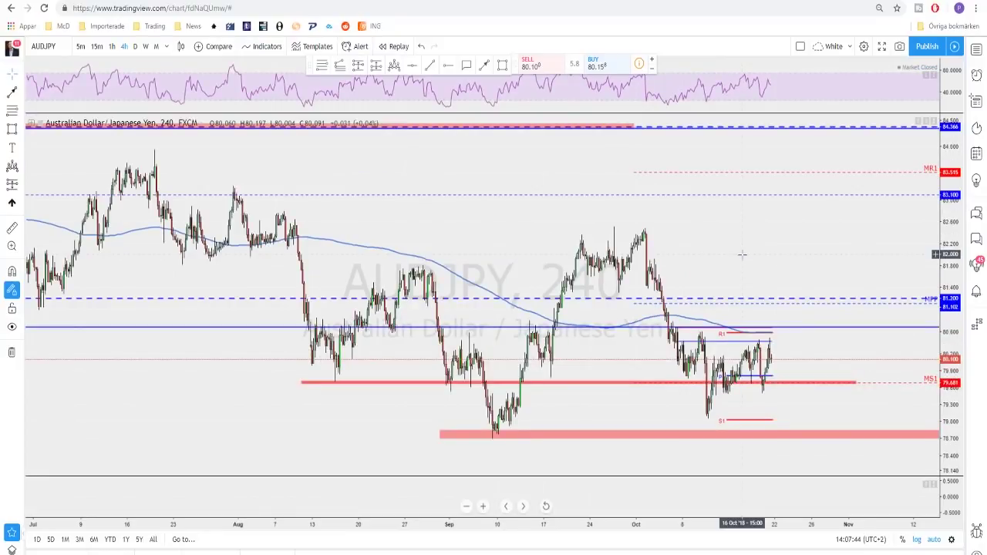